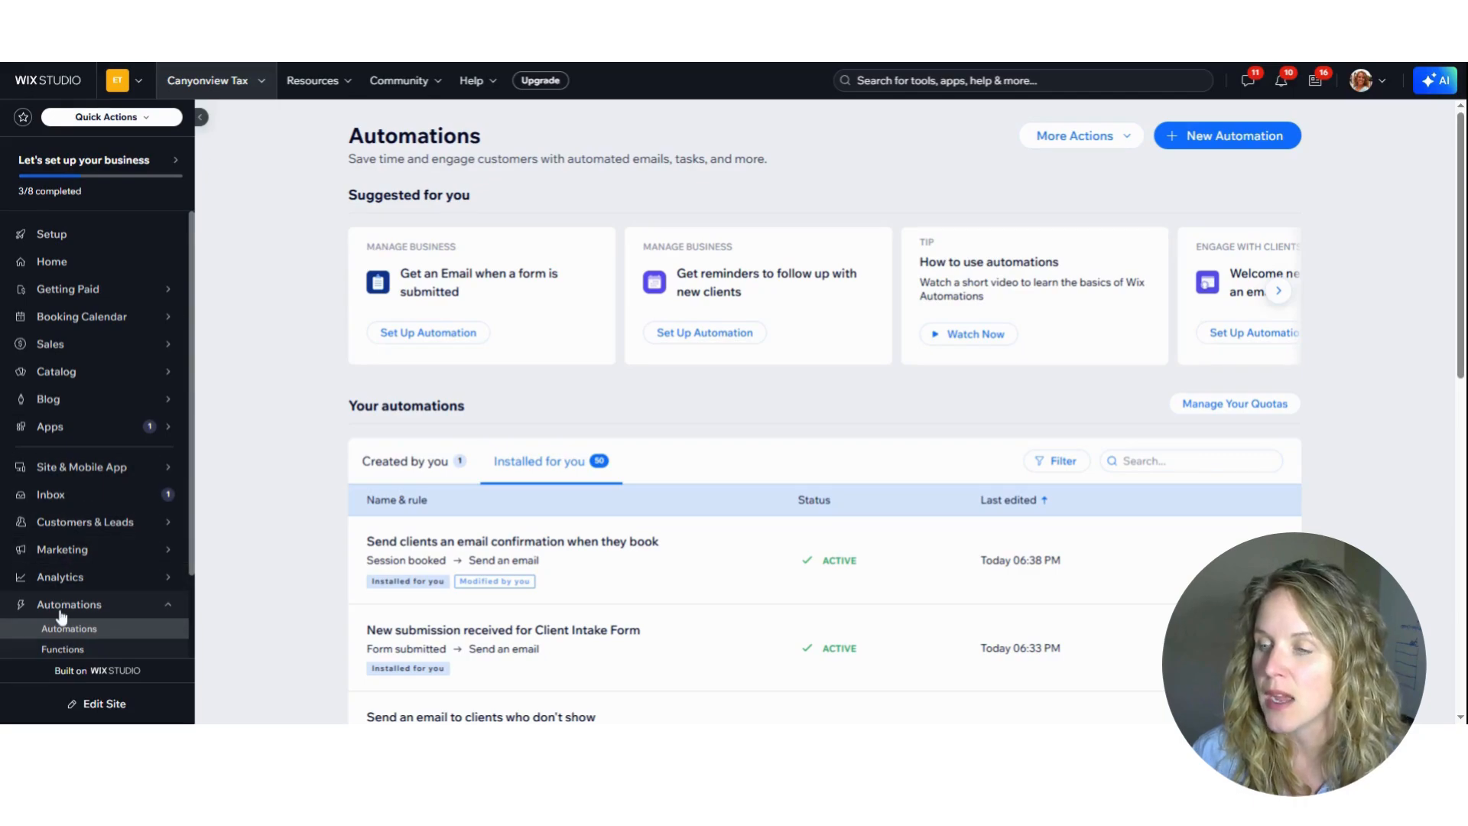
Filter the installed automations to show only those with Active status
scroll(58, 596, down, 2)
scroll(45, 519, up, 1)
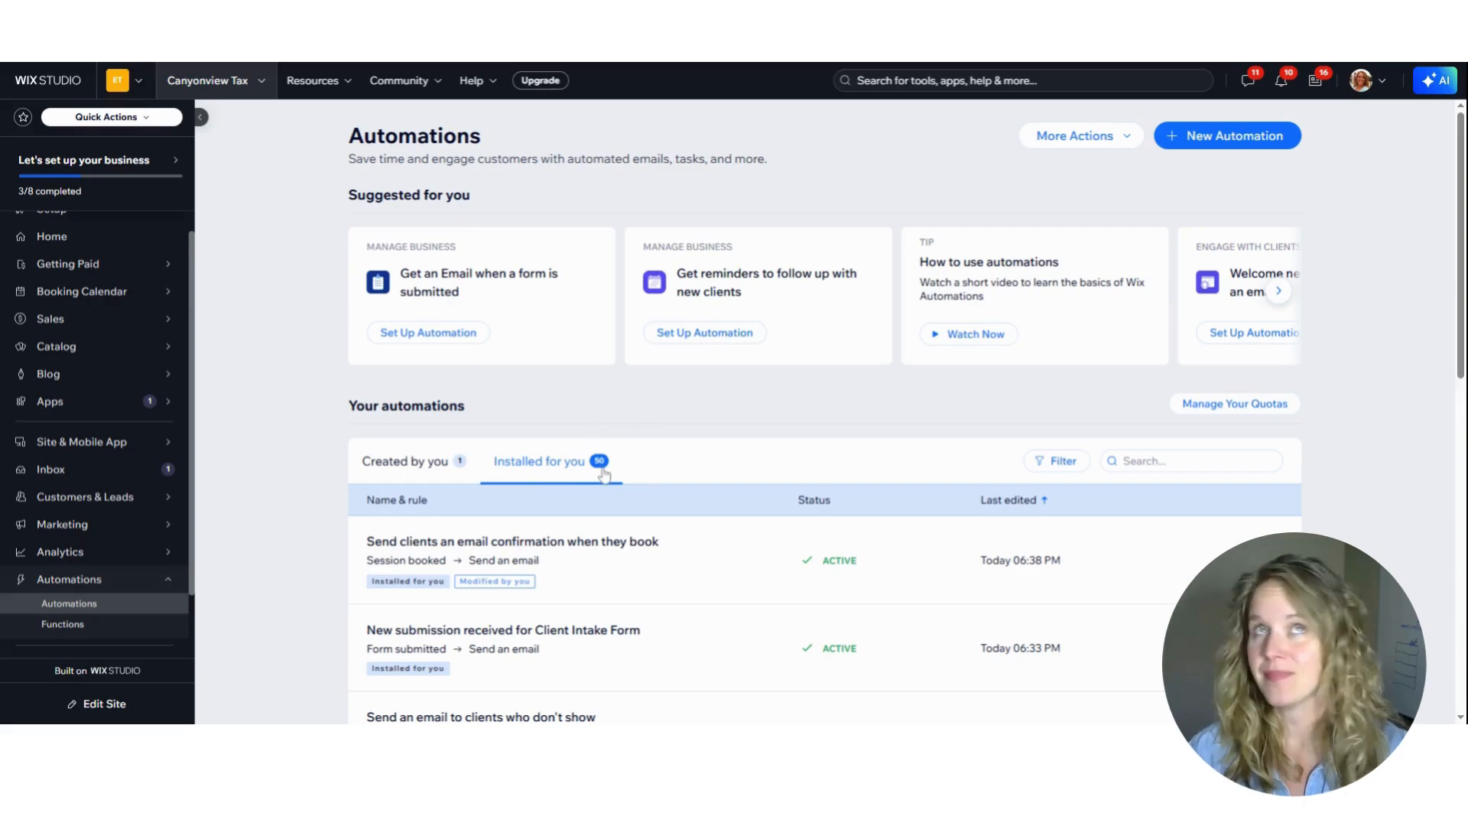
click(1062, 463)
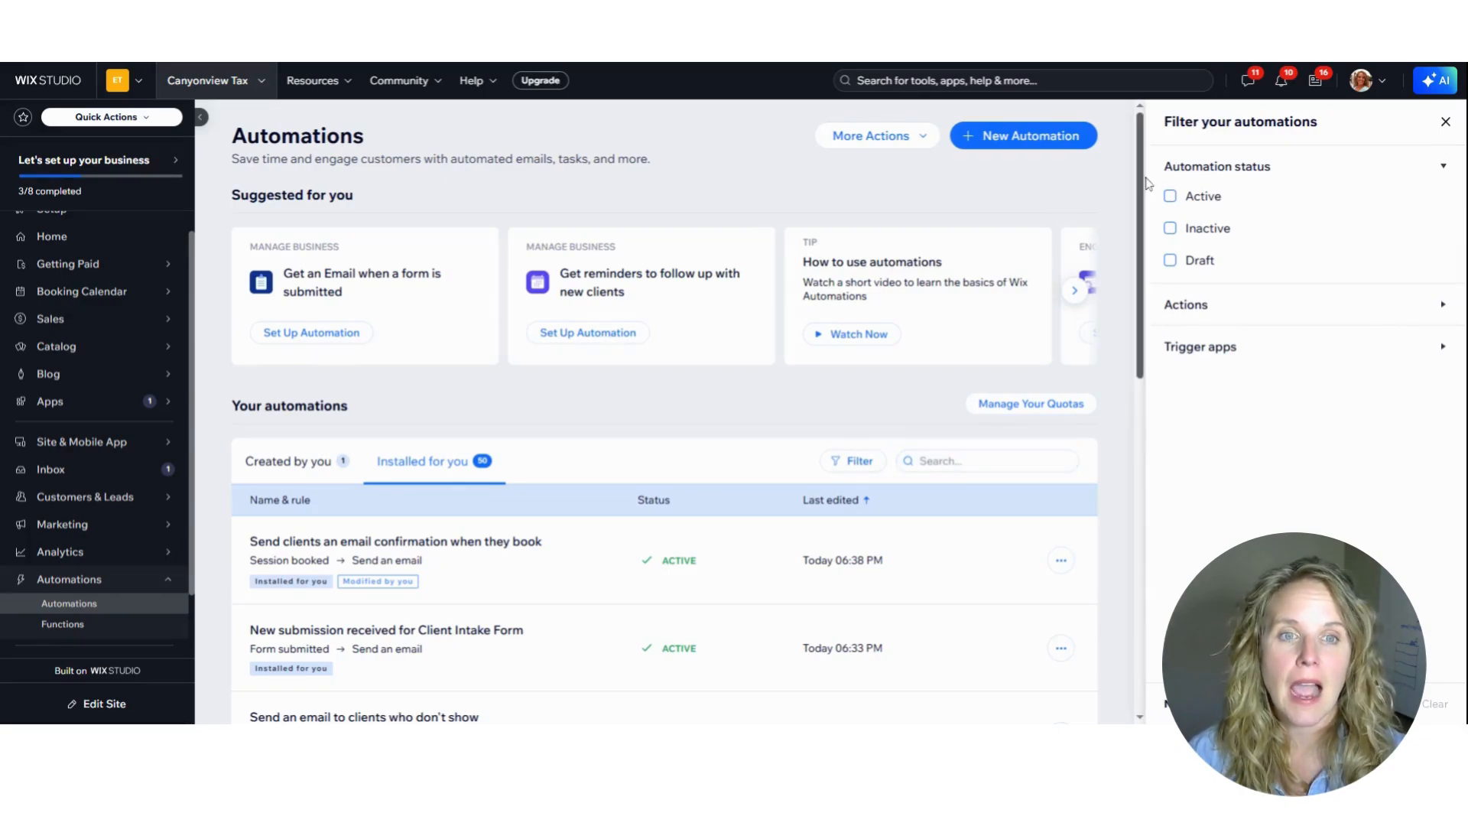
click(1169, 199)
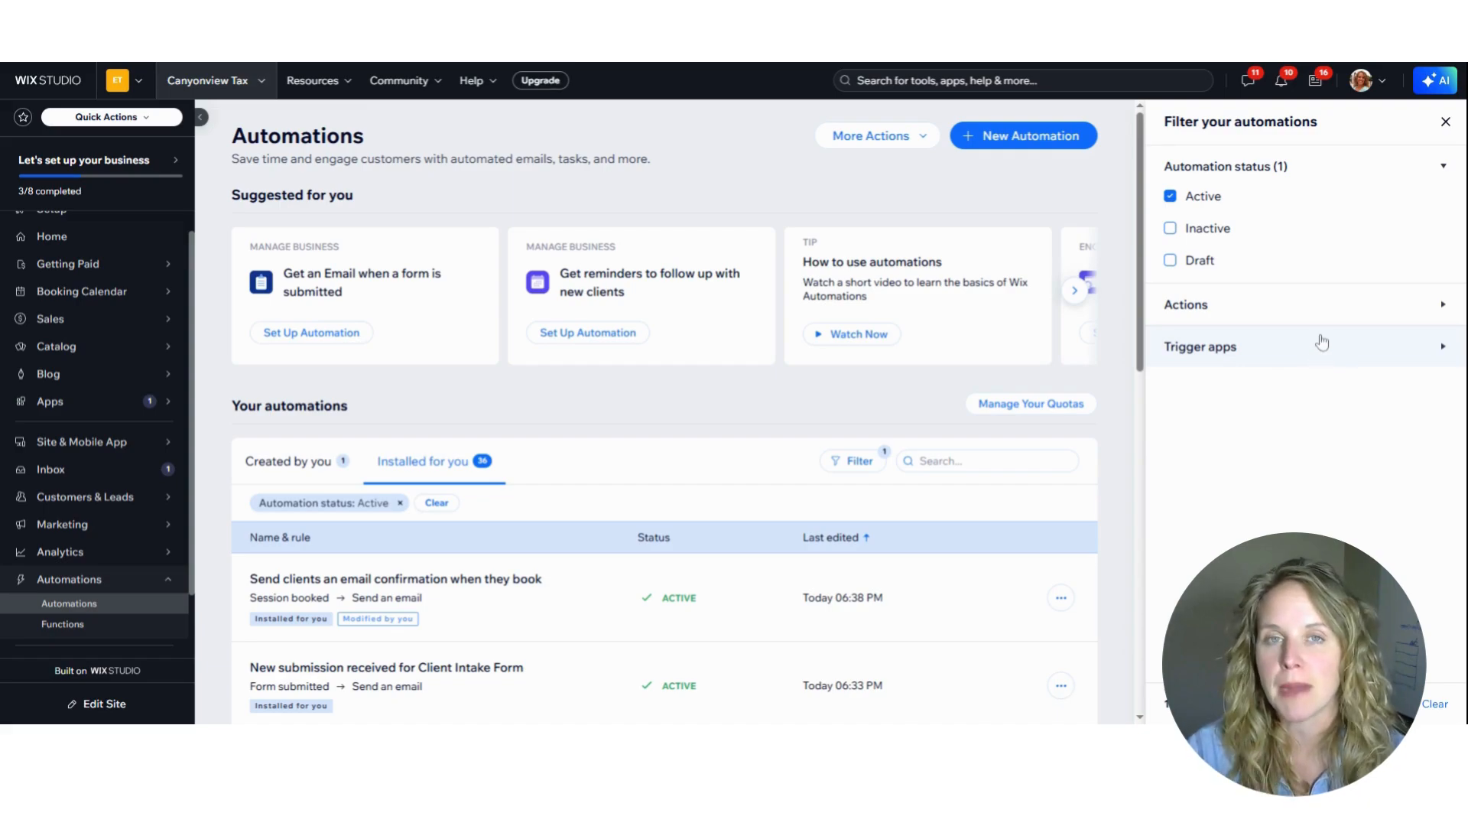
Look through the action types available for filtering the automations
click(1308, 310)
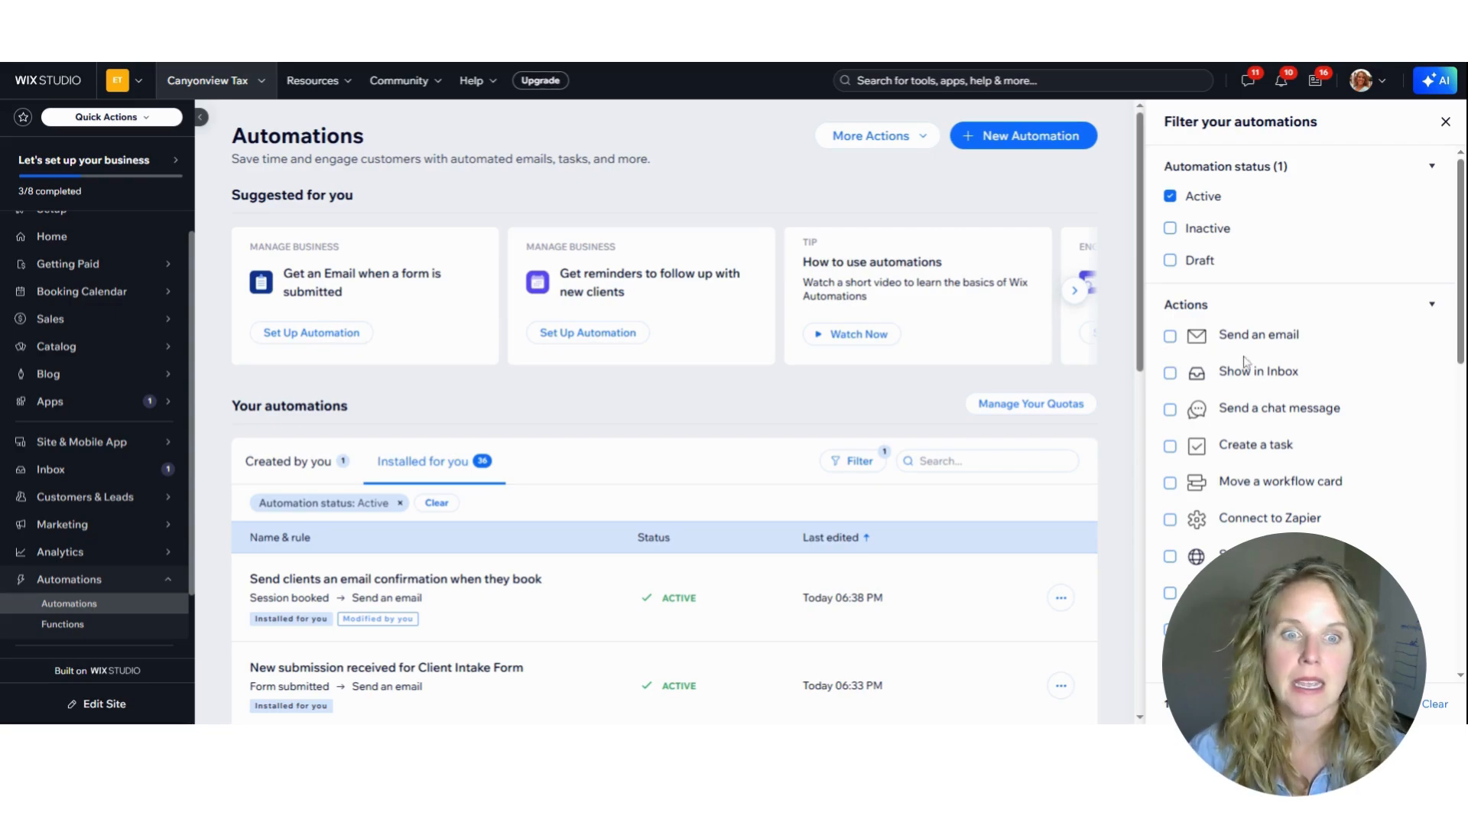
scroll(1215, 527, down, 1)
scroll(1219, 533, down, 8)
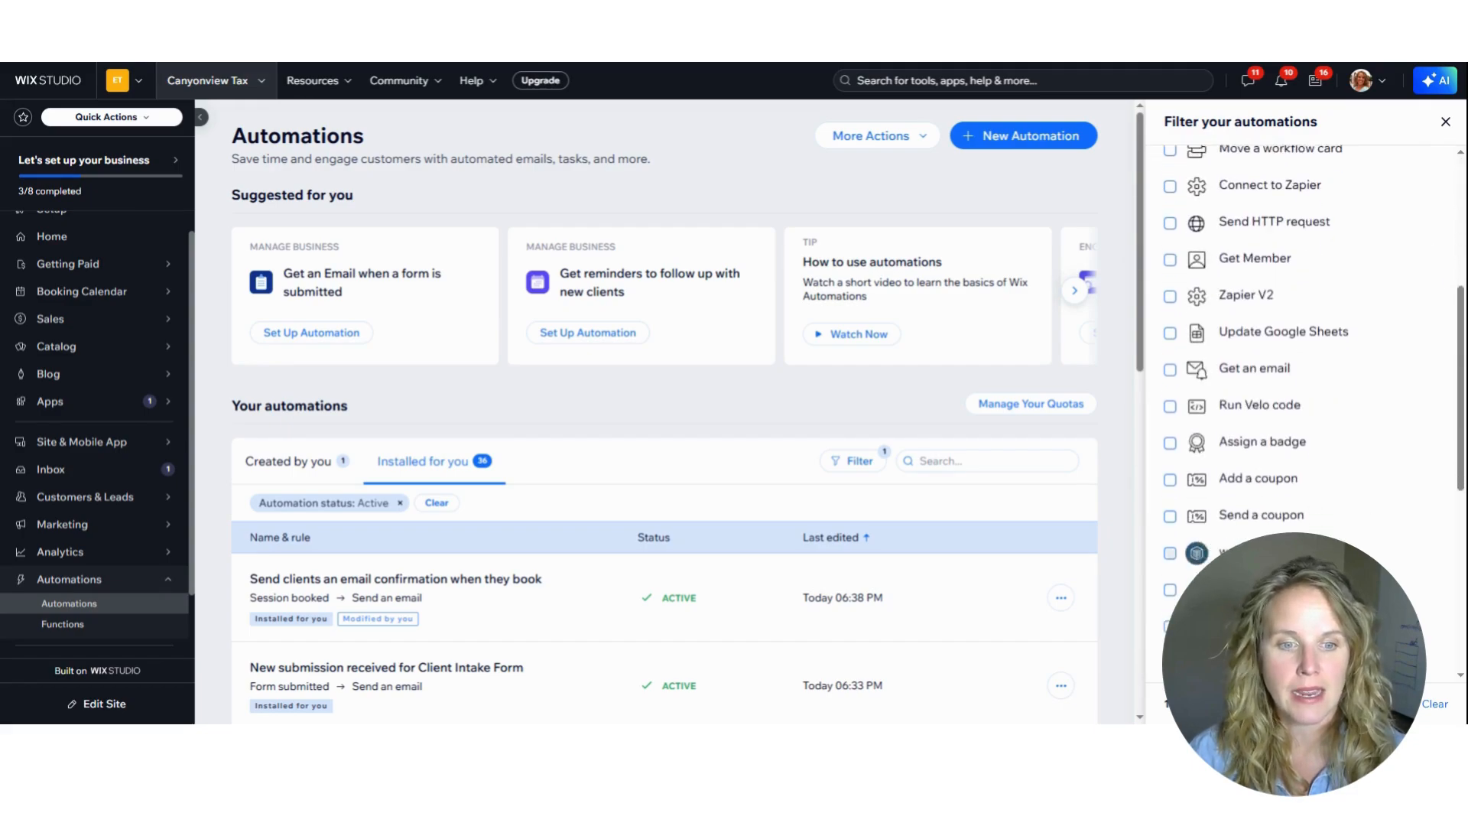
scroll(1179, 512, down, 3)
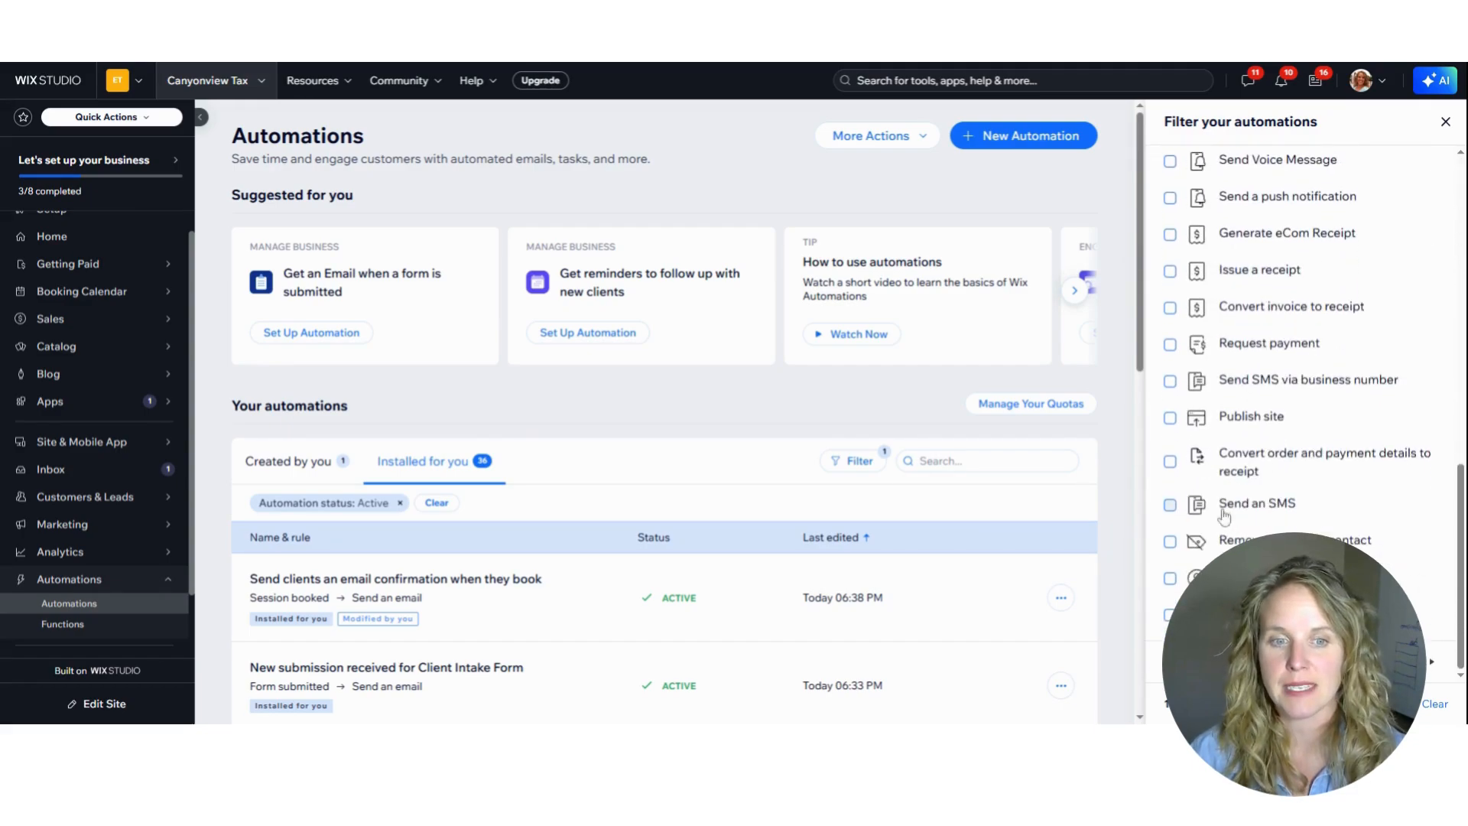
scroll(1180, 513, up, 12)
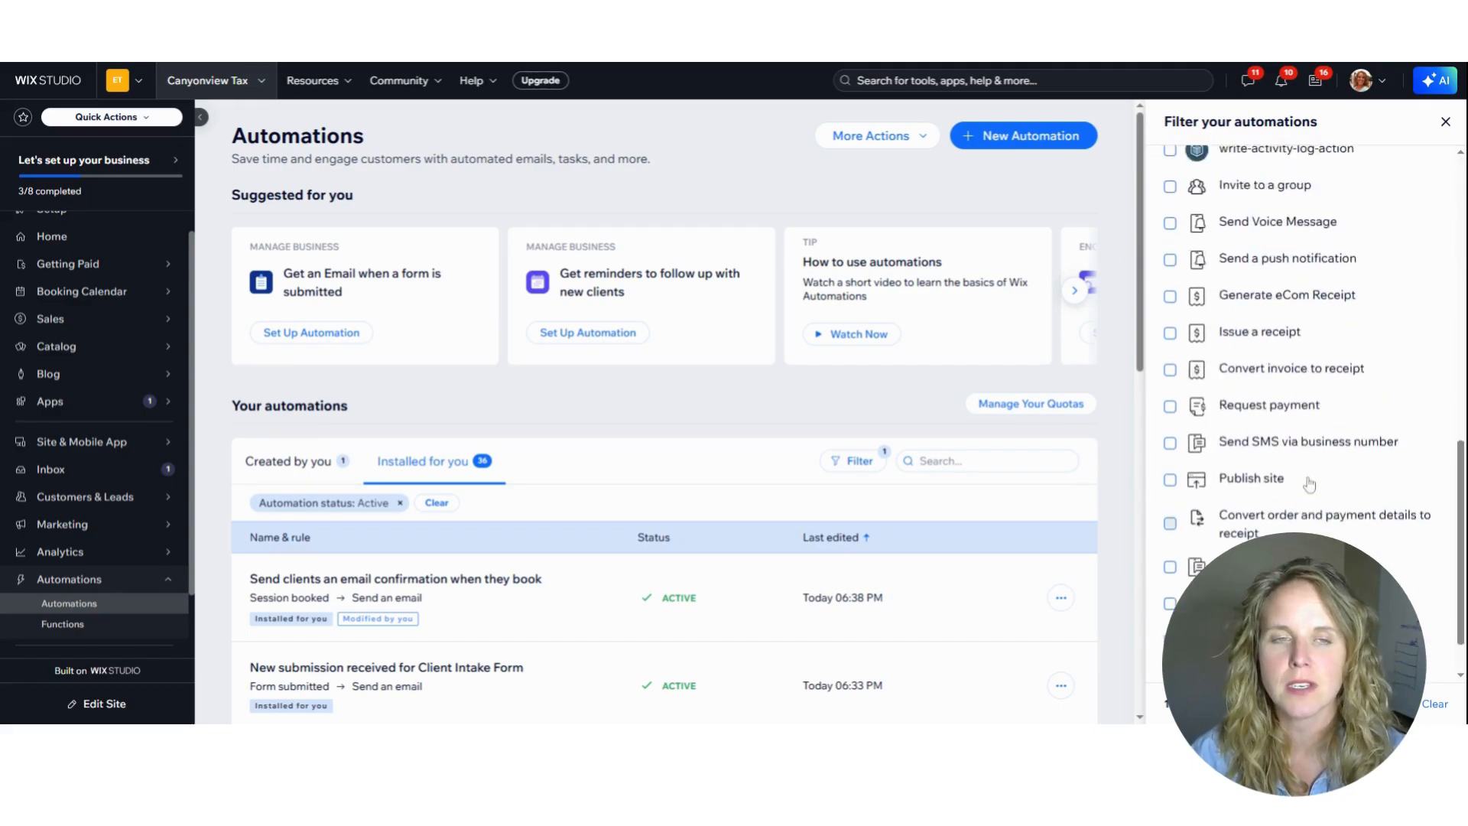
click(1435, 307)
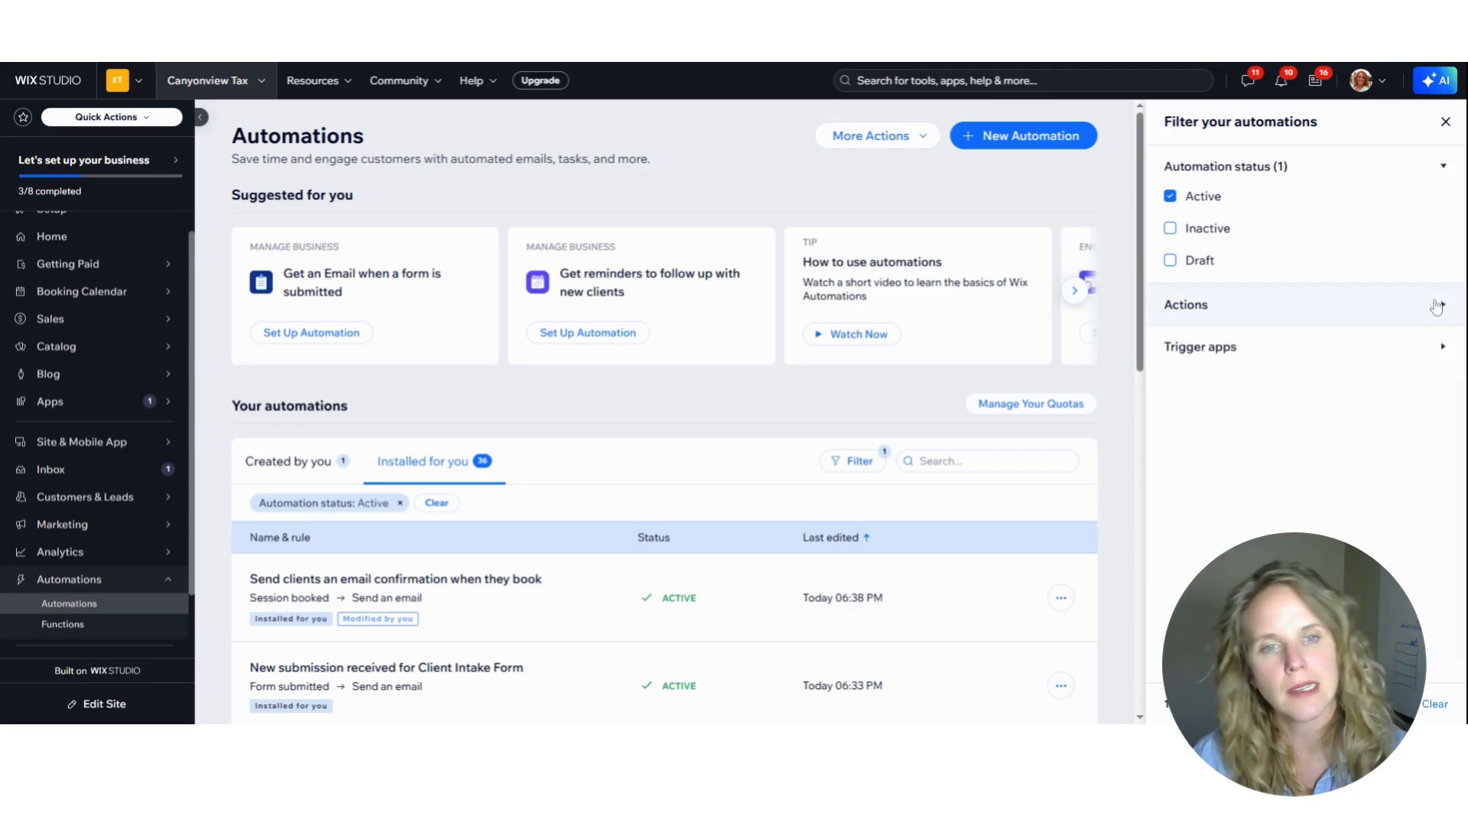
Narrow the automations to the Wix Bookings trigger app and look through the matching entries
click(1327, 354)
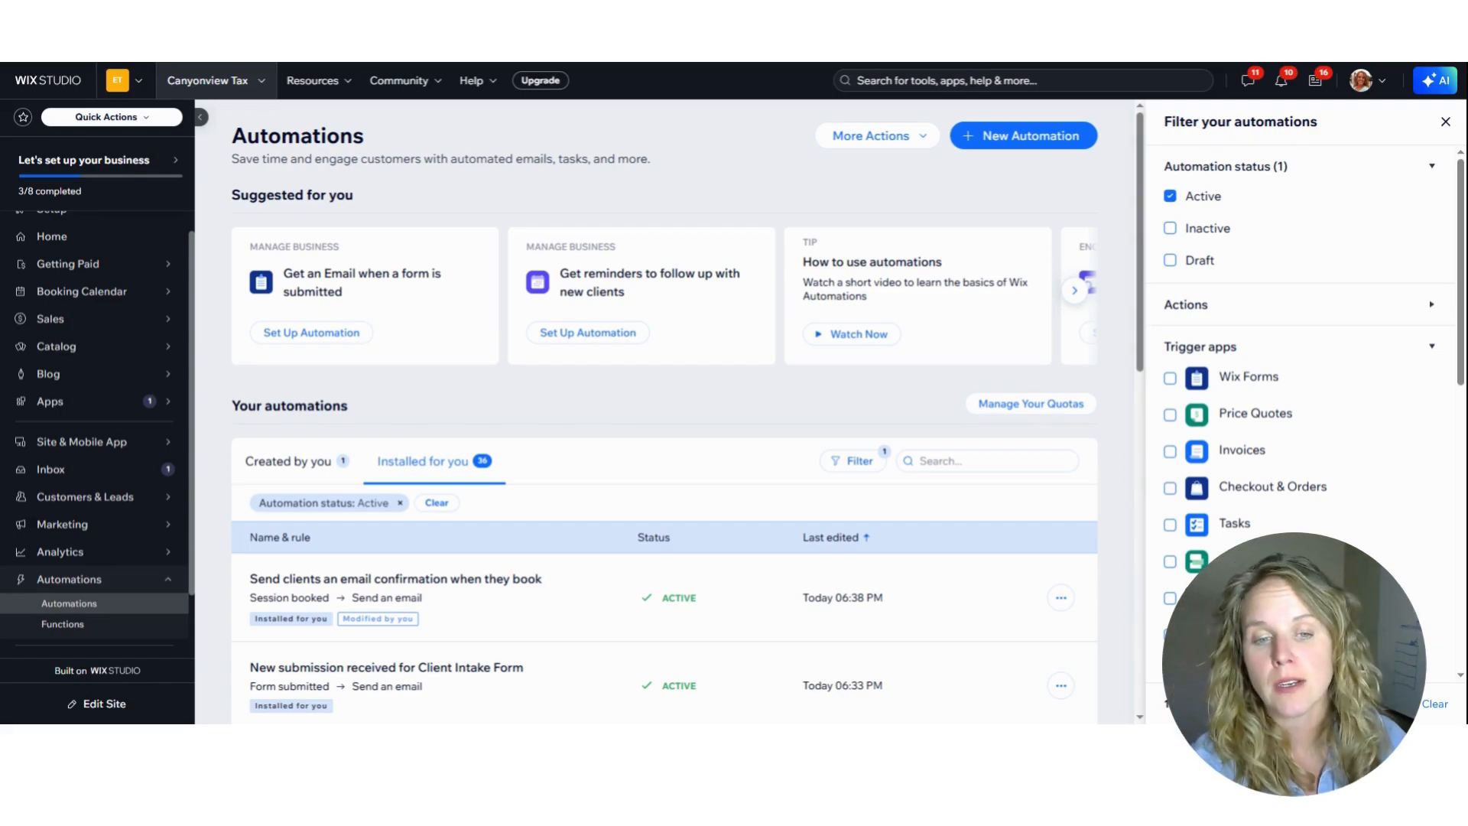
click(1170, 635)
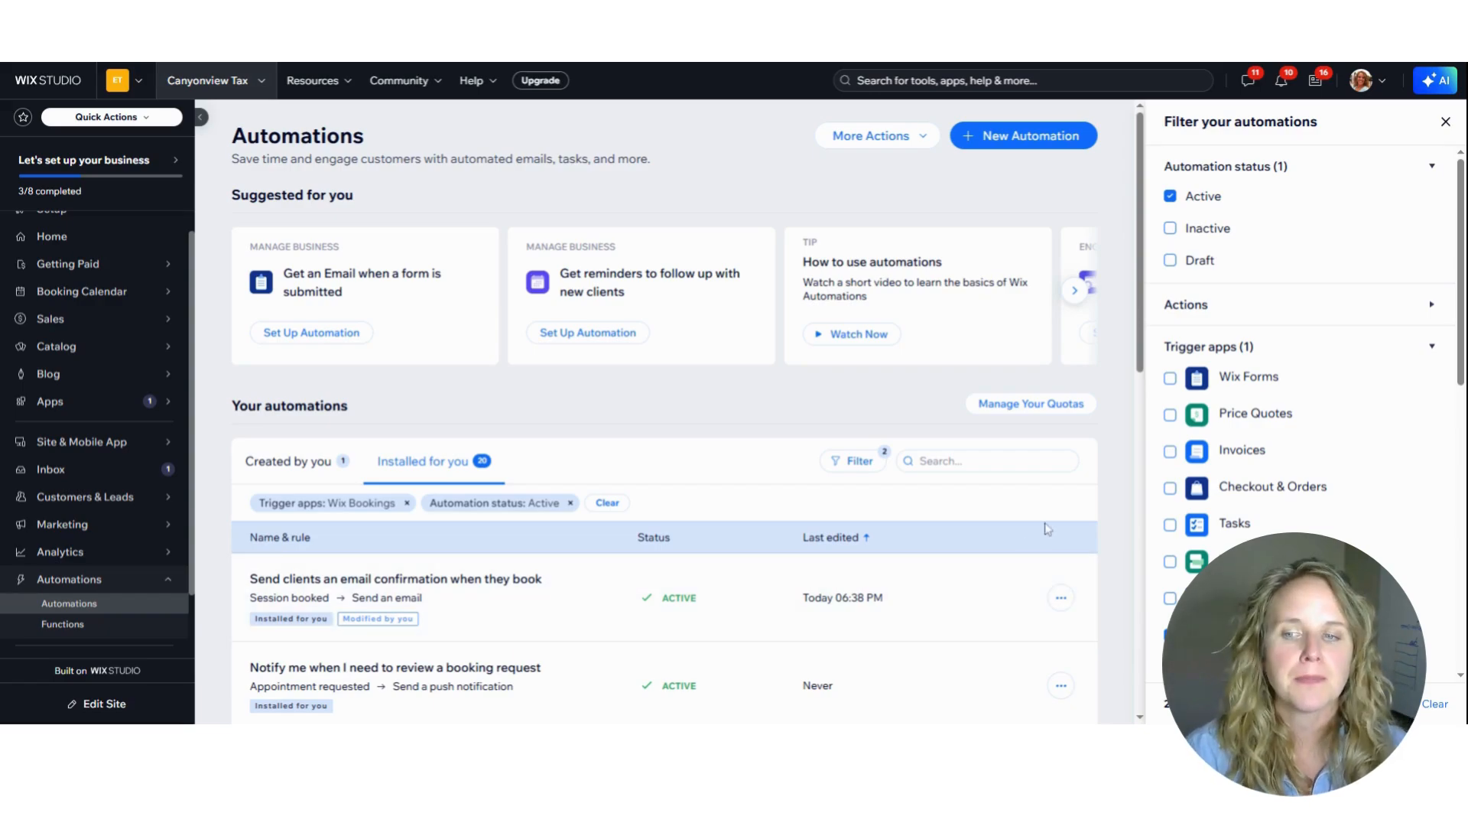
scroll(1020, 520, down, 4)
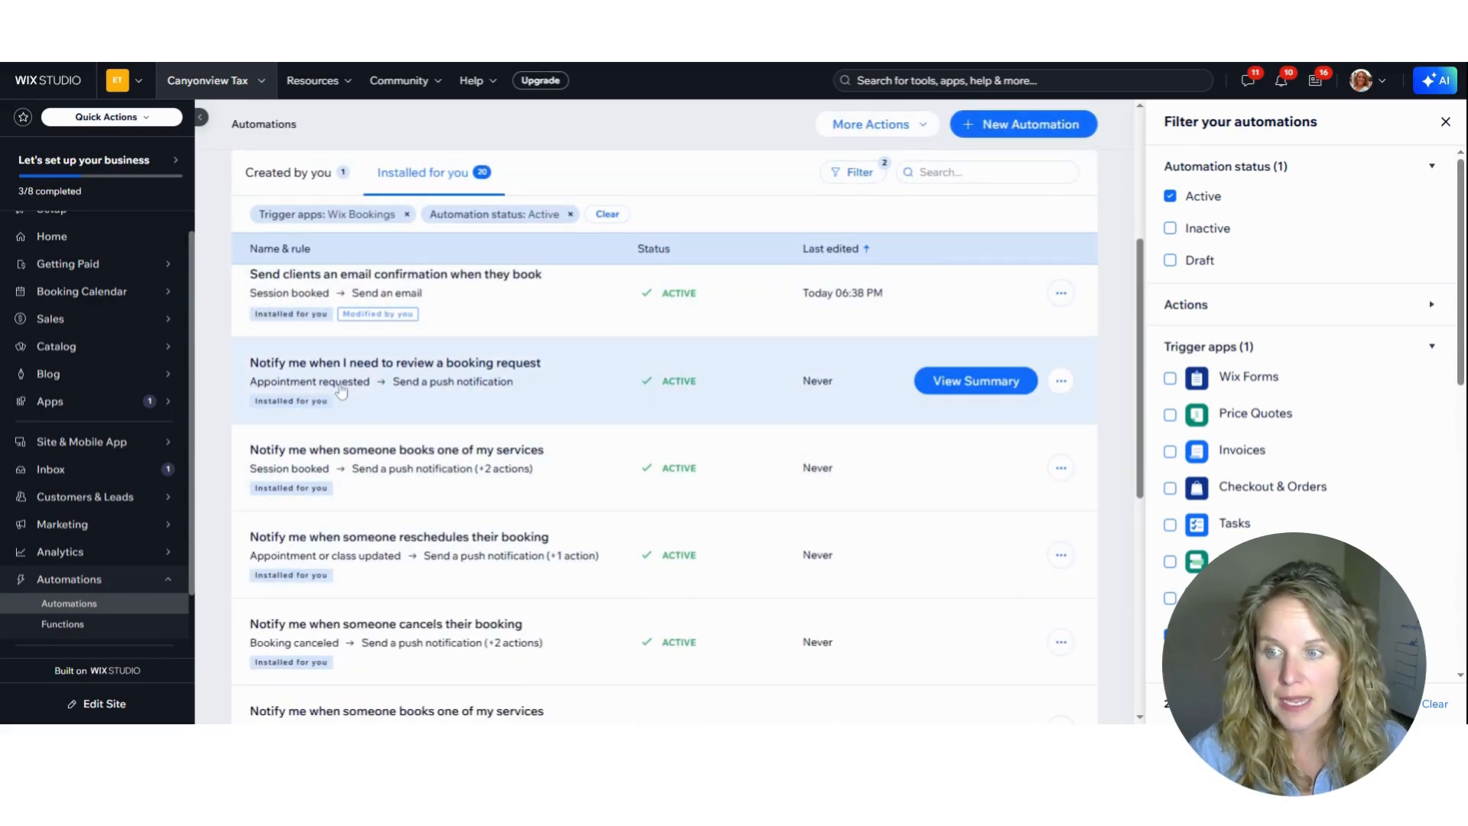
scroll(282, 616, down, 3)
scroll(282, 616, down, 8)
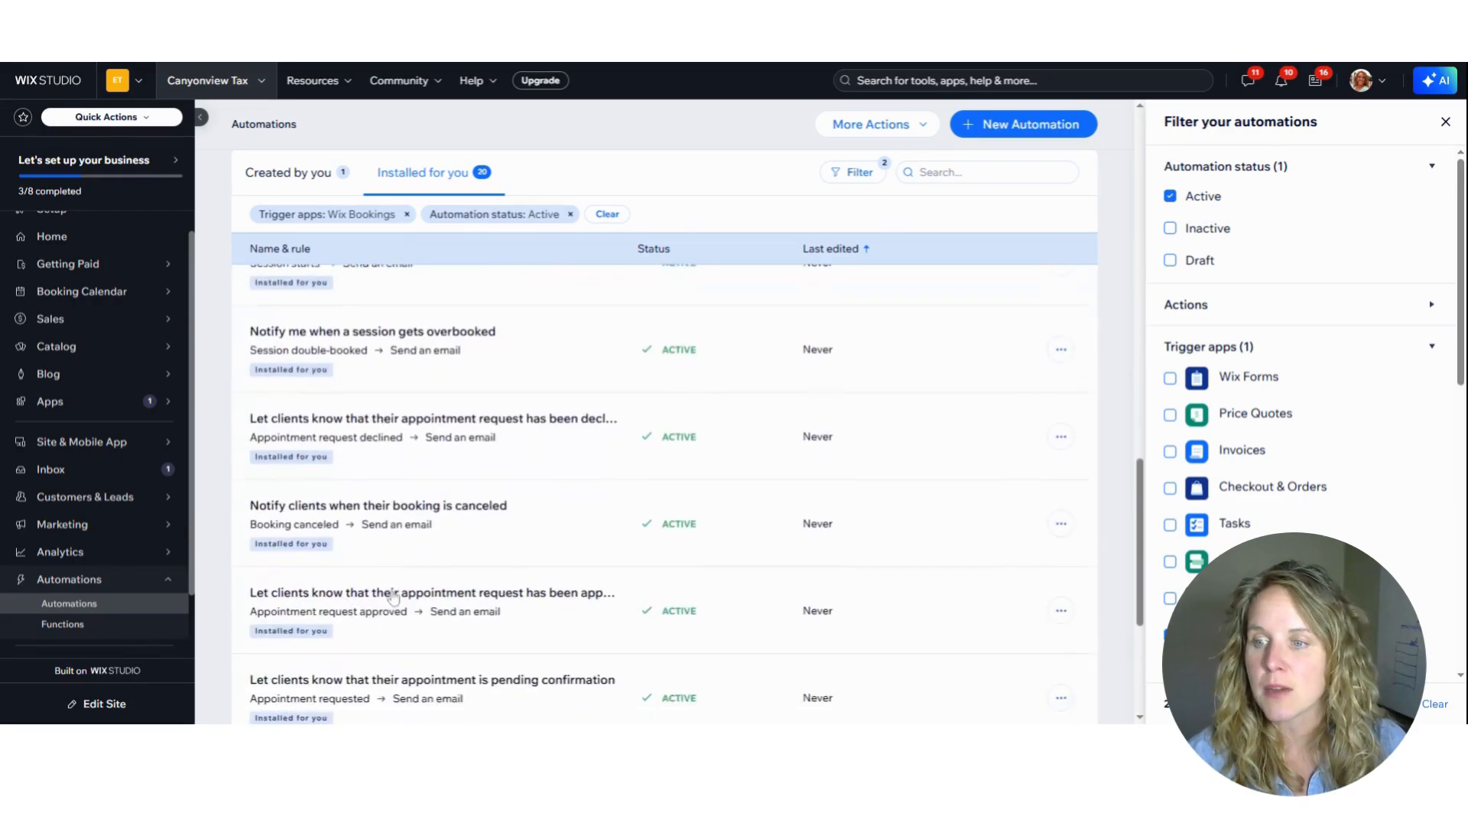
scroll(393, 597, down, 4)
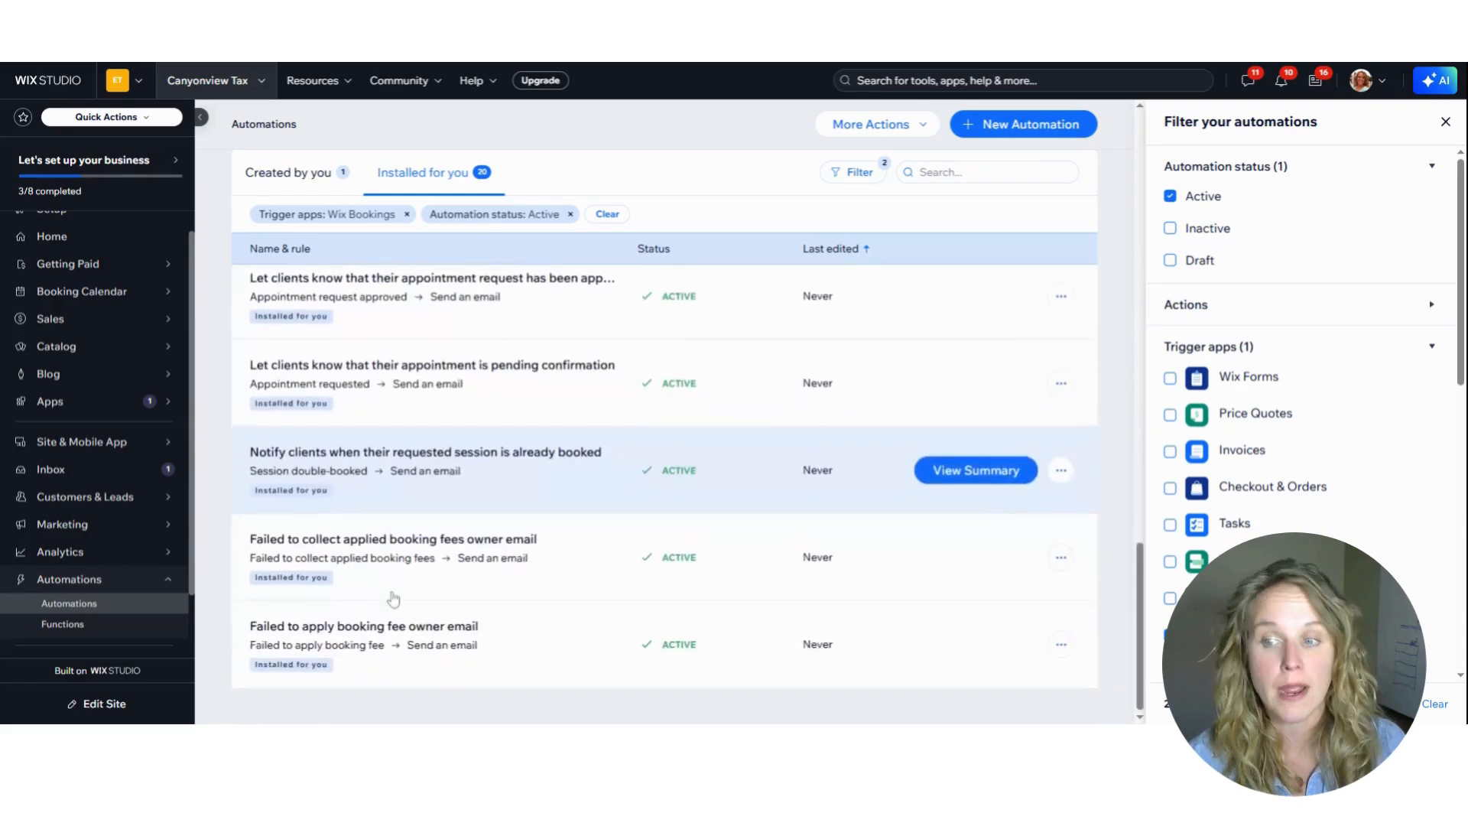
scroll(393, 597, up, 15)
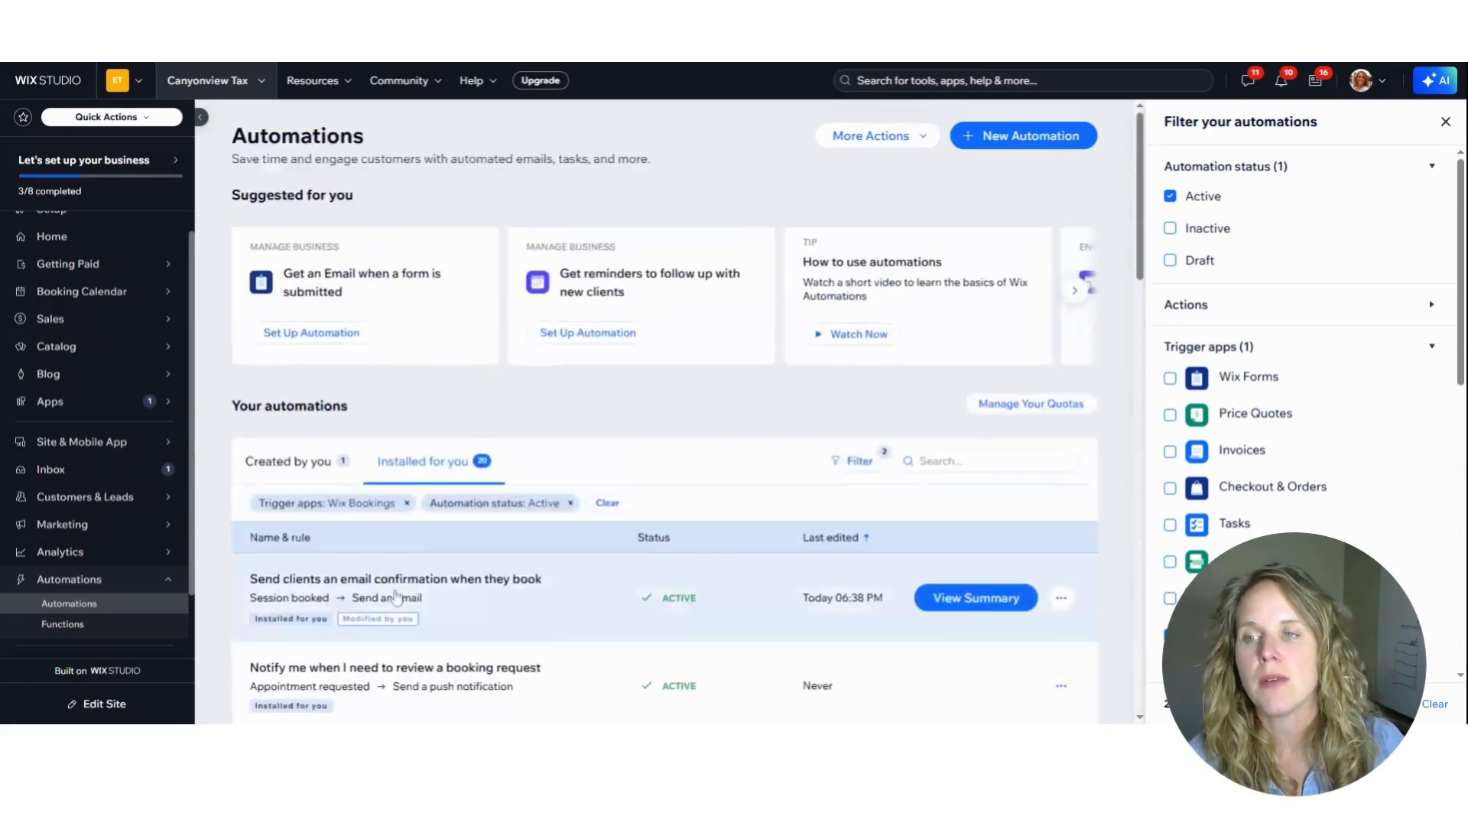
View the summary of the "Send clients an email confirmation when they book" automation and open it for editing
scroll(1122, 466, down, 1)
scroll(1122, 466, down, 1)
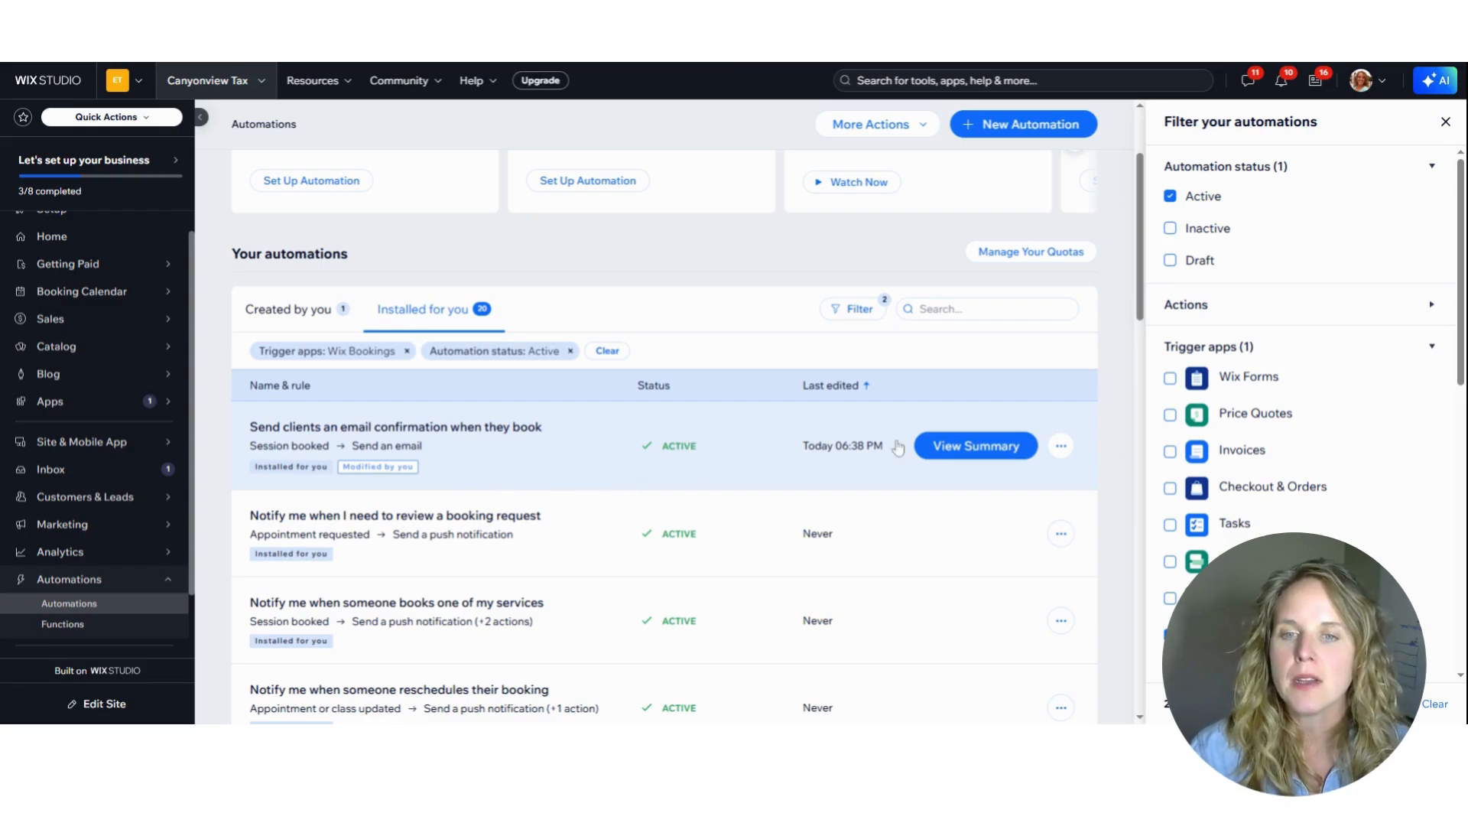
click(976, 456)
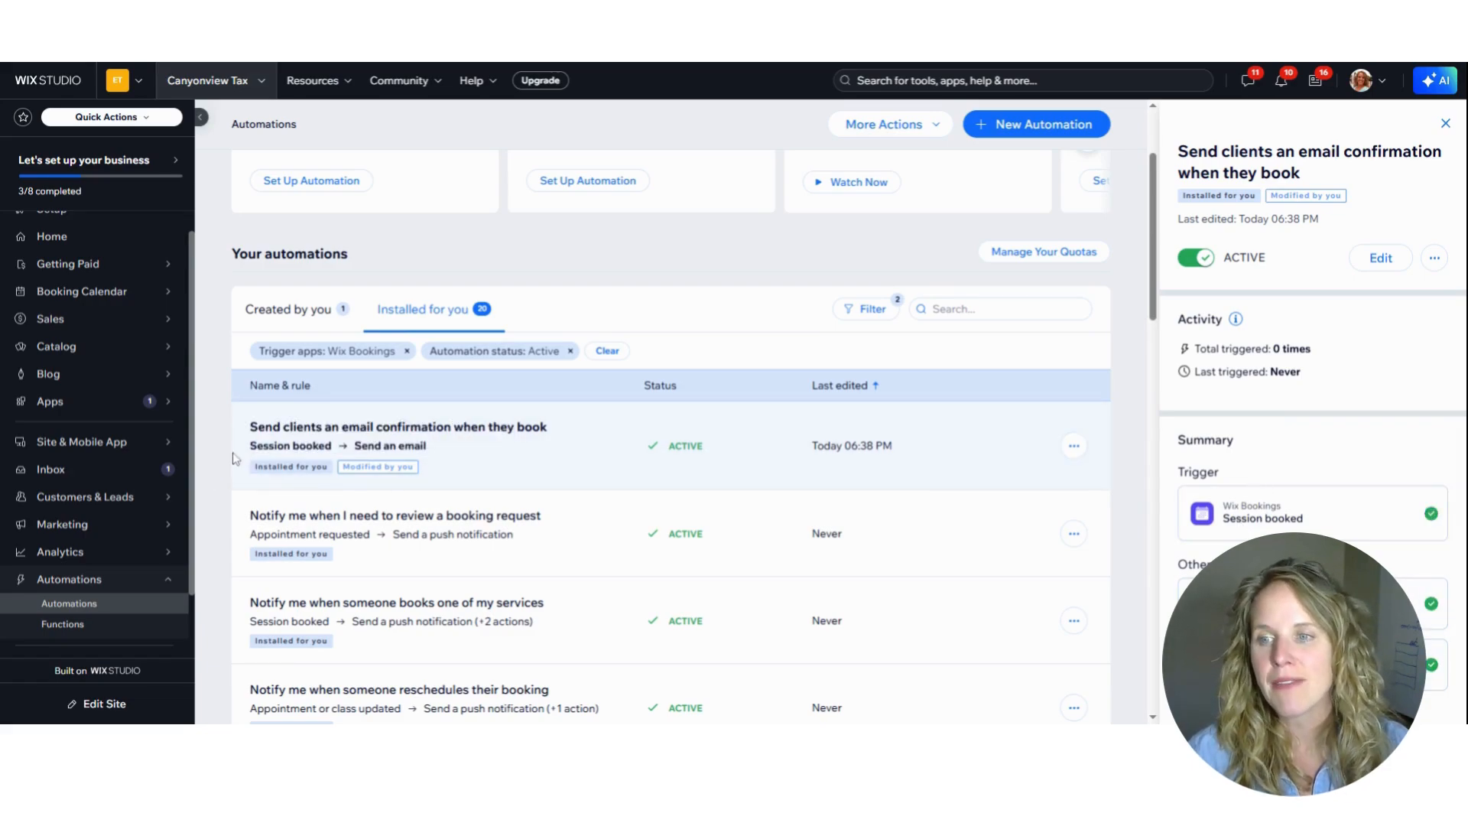
click(294, 441)
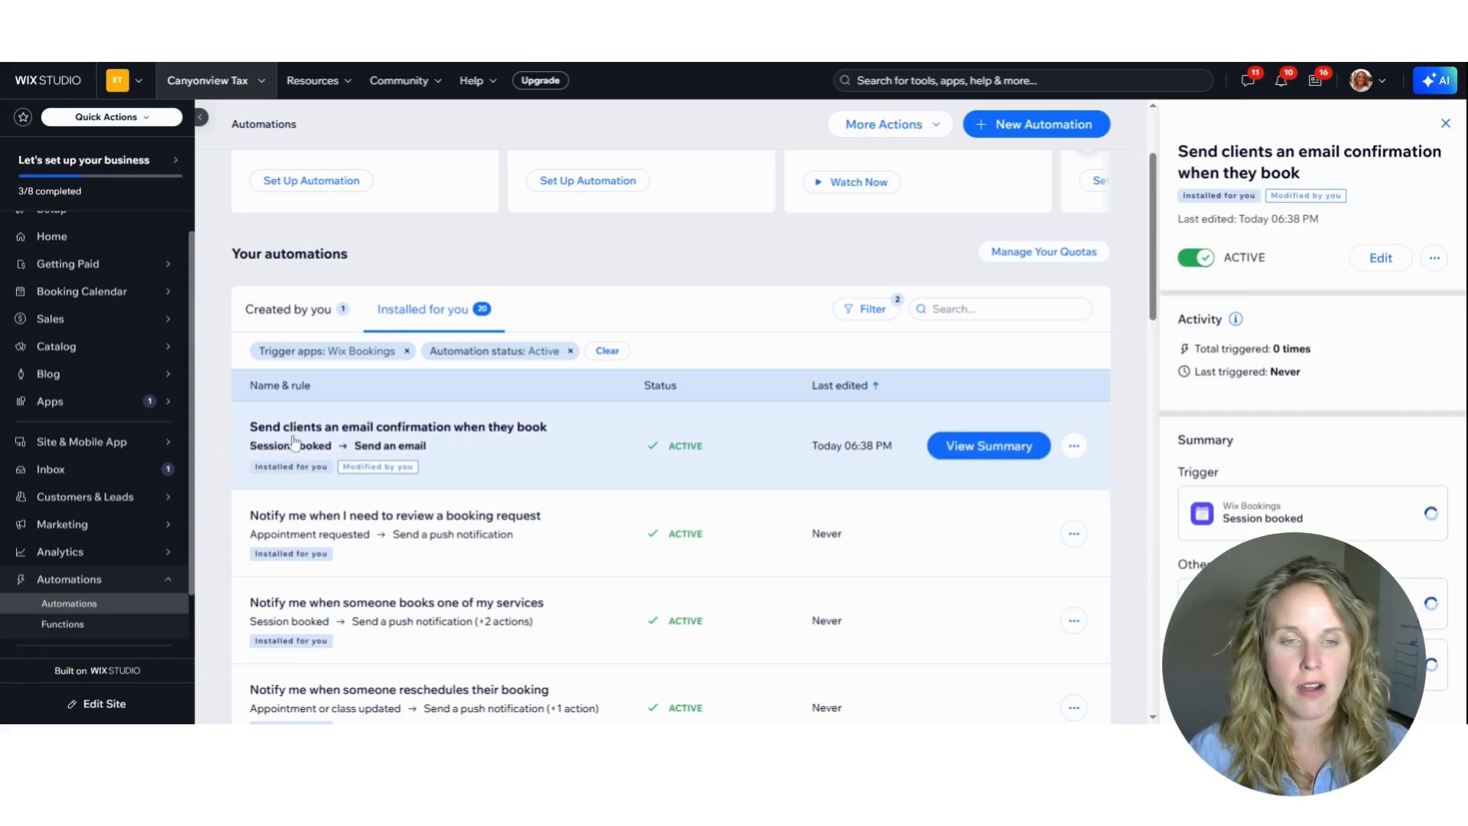
click(1075, 445)
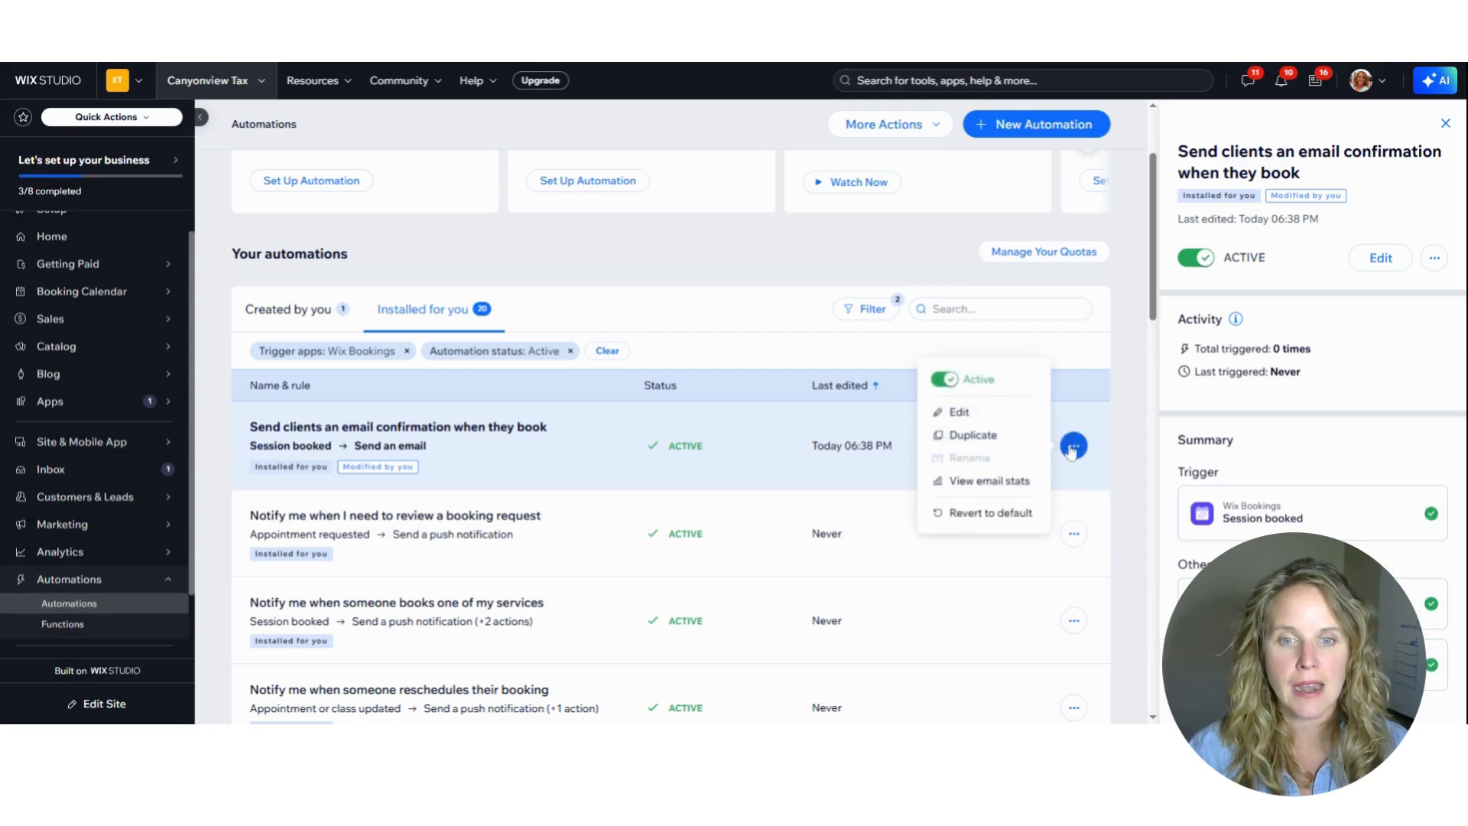
click(958, 414)
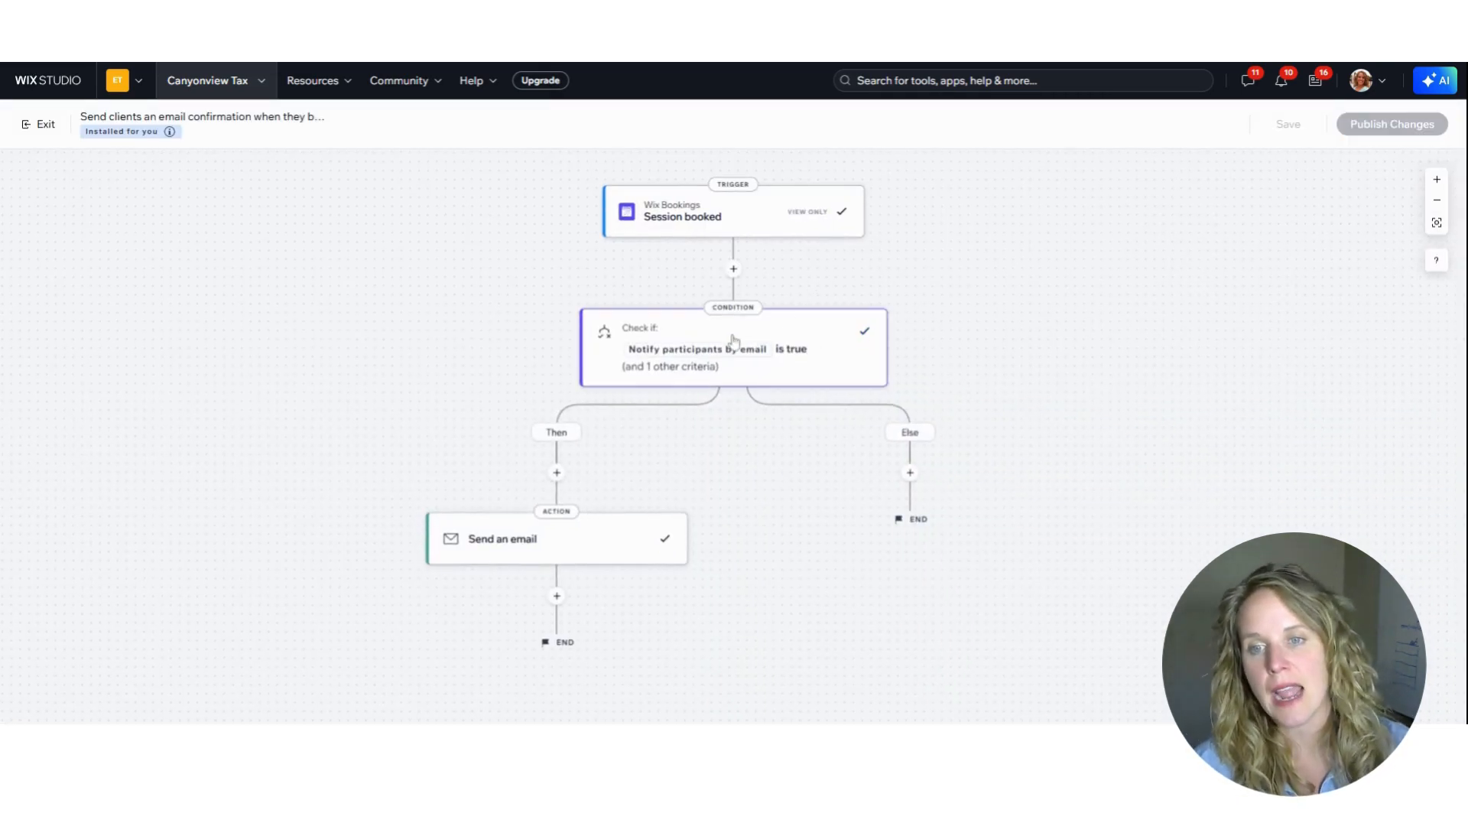
Open the "Booking confirmed" email of the automation's Send an email action for editing
mouse_move(694, 353)
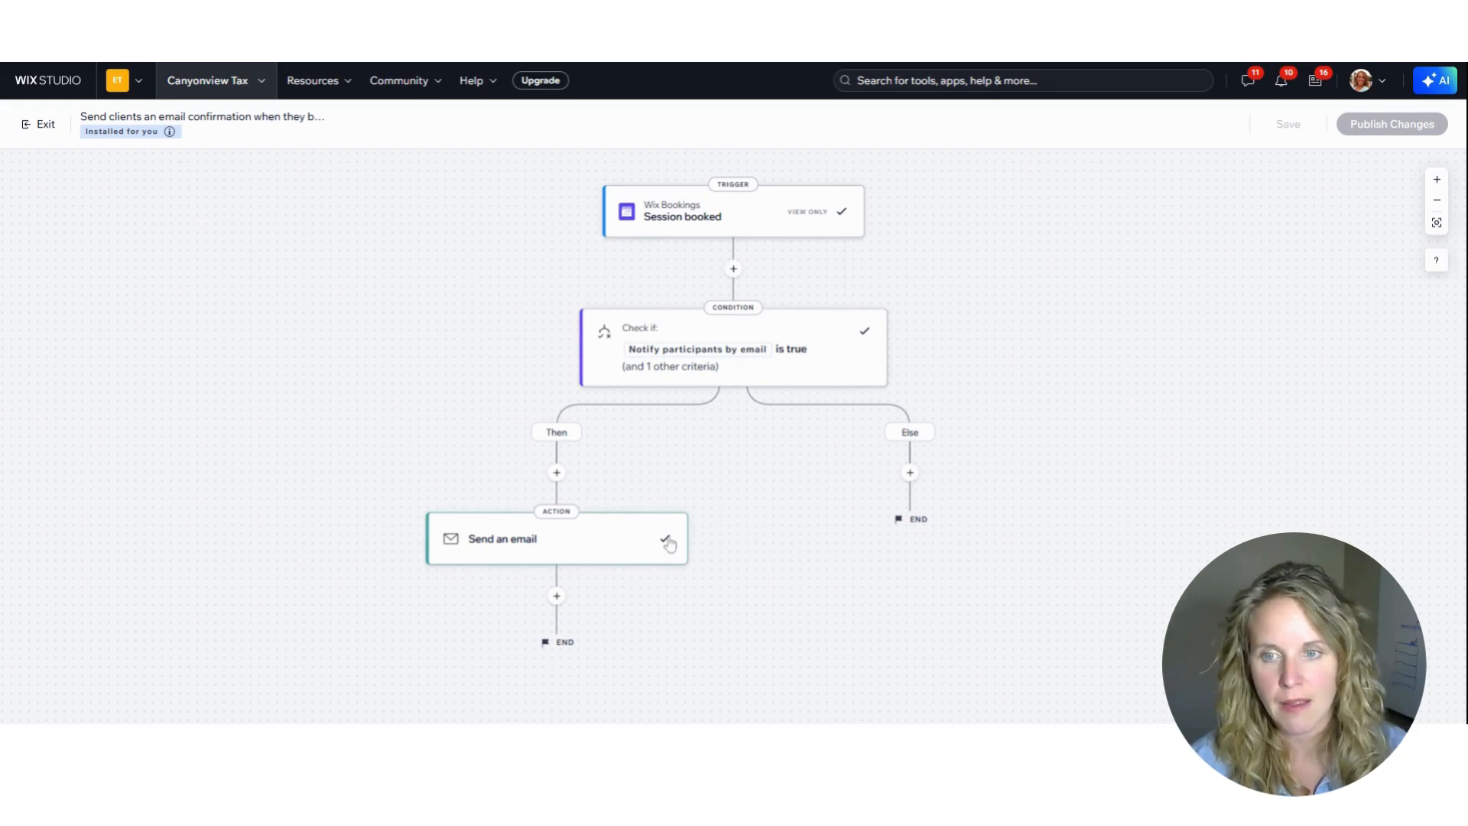
click(617, 547)
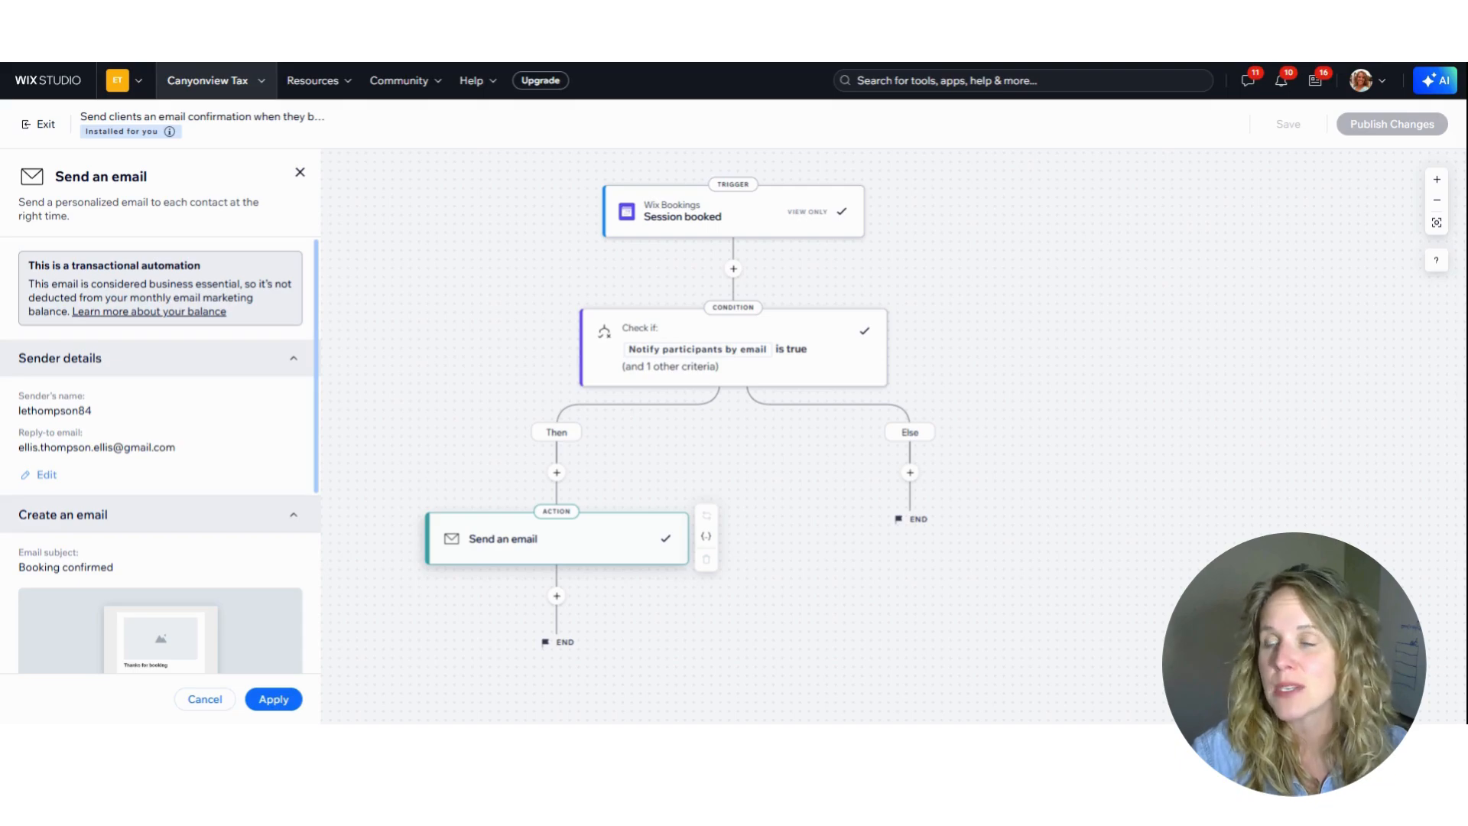
scroll(98, 460, down, 3)
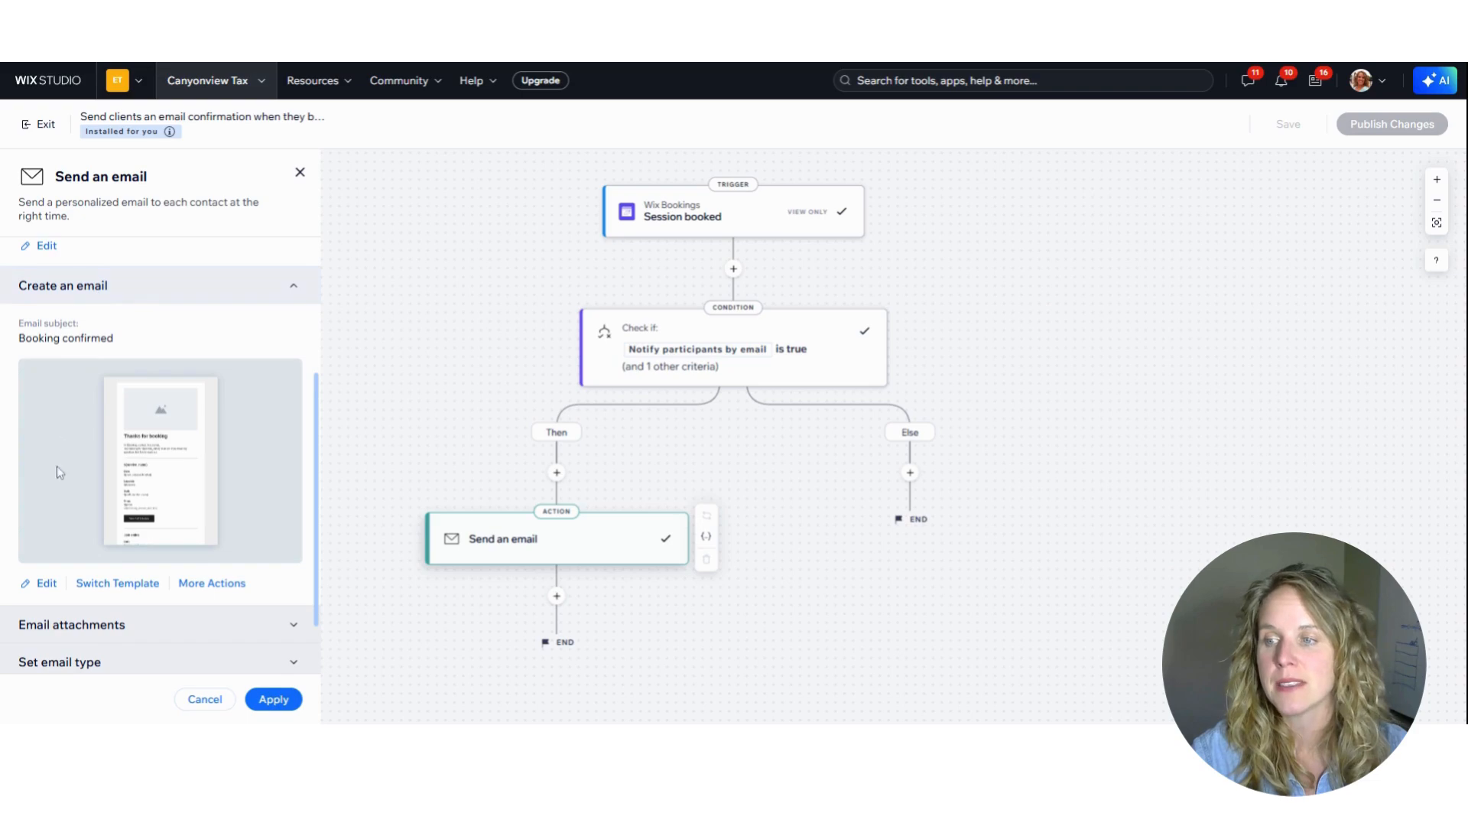
click(47, 585)
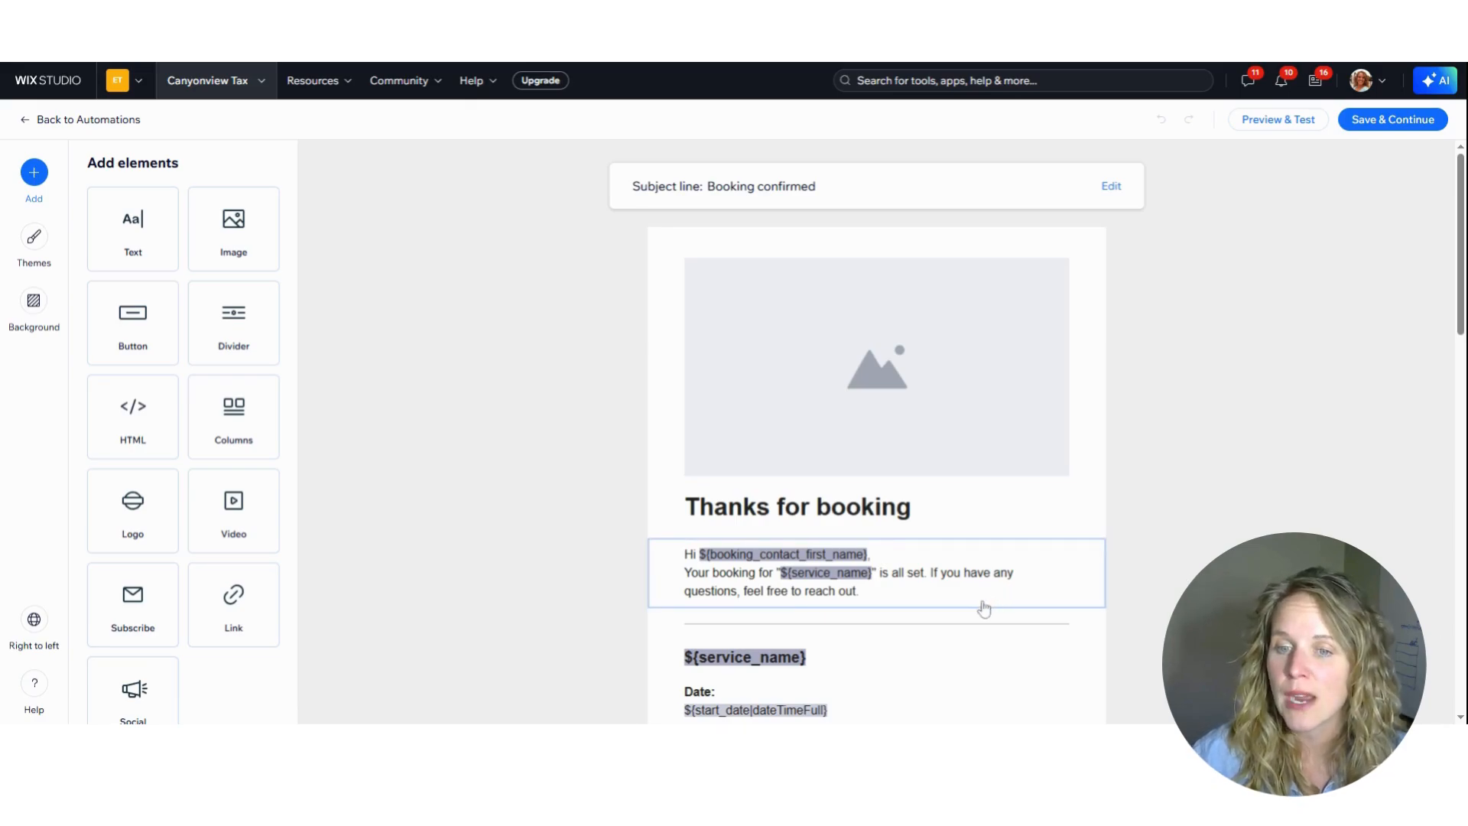
Extend the email heading to read "Thanks for booking! We're Looking Forward To Talking With you!"
click(906, 509)
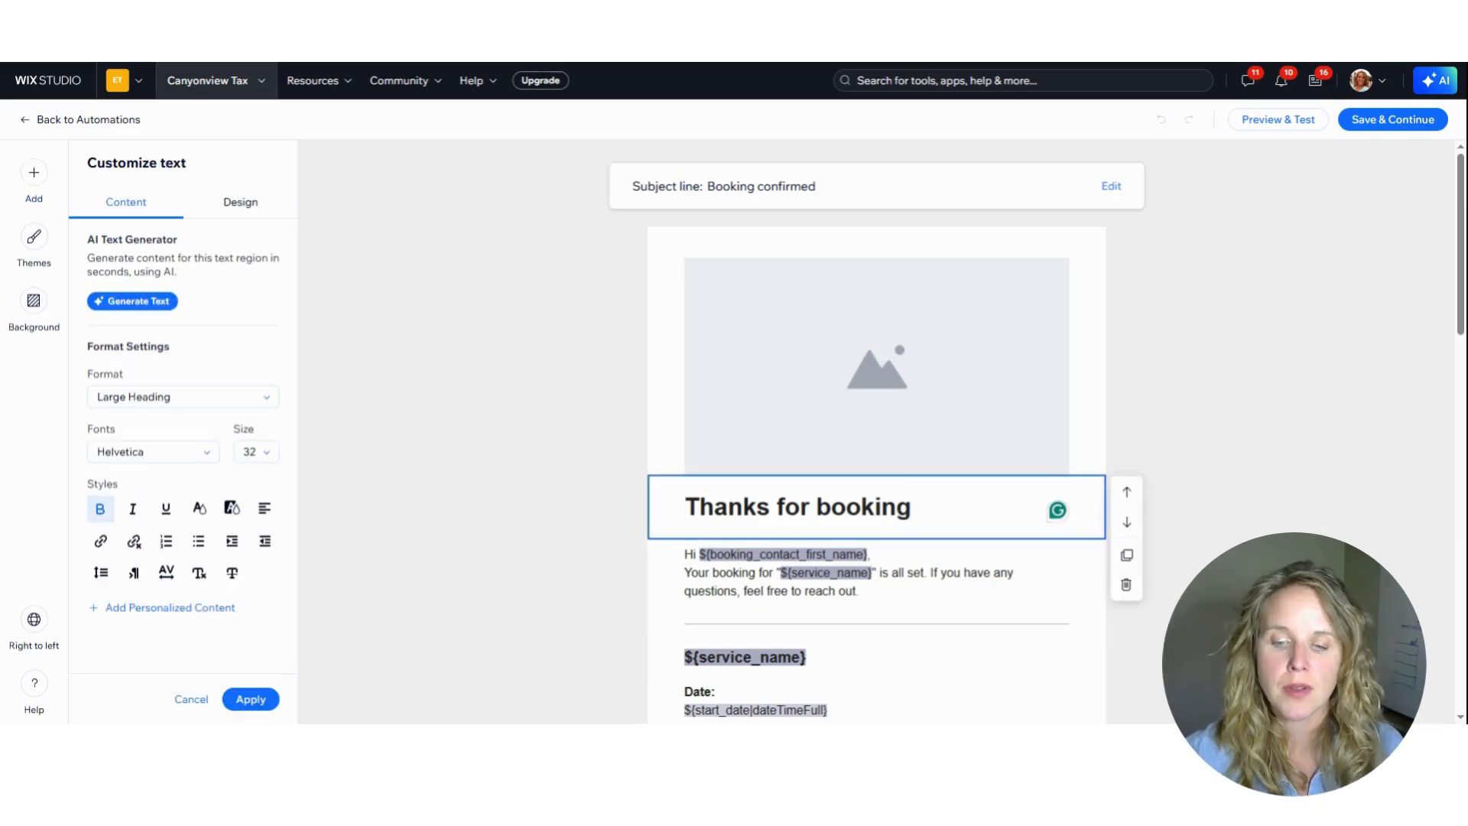
text(! )
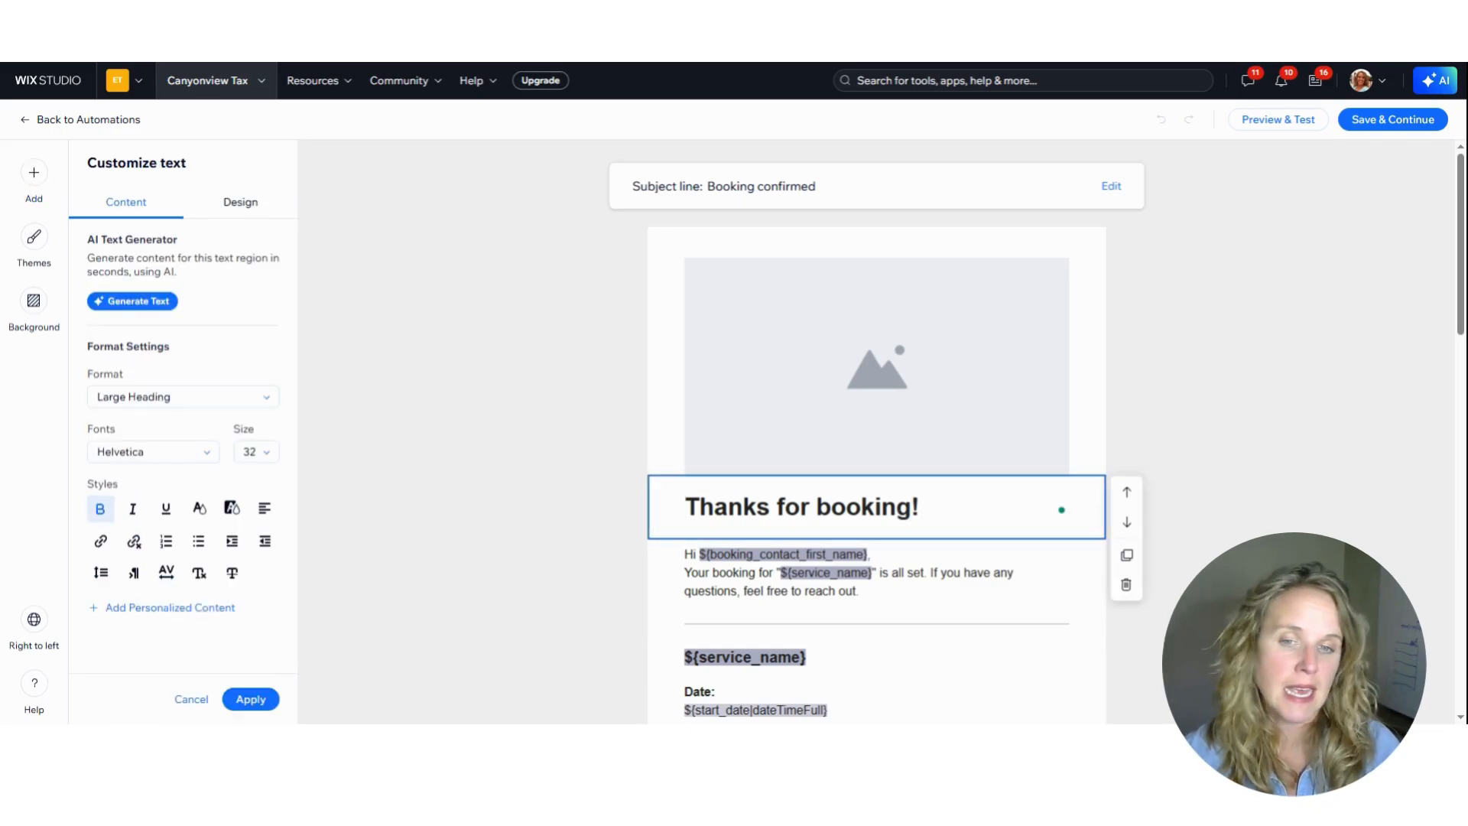
text(We're Looking Forward To )
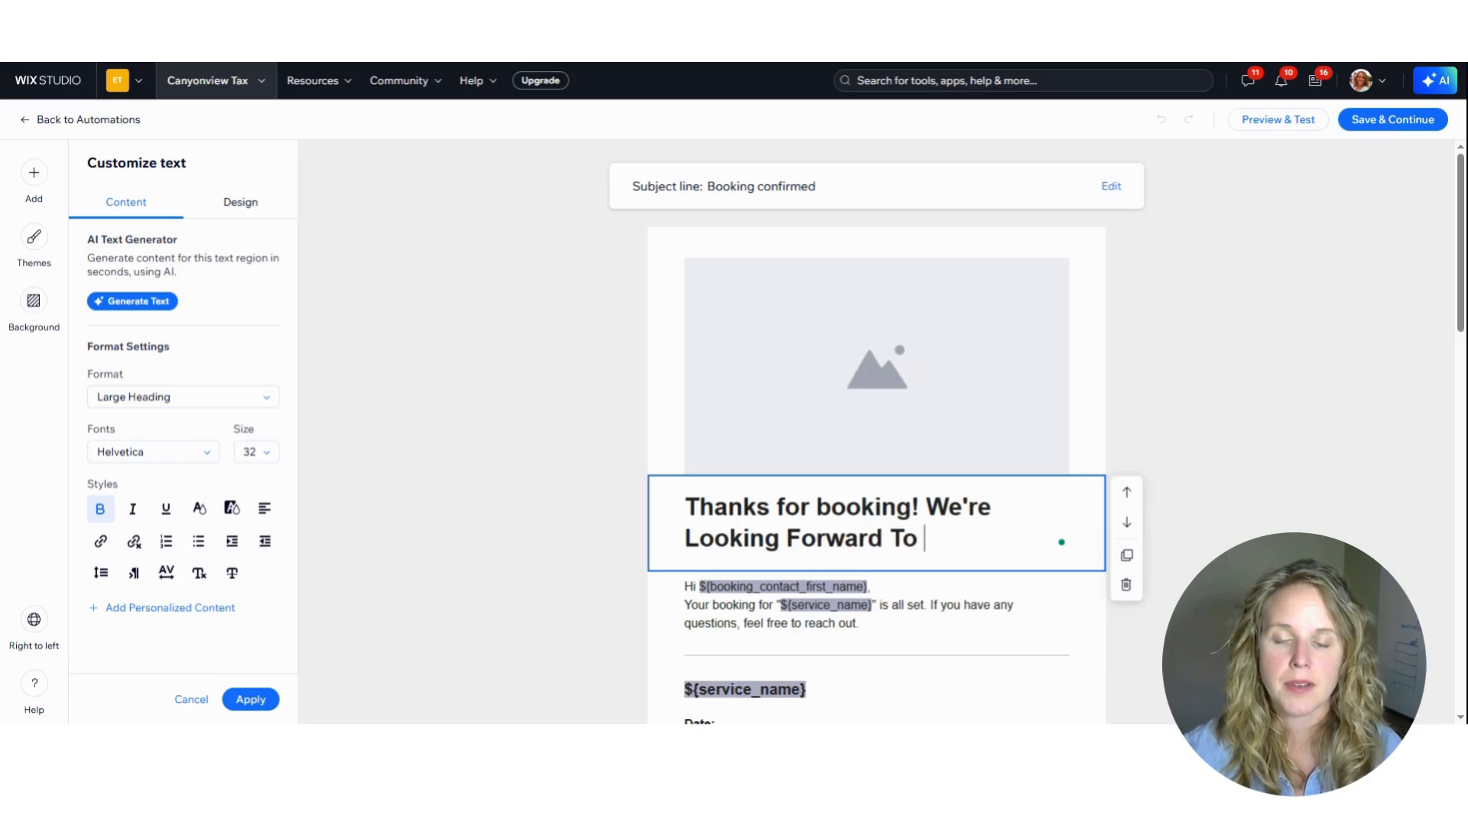
text(Talking With you!)
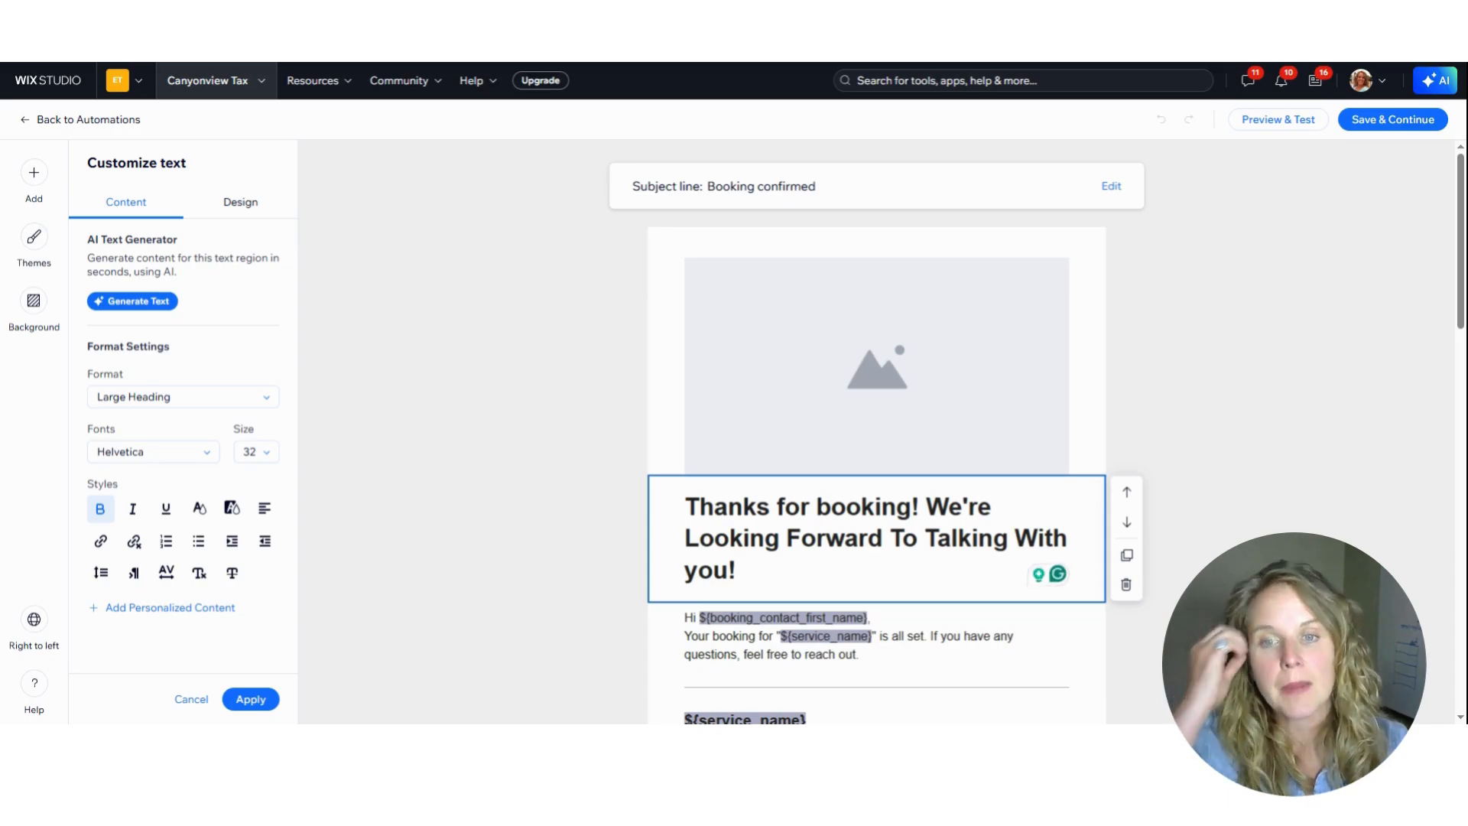
click(834, 331)
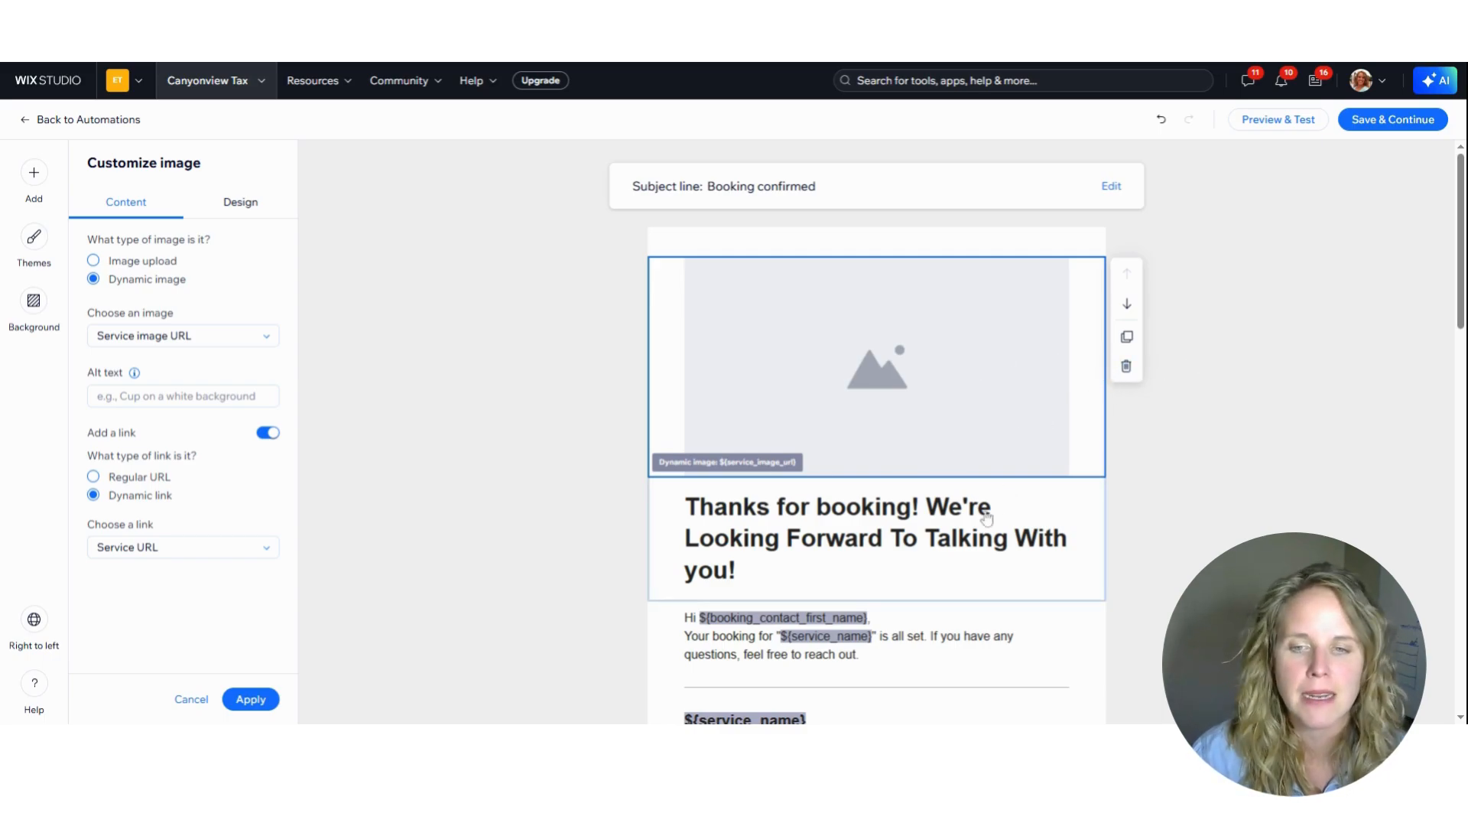
Add the placeholder lines "Phone Number" and "Personal sign off" below the email's greeting paragraph
scroll(873, 614, down, 2)
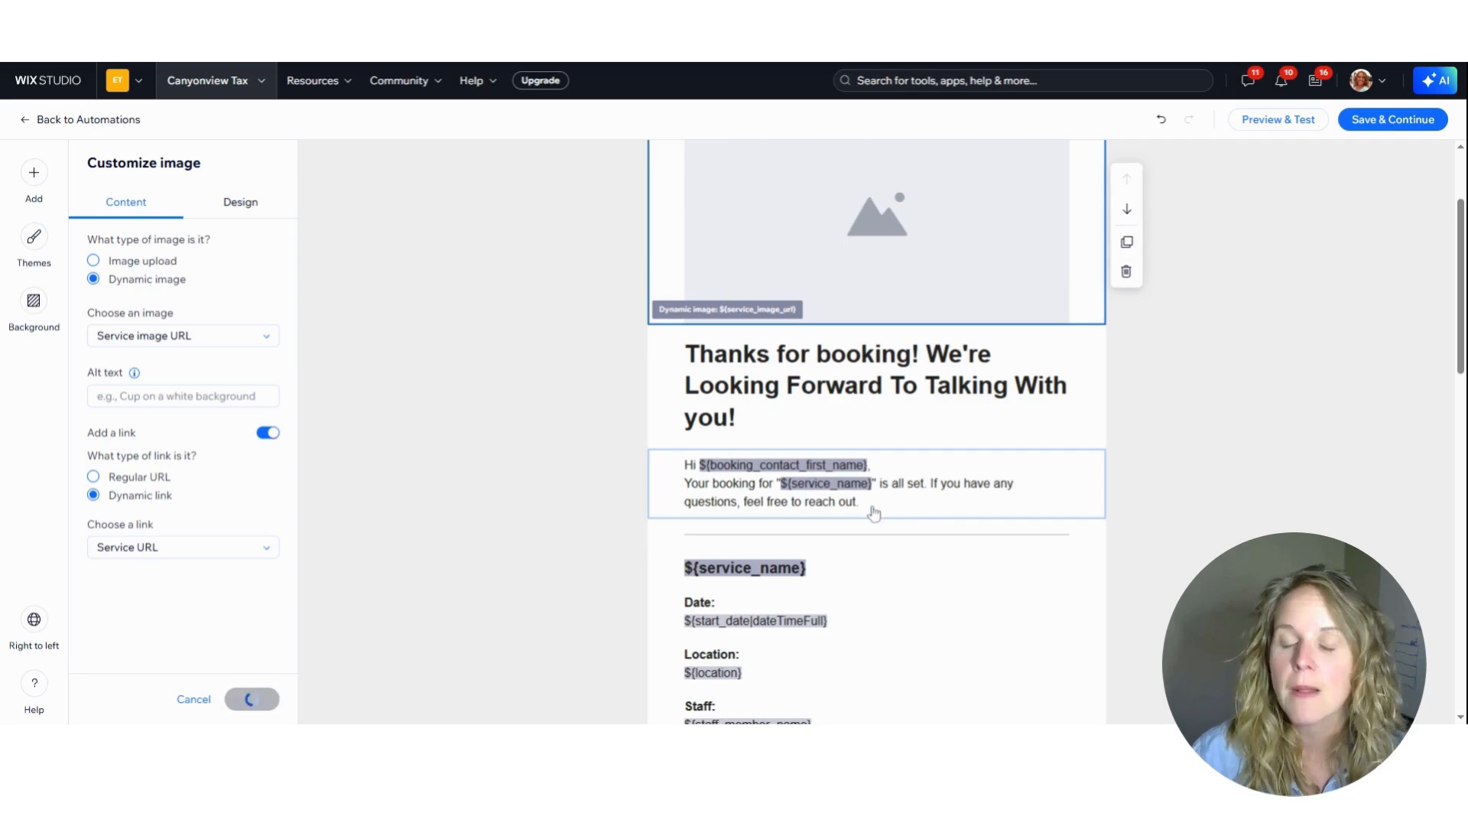
click(892, 517)
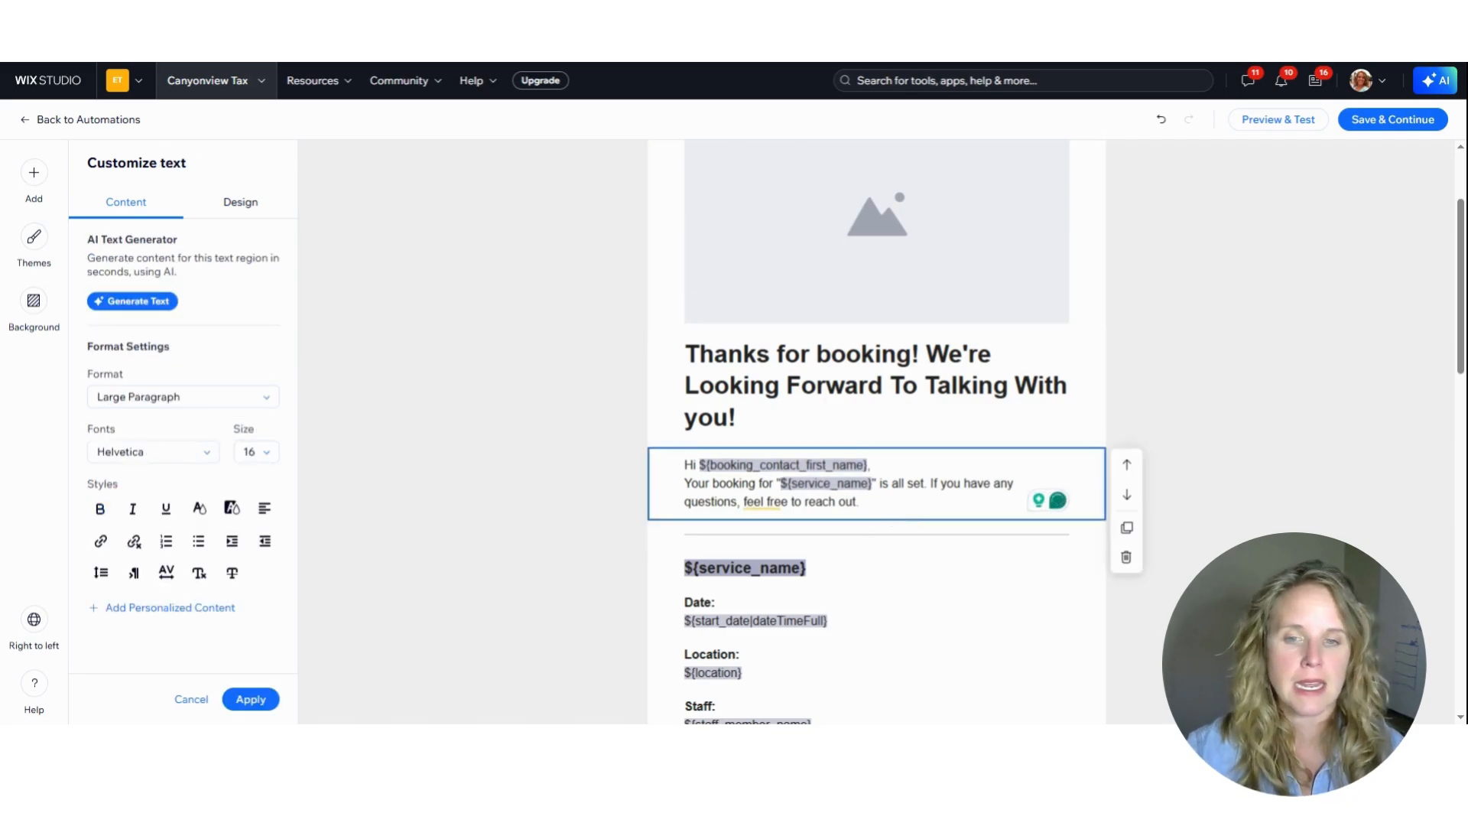
key(Return)
key(Return)
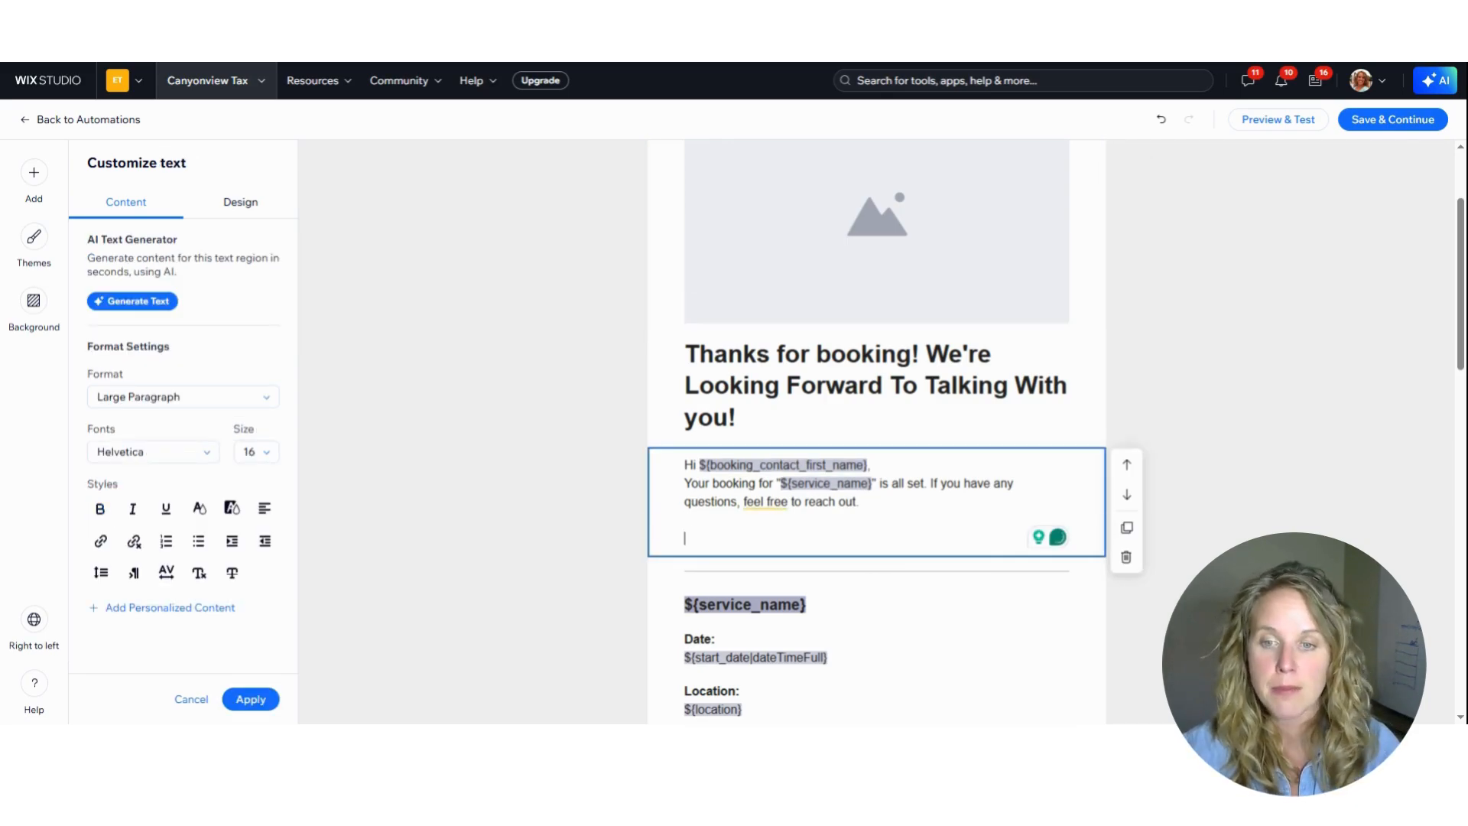
text(Phone Numnb)
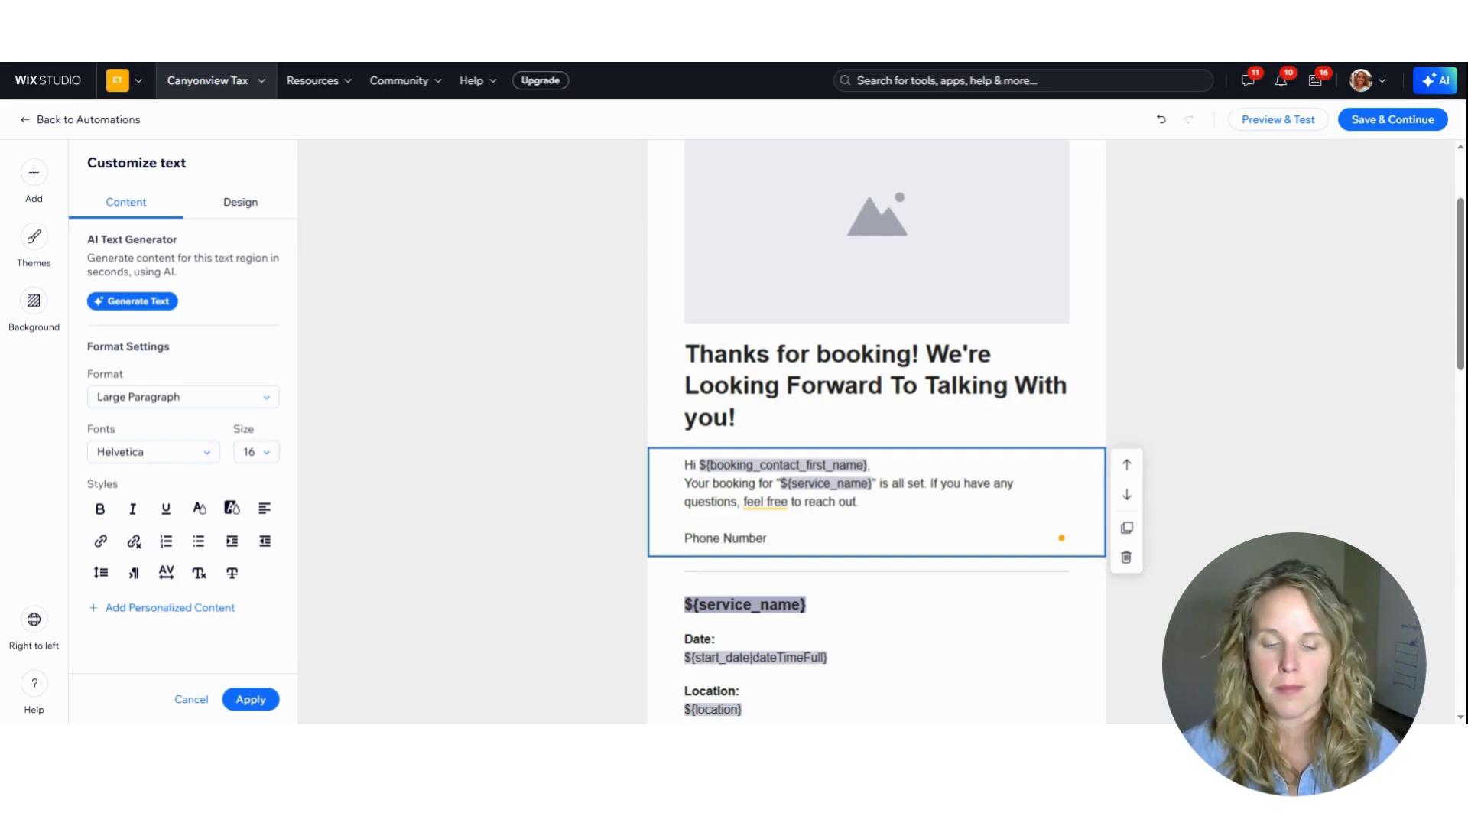
key(Return)
text(Personal sign)
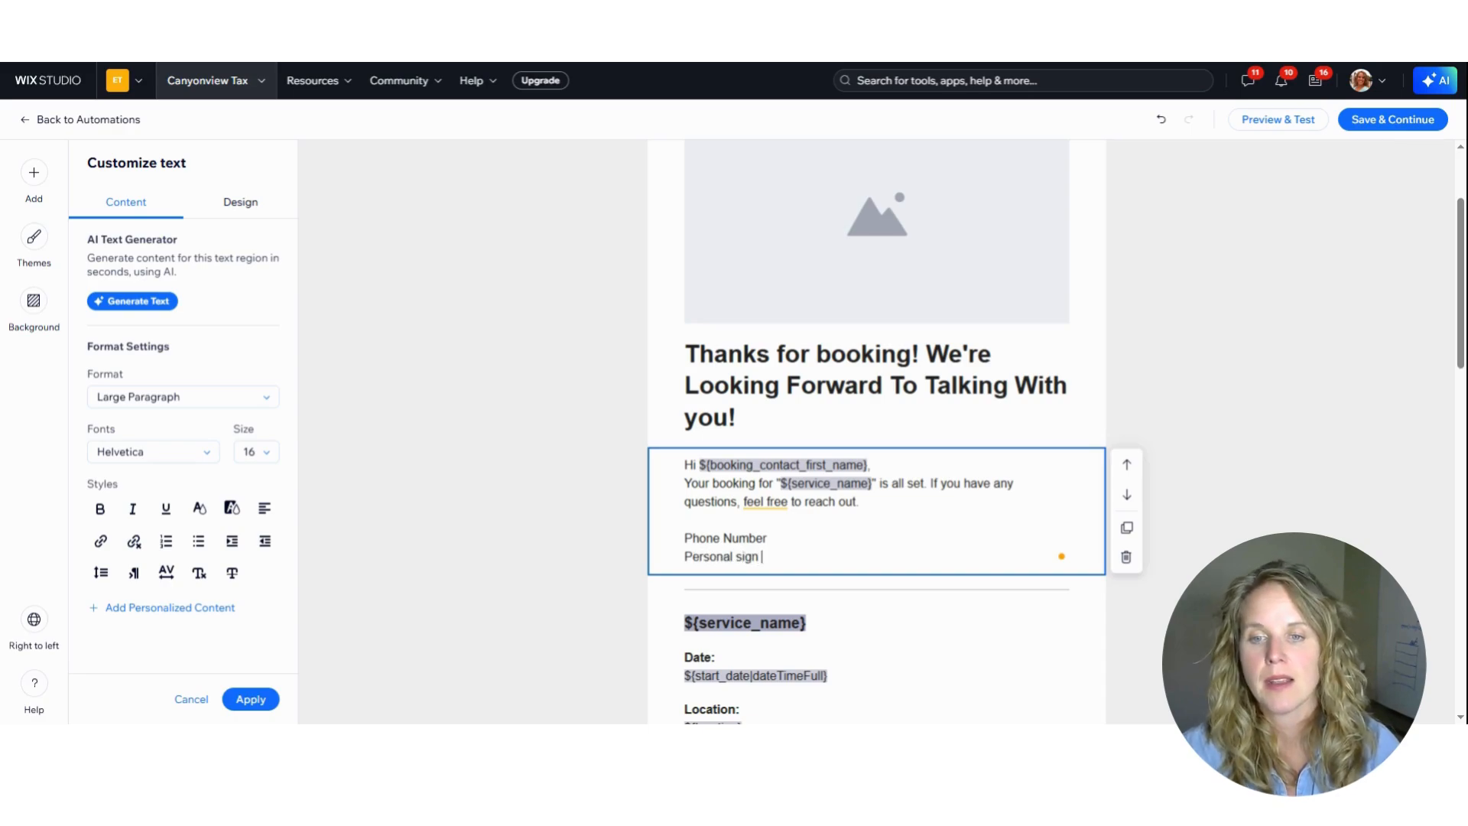
Delete the two placeholder lines and the blank line from the greeting text block
drag(775, 557, 662, 535)
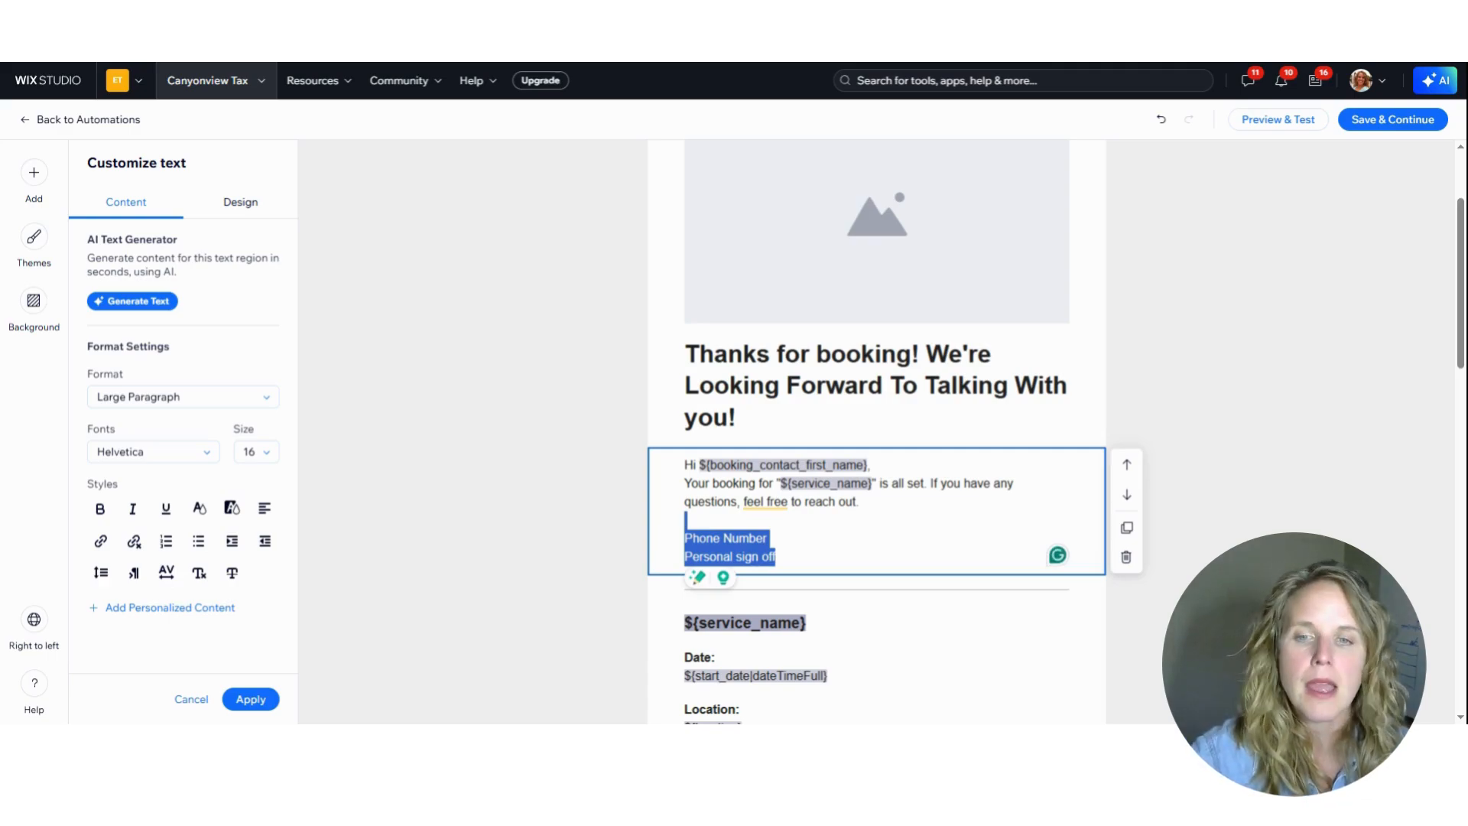
key(BackSpace)
key(BackSpace)
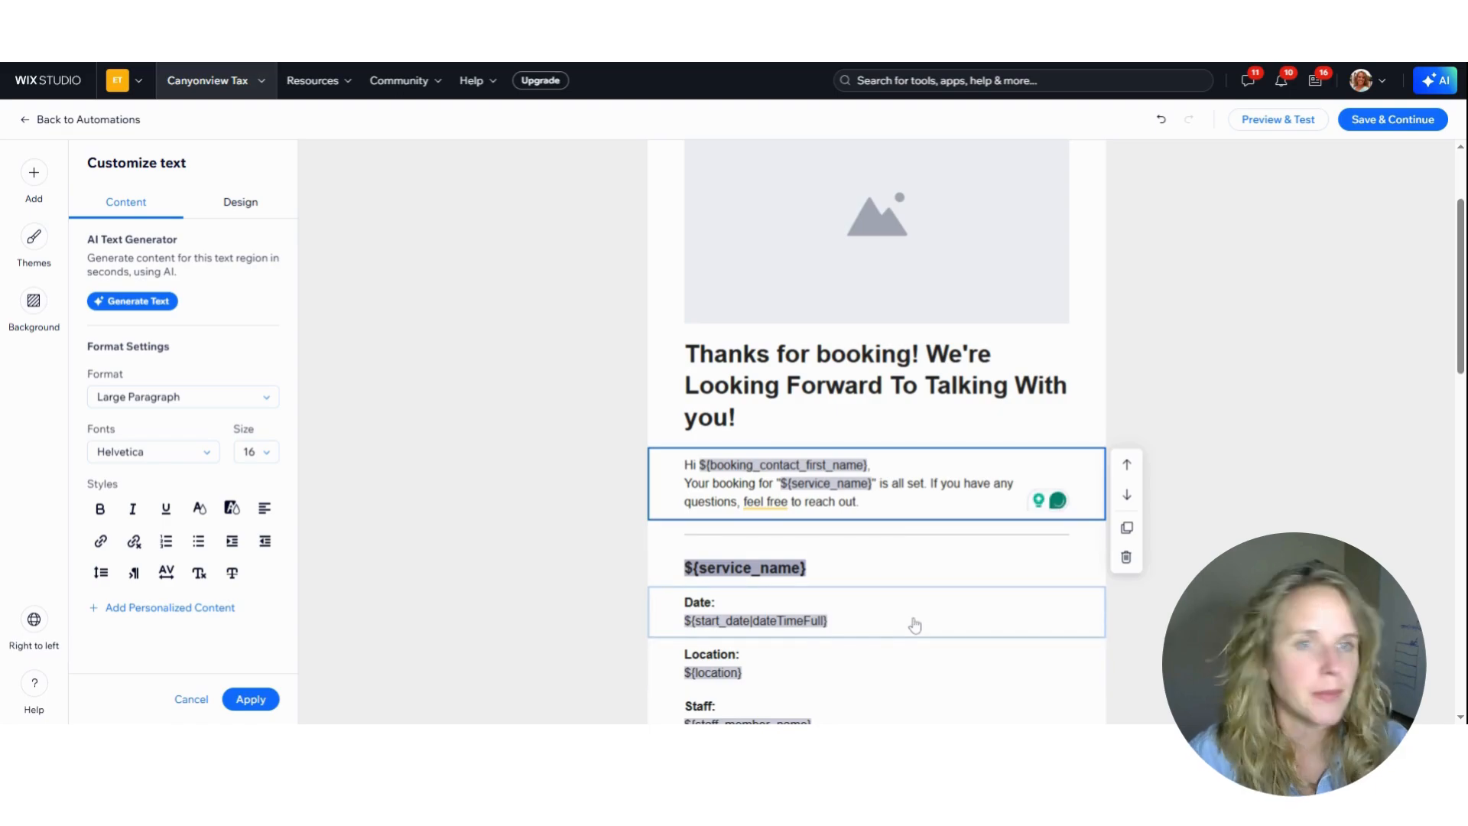
Review the rest of the email template, from the service details through the client details to the sign-off and banner image
scroll(795, 531, down, 1)
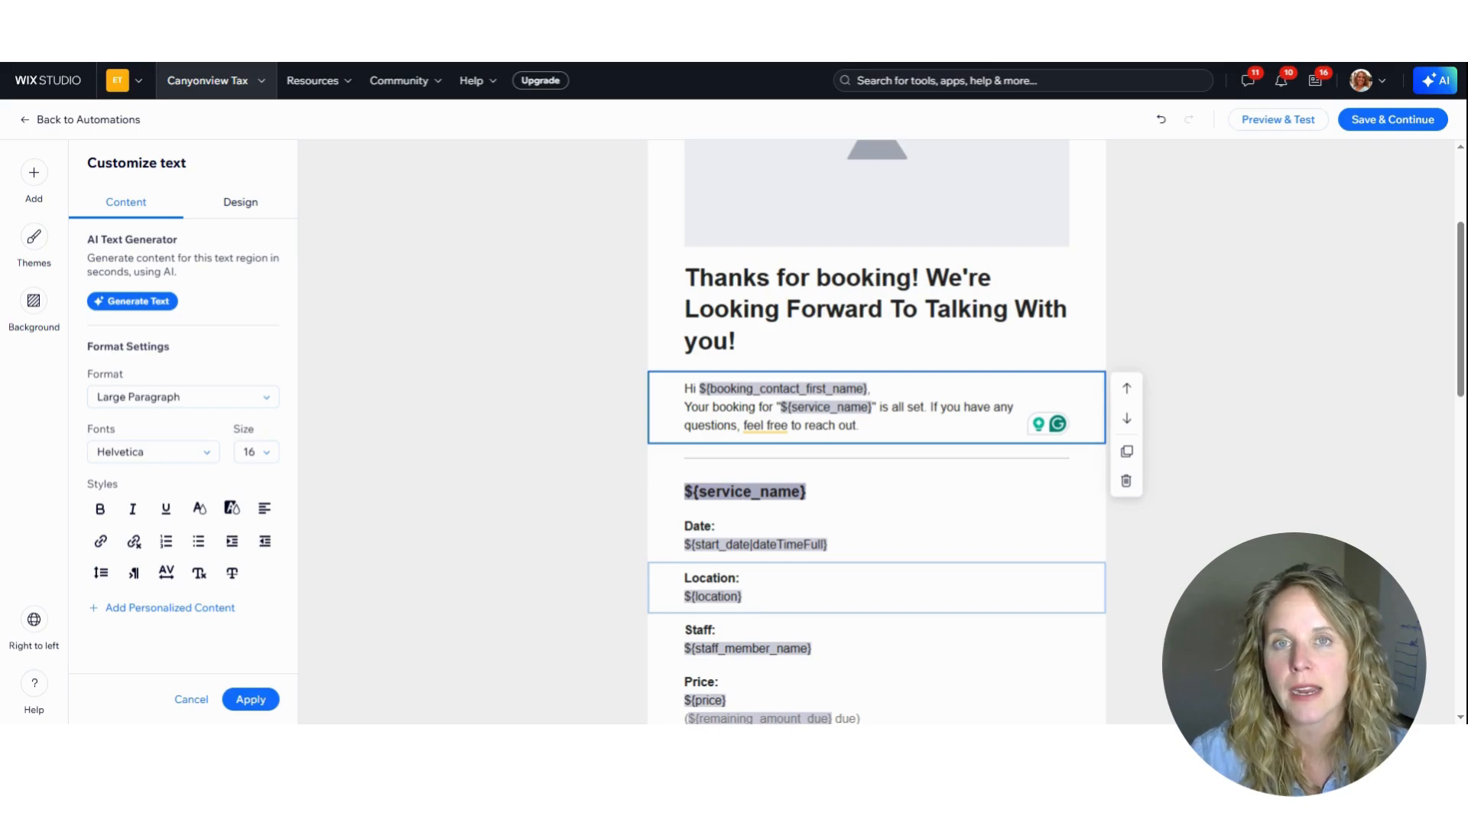
scroll(756, 535, down, 2)
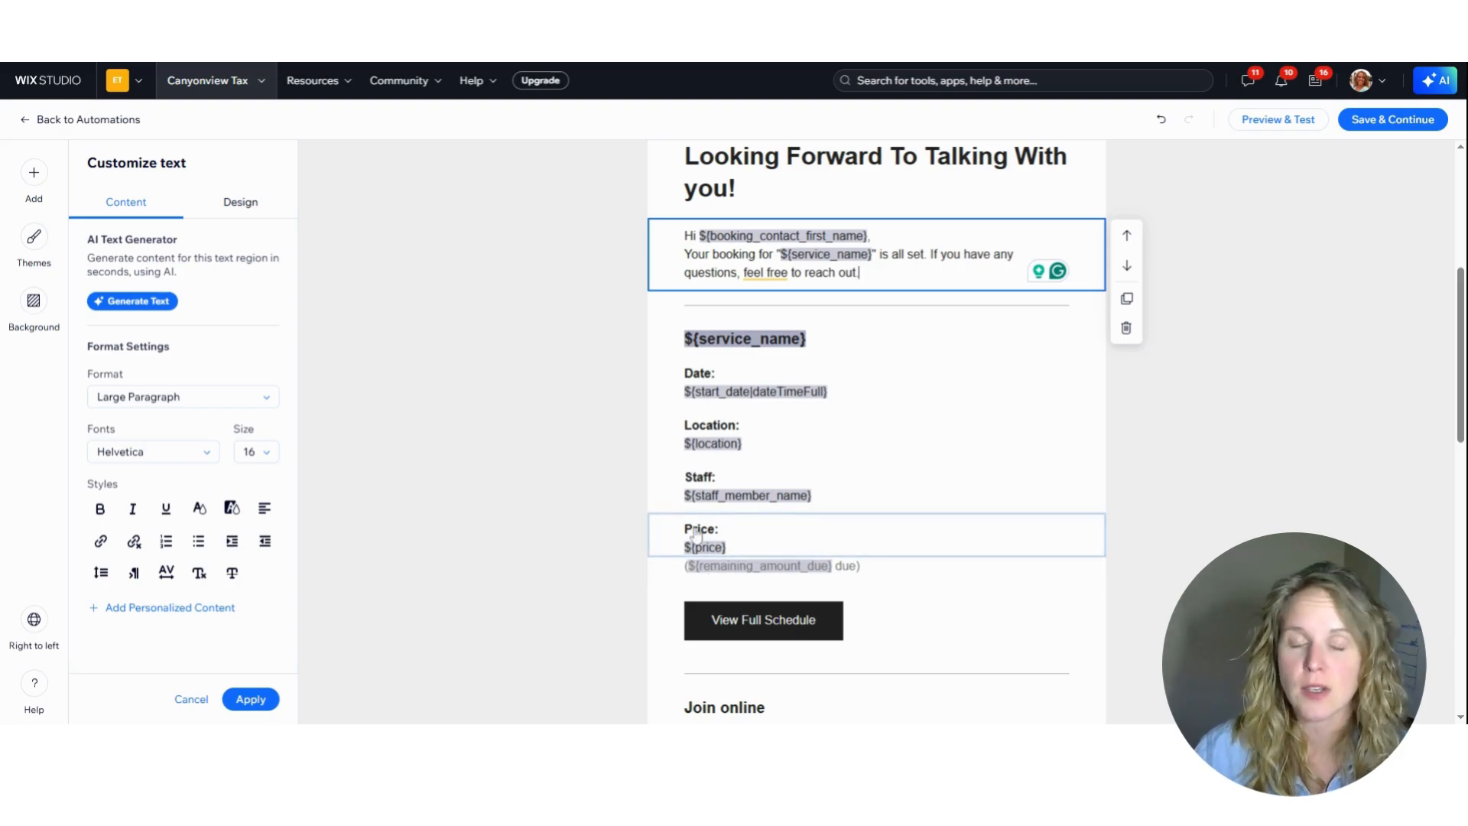
scroll(763, 573, down, 2)
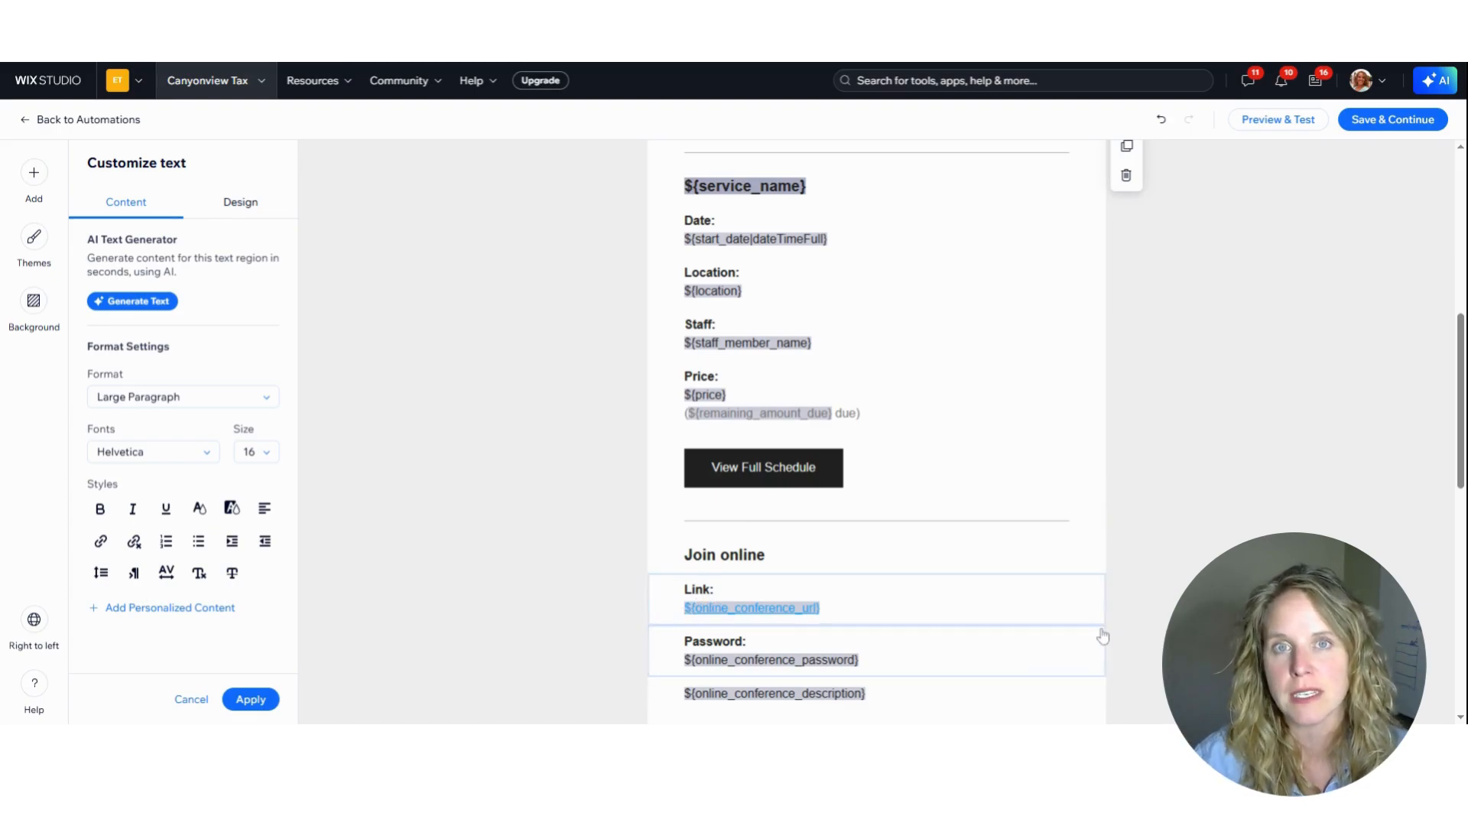
scroll(1038, 609, down, 2)
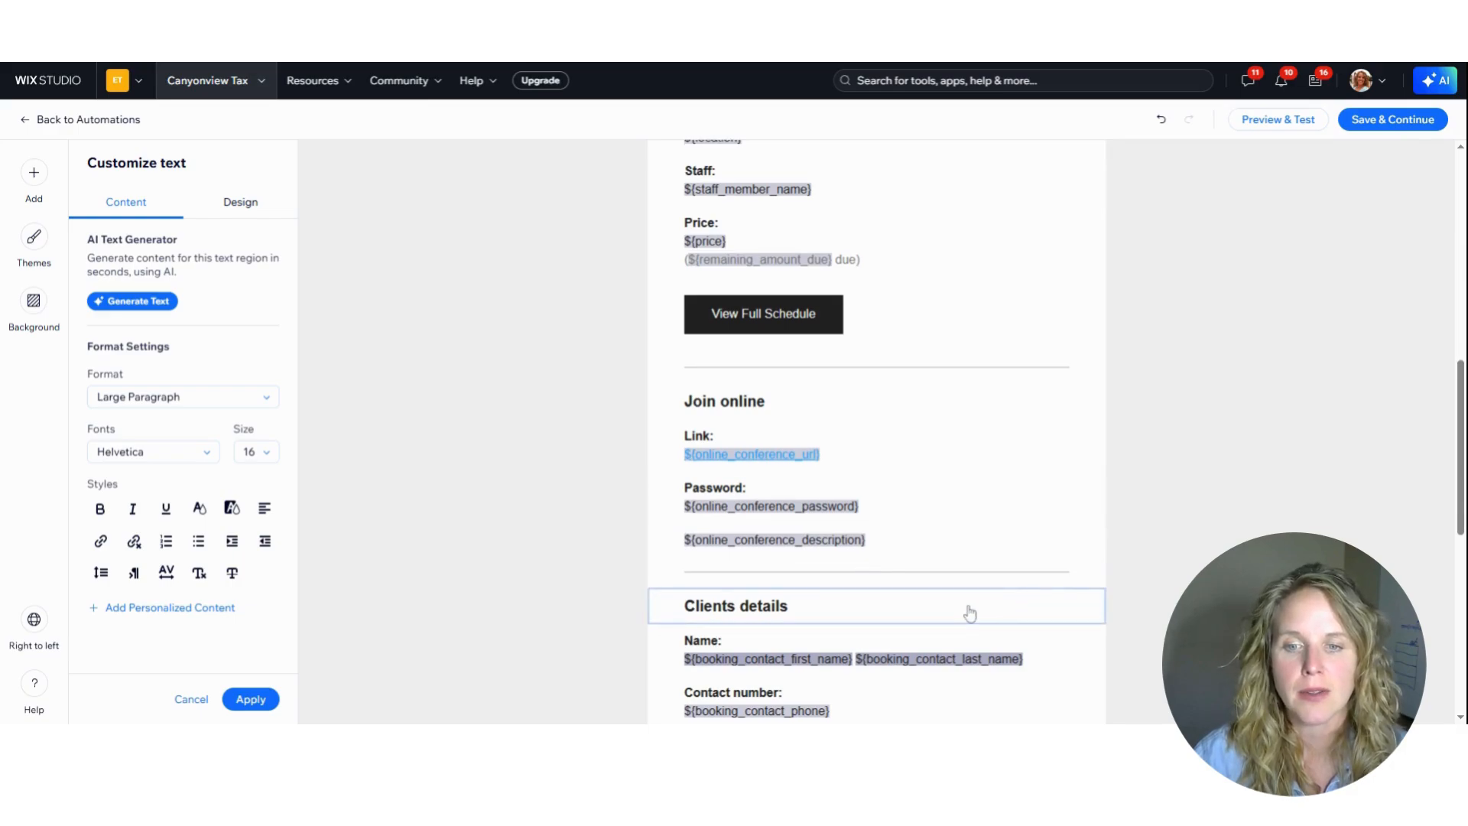
scroll(966, 606, down, 3)
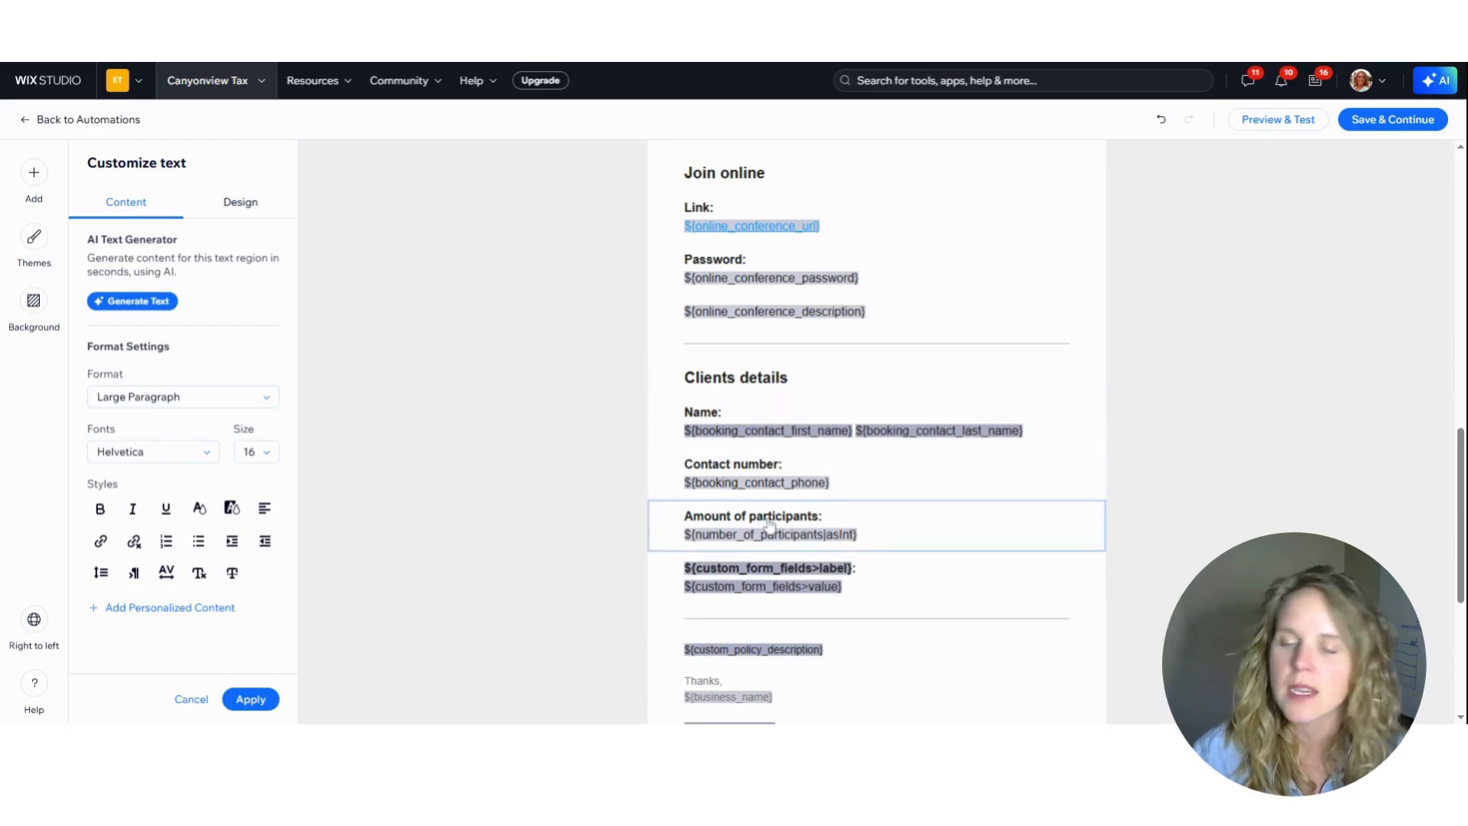
scroll(770, 523, down, 3)
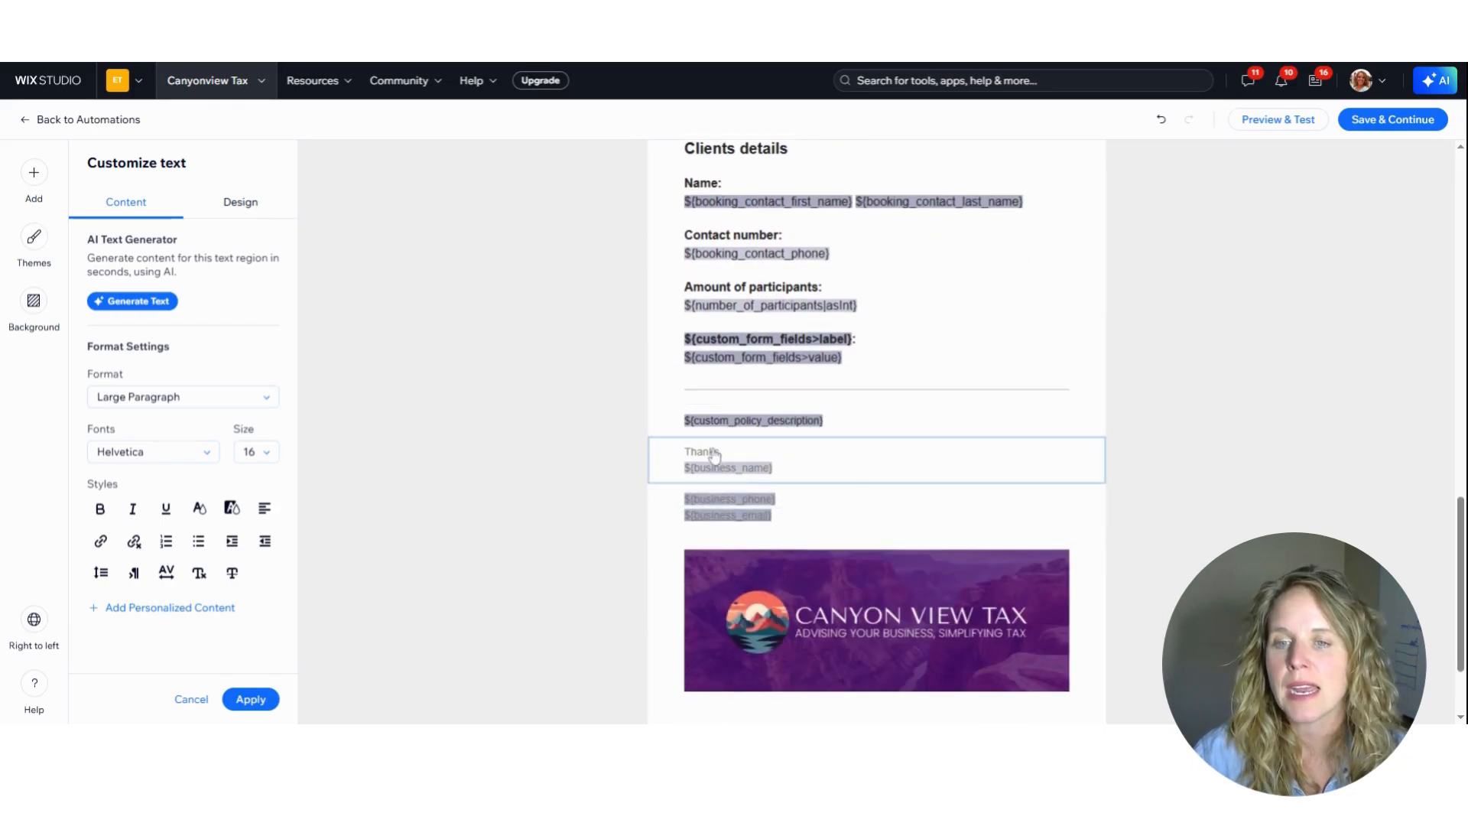
click(837, 465)
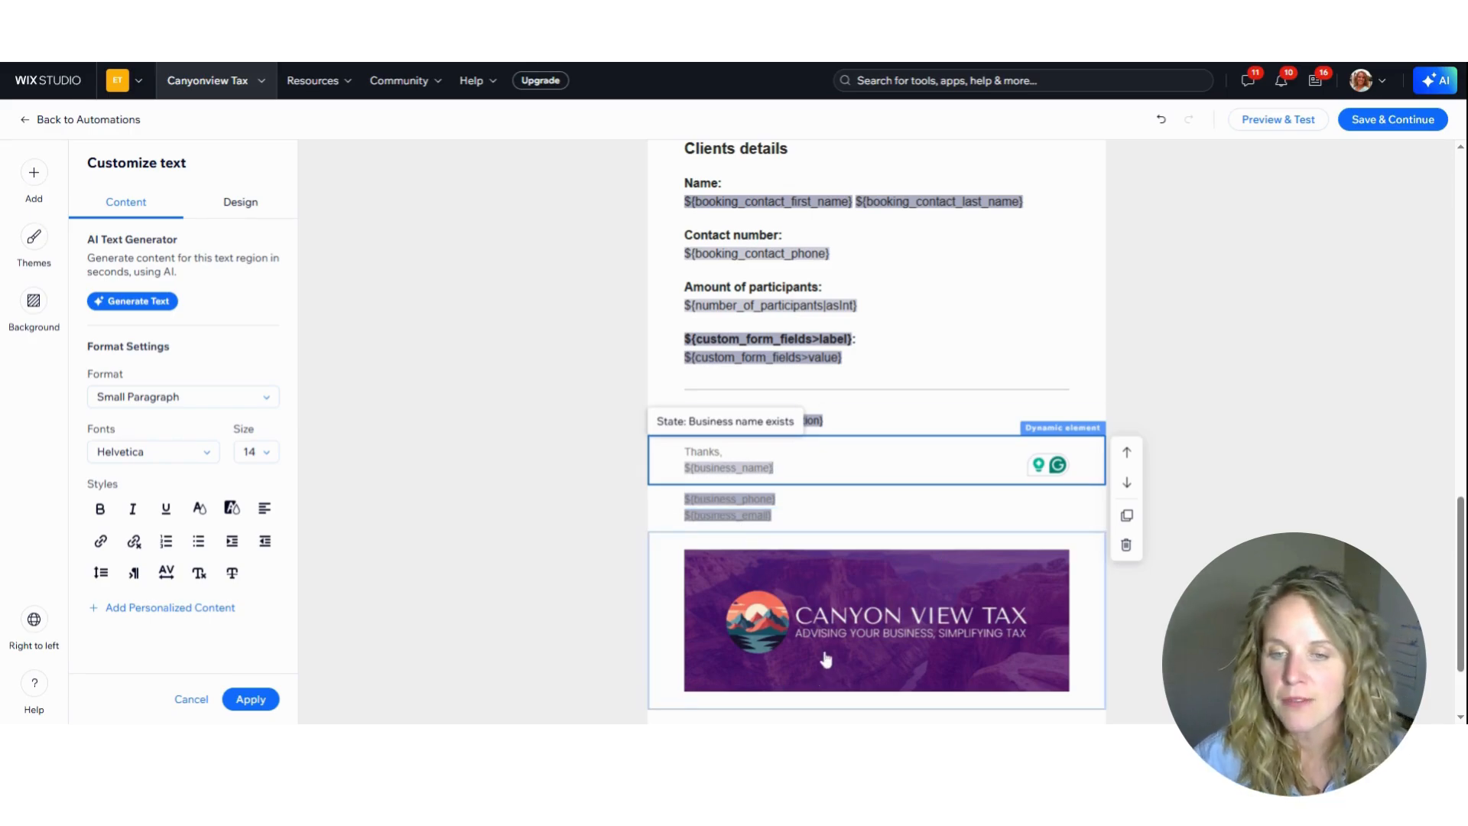
scroll(829, 654, down, 3)
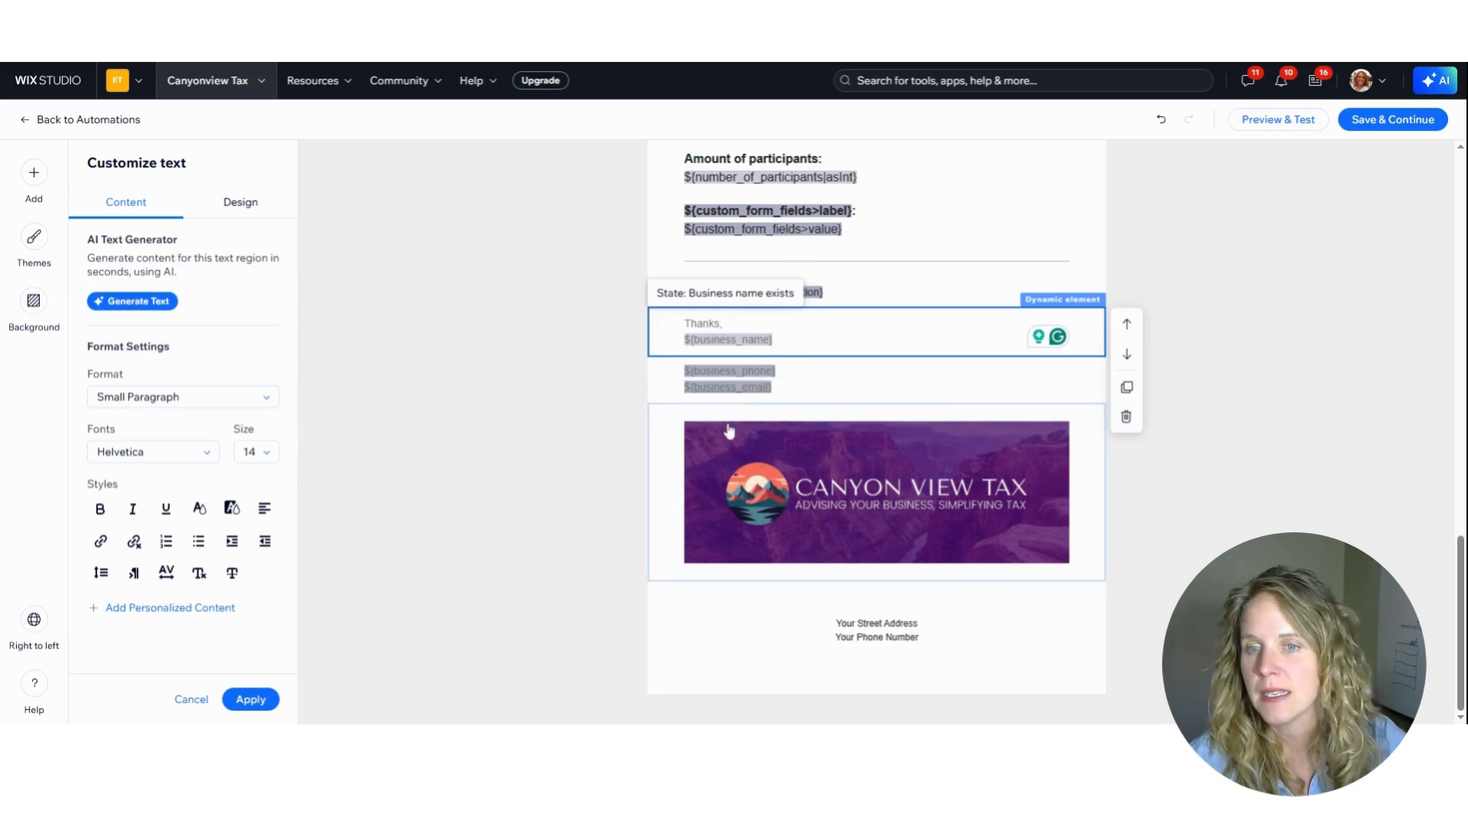
click(671, 470)
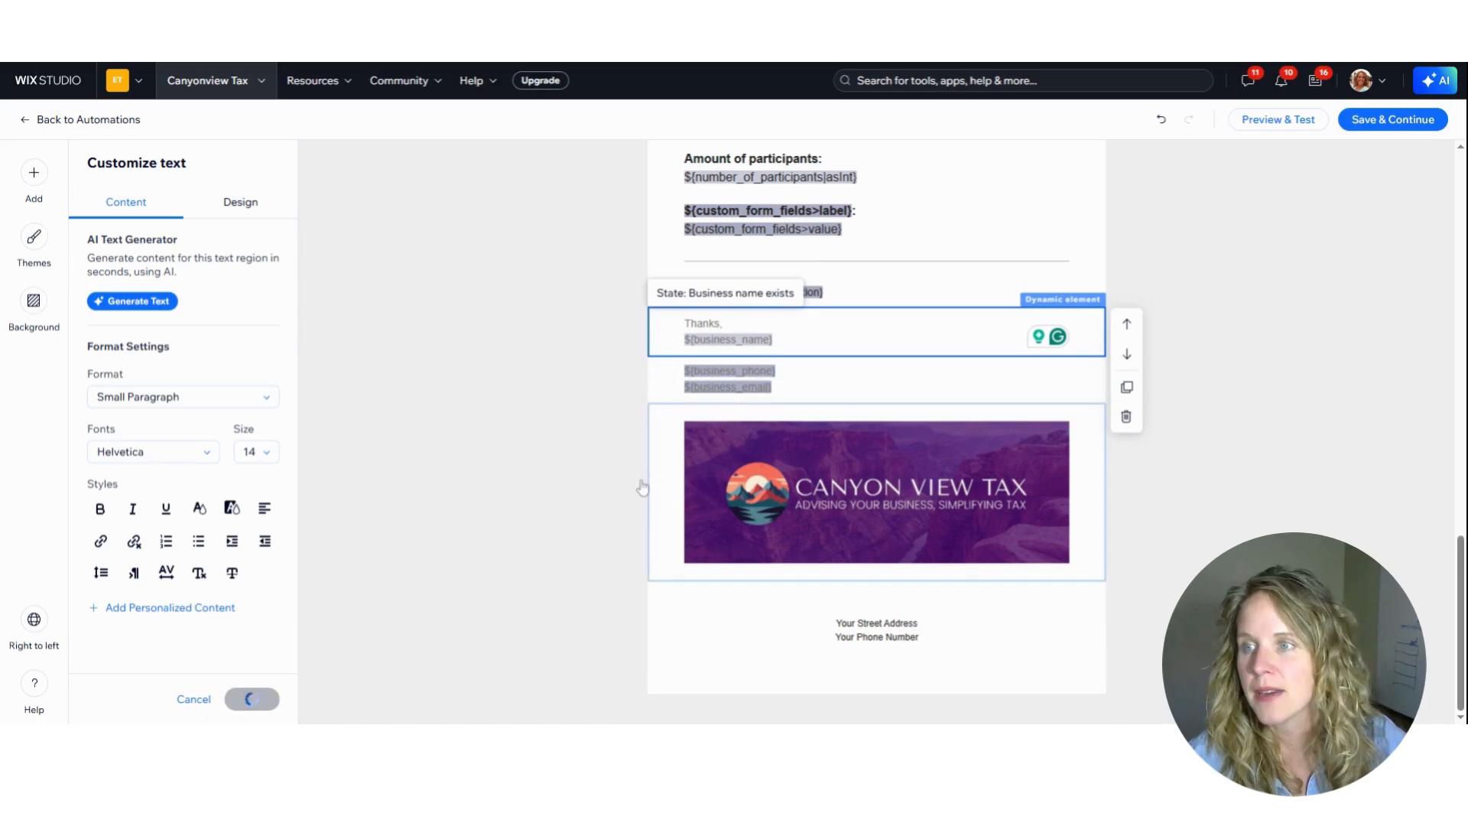
Try out a divider moved down to just above the Canyon View Tax banner image, and delete it
click(31, 176)
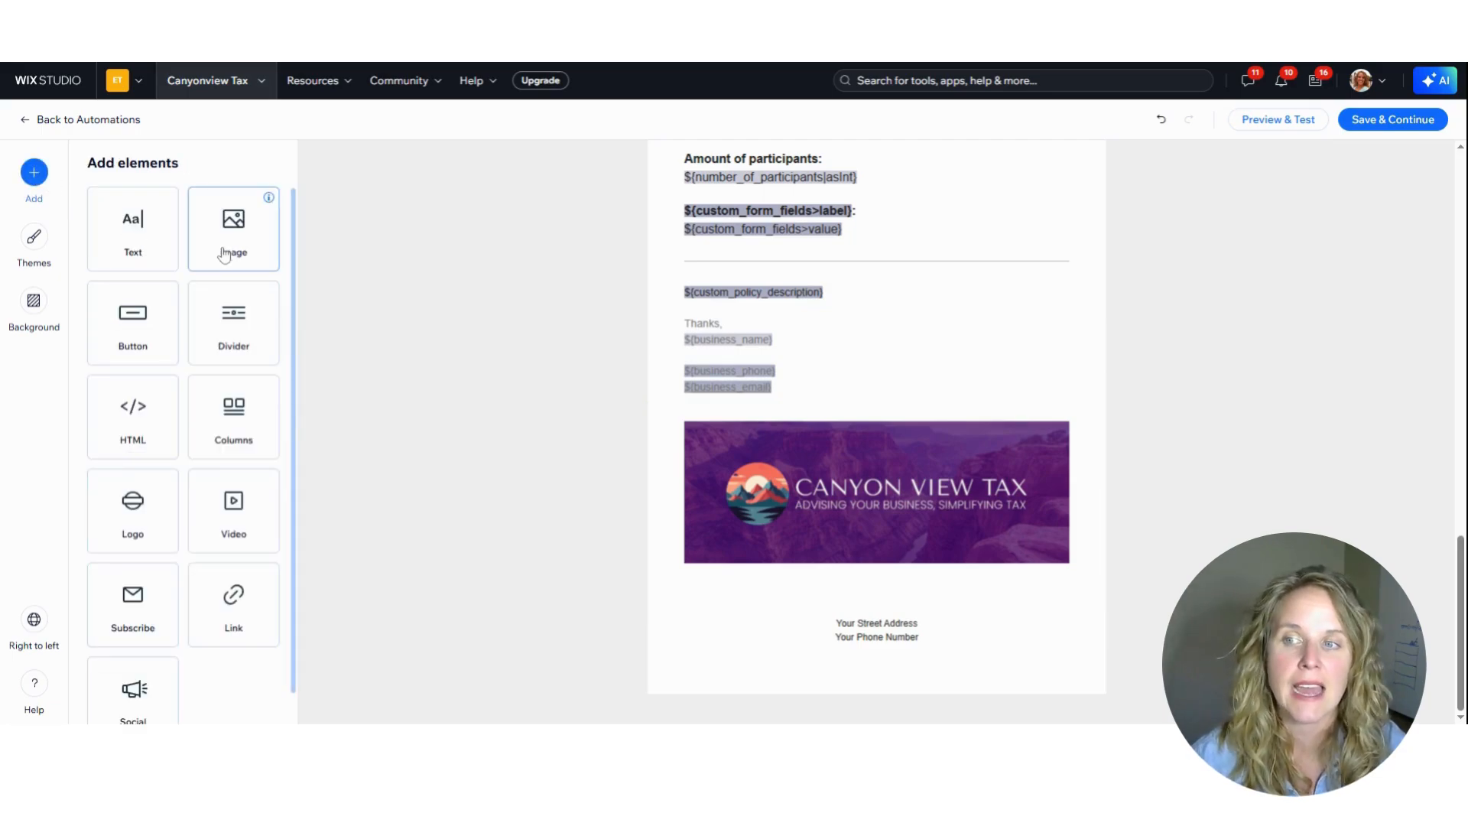
click(223, 336)
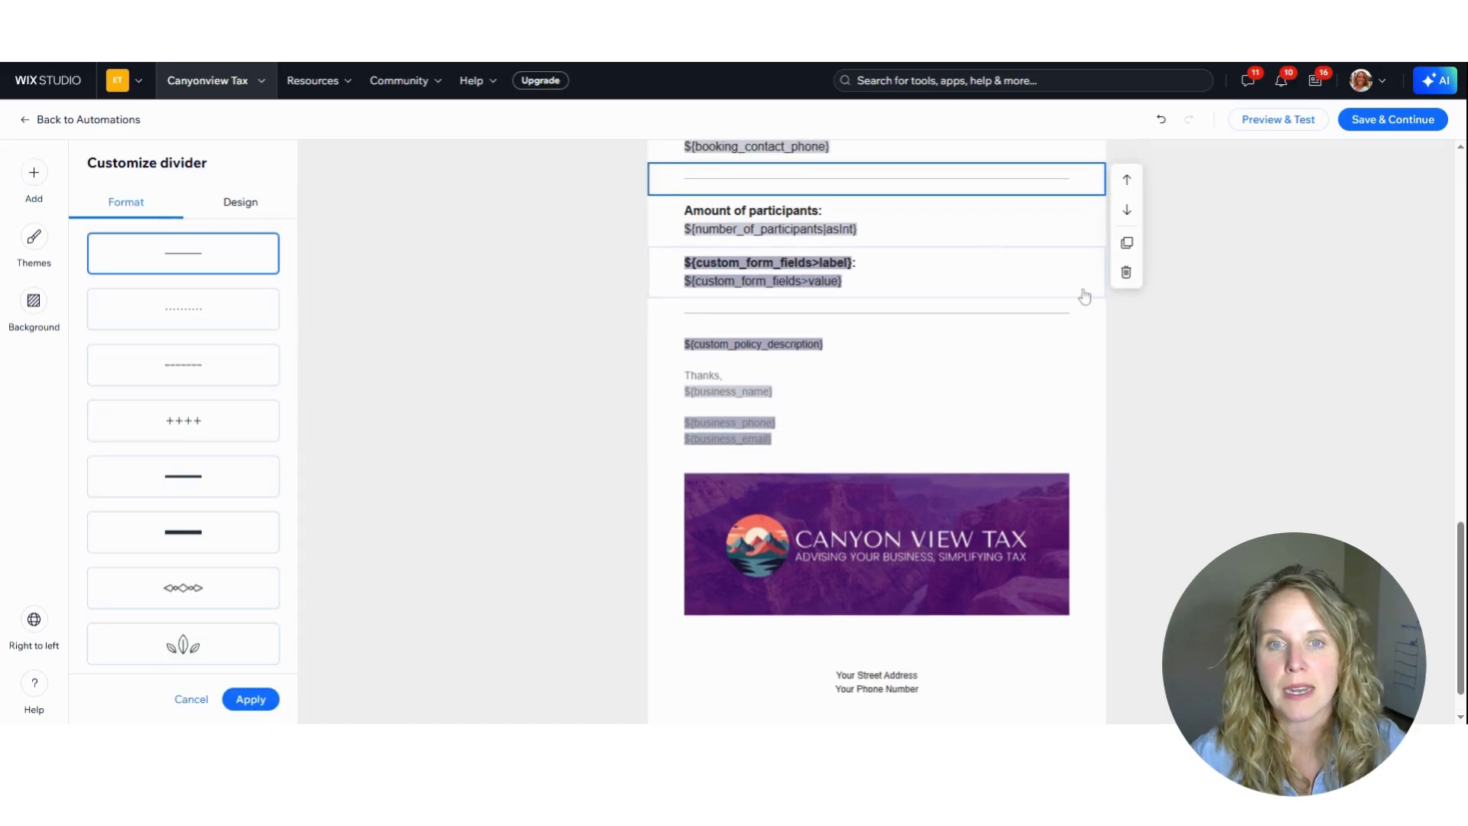
click(1127, 209)
click(1131, 264)
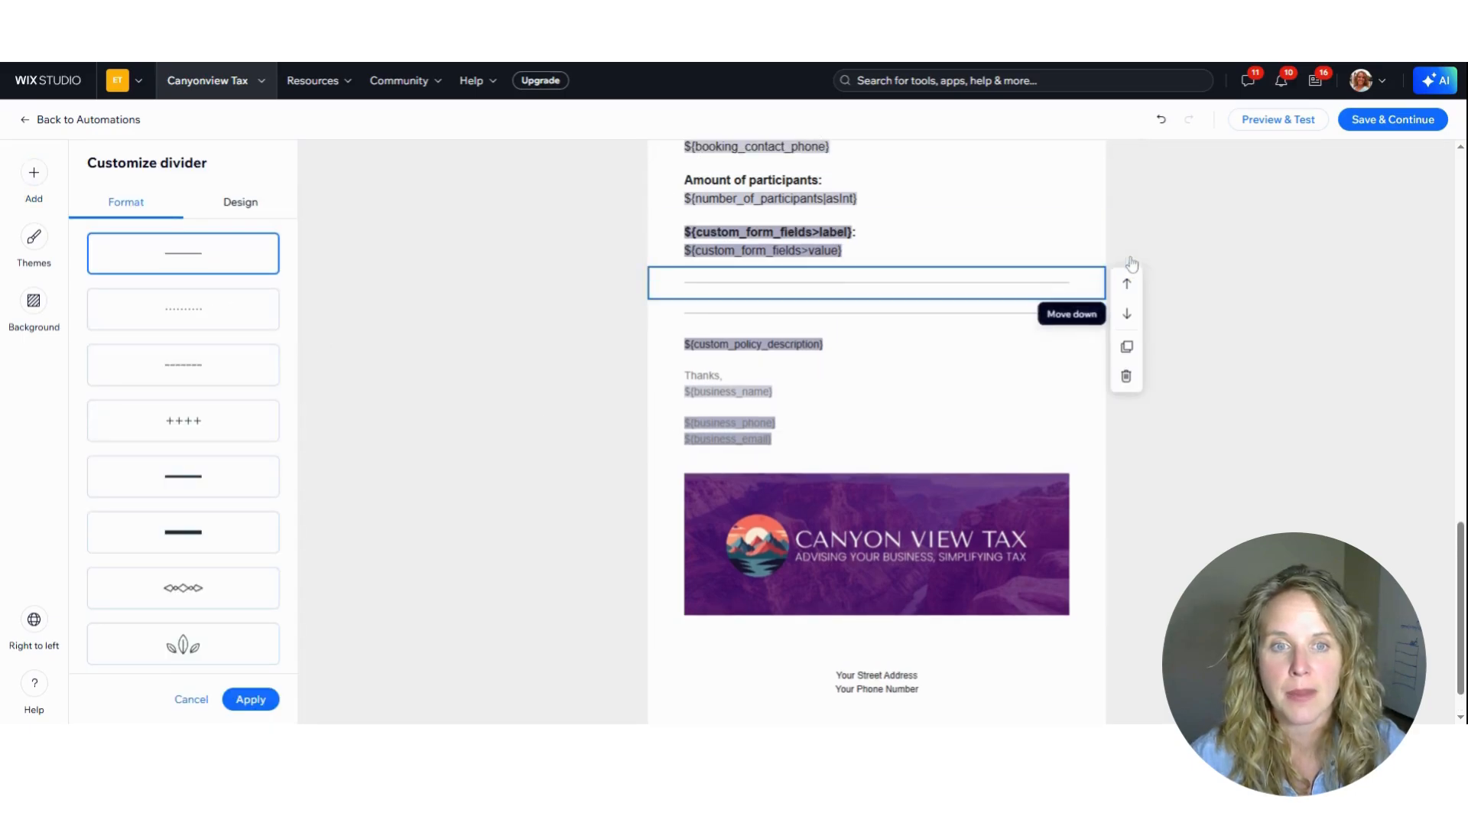
click(1127, 311)
click(1128, 345)
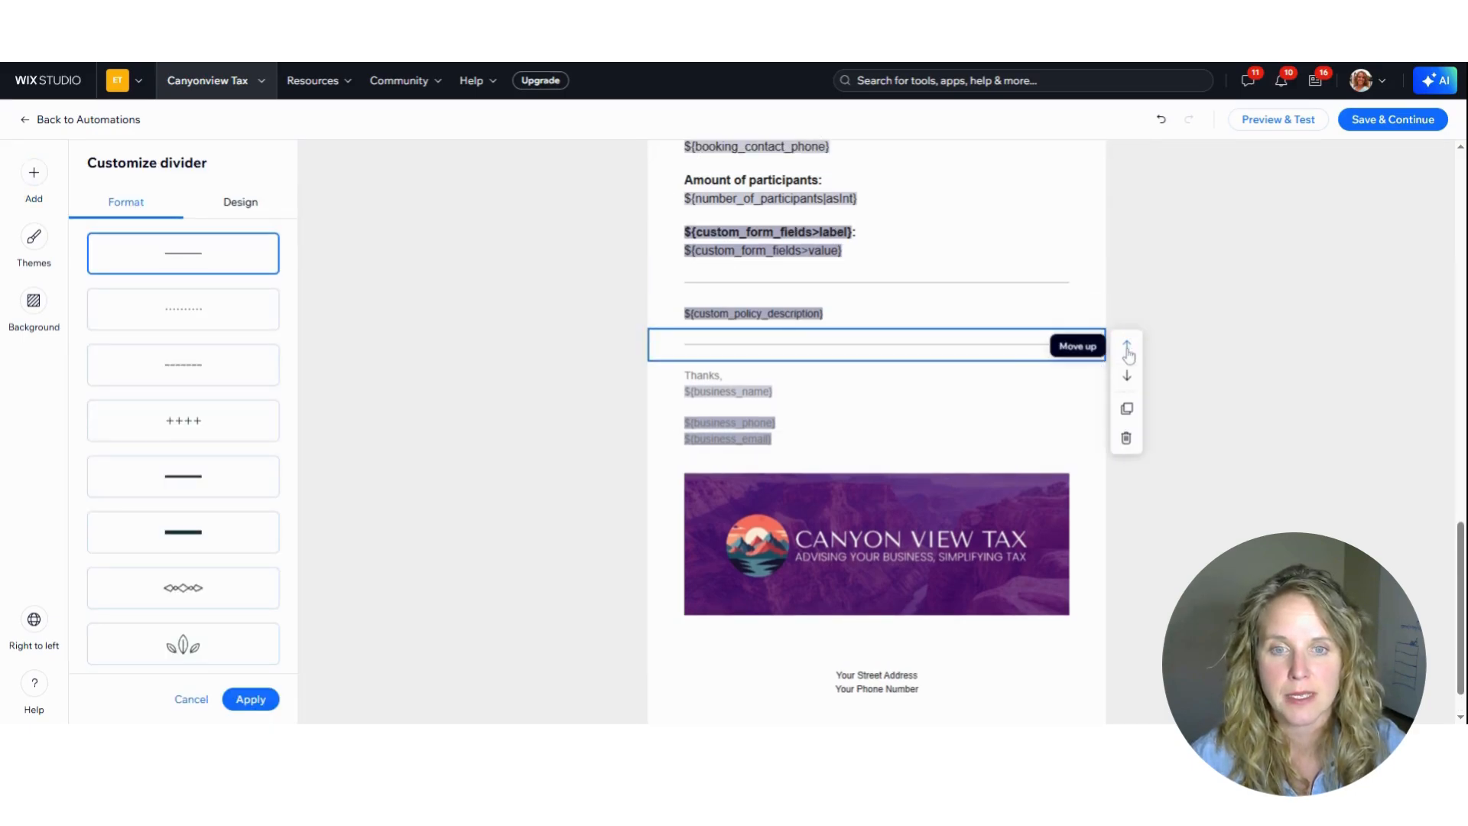
click(1127, 375)
click(1128, 422)
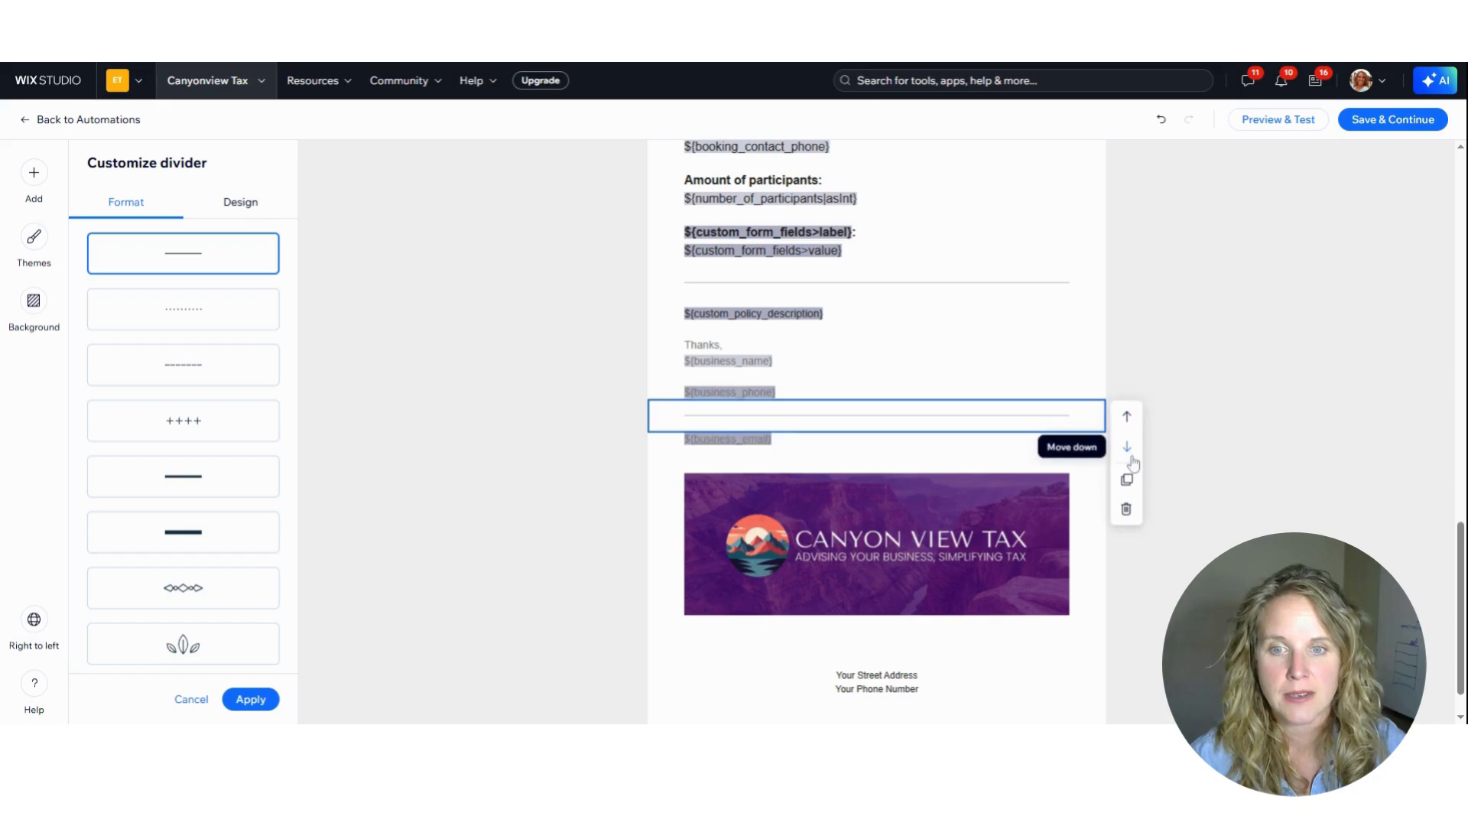
click(1129, 453)
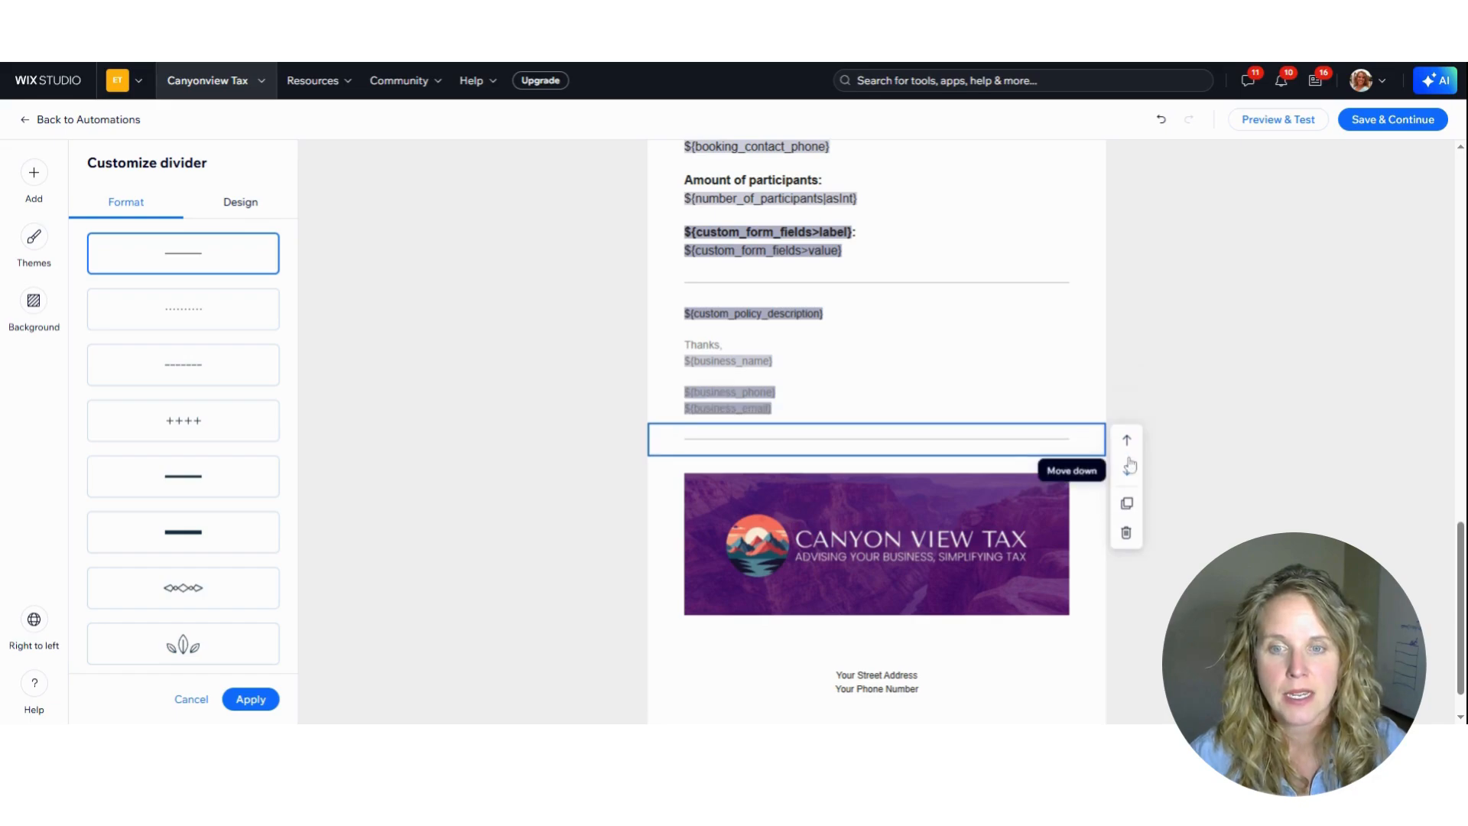
click(1127, 535)
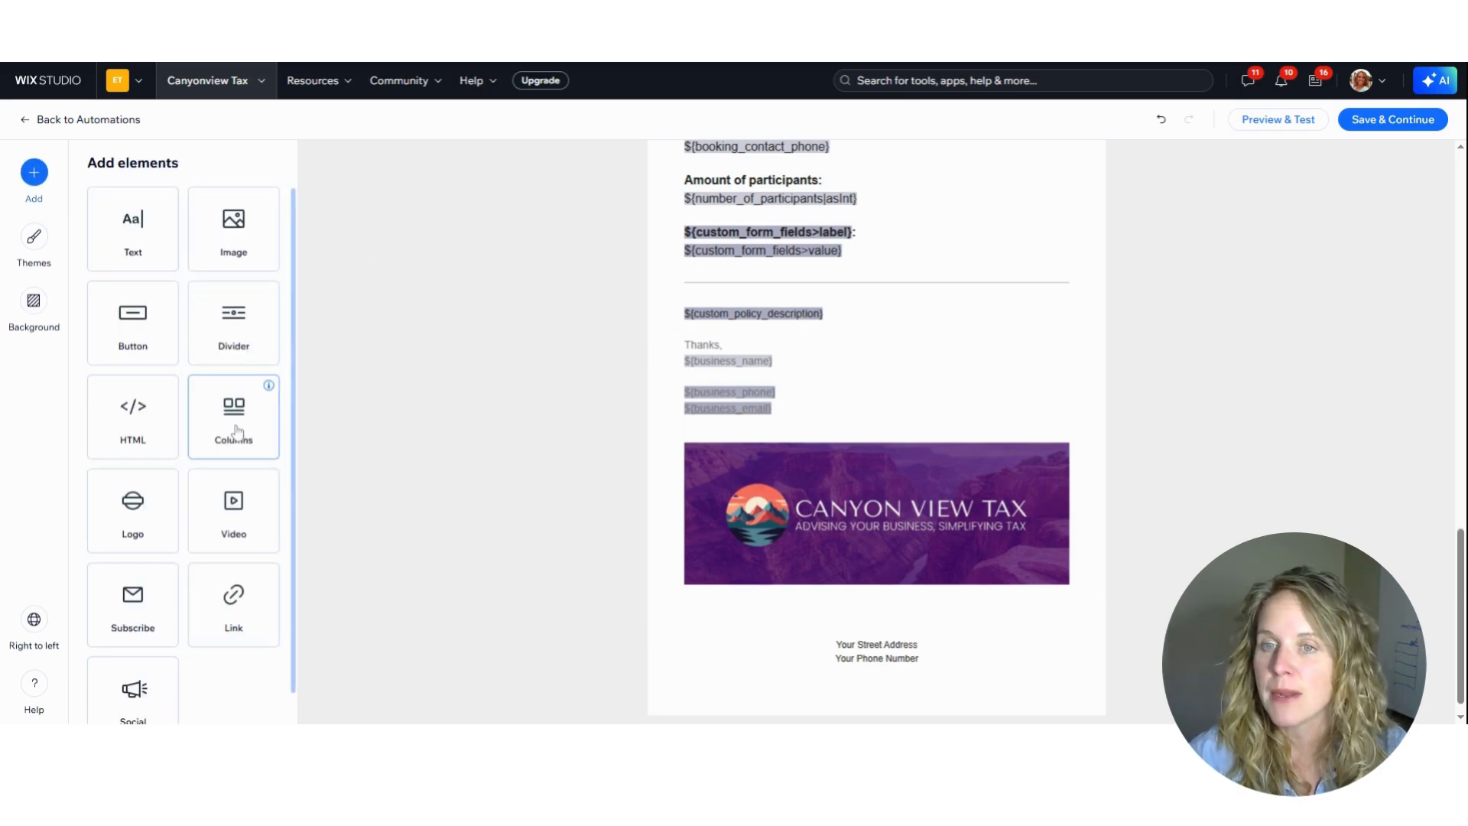
Try out a two-column block with several preset image-and-text layouts, and delete it from the email
click(697, 632)
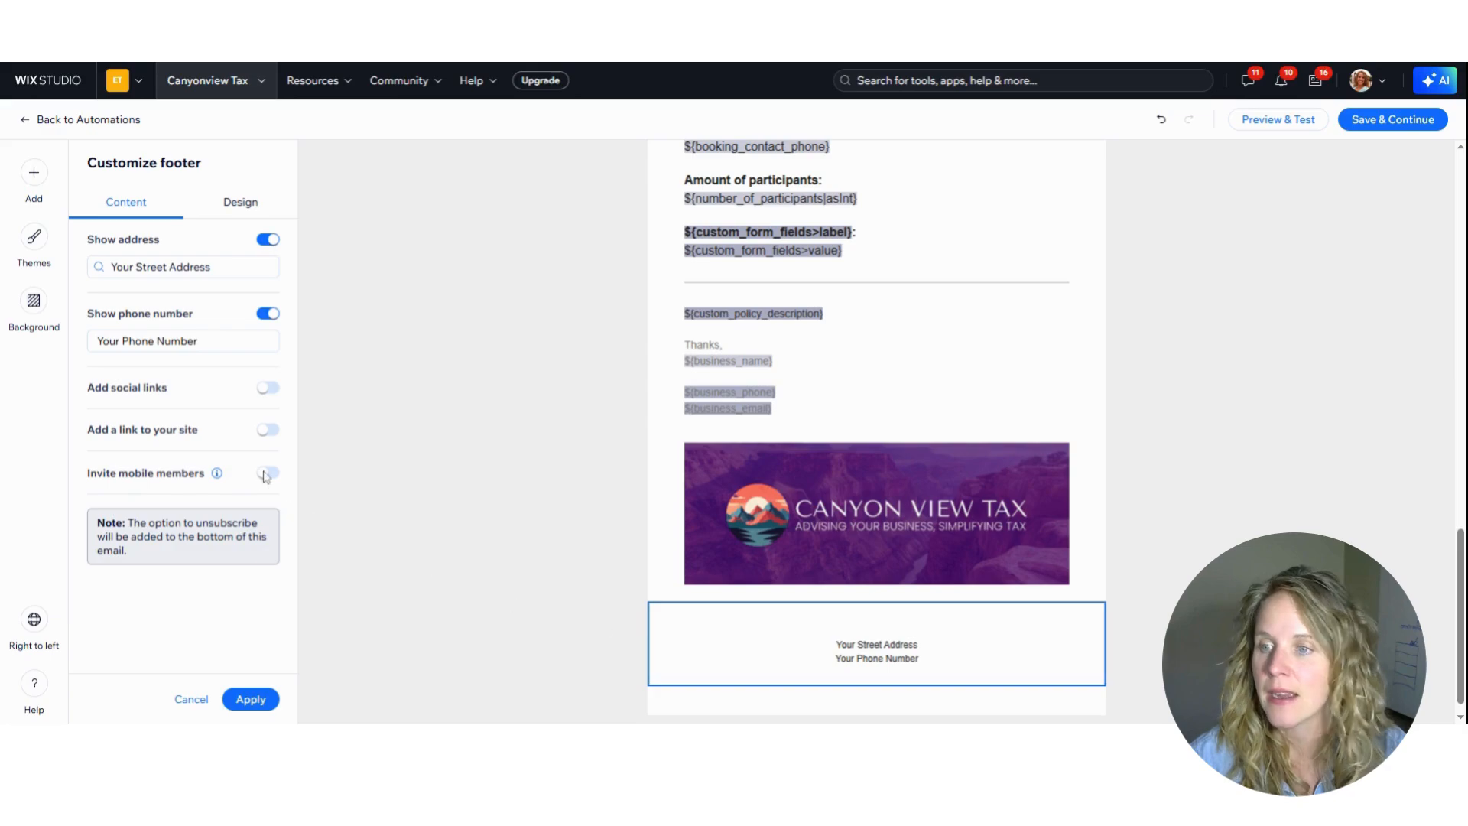
click(34, 174)
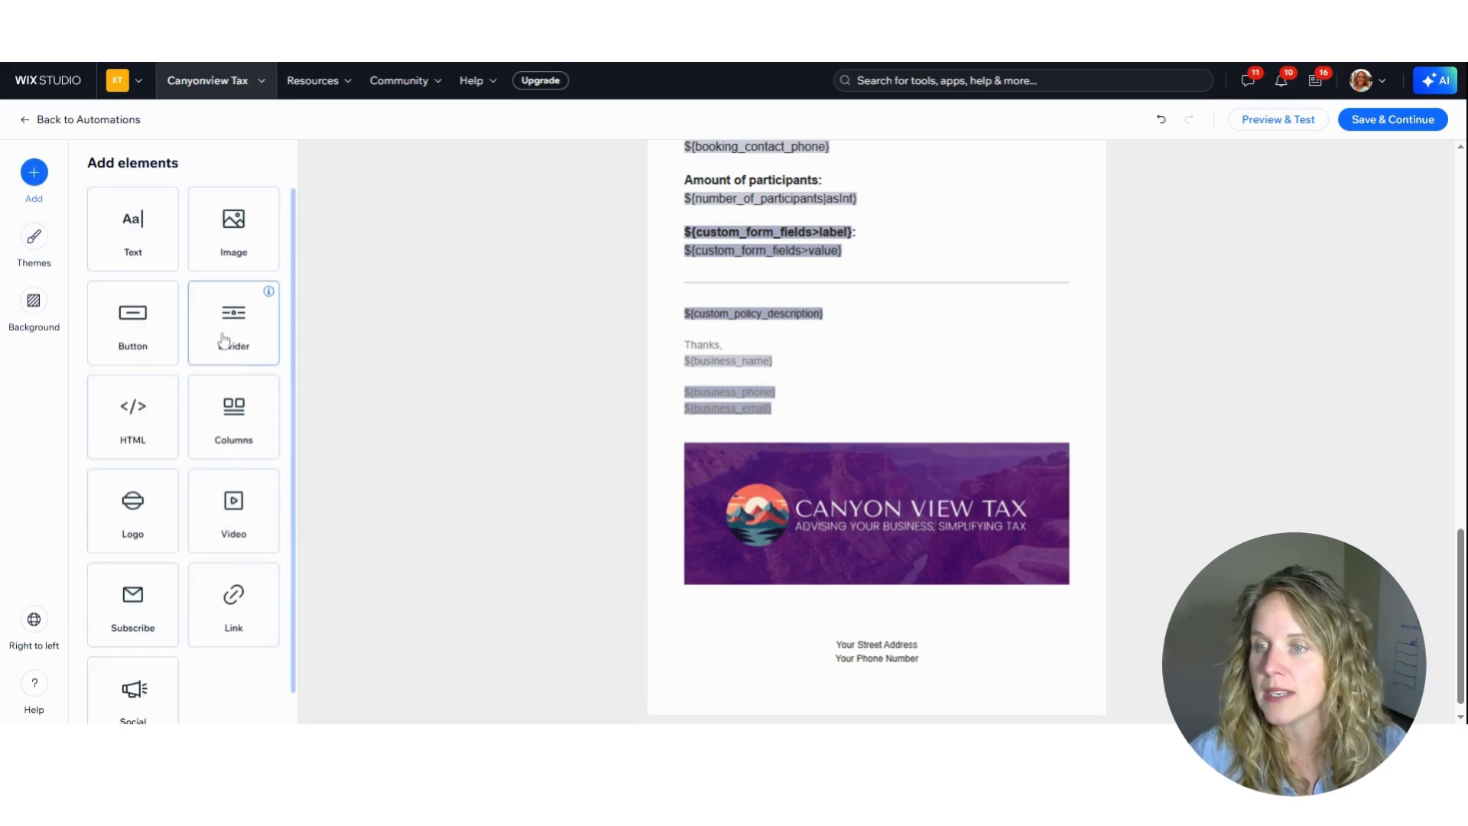
click(245, 430)
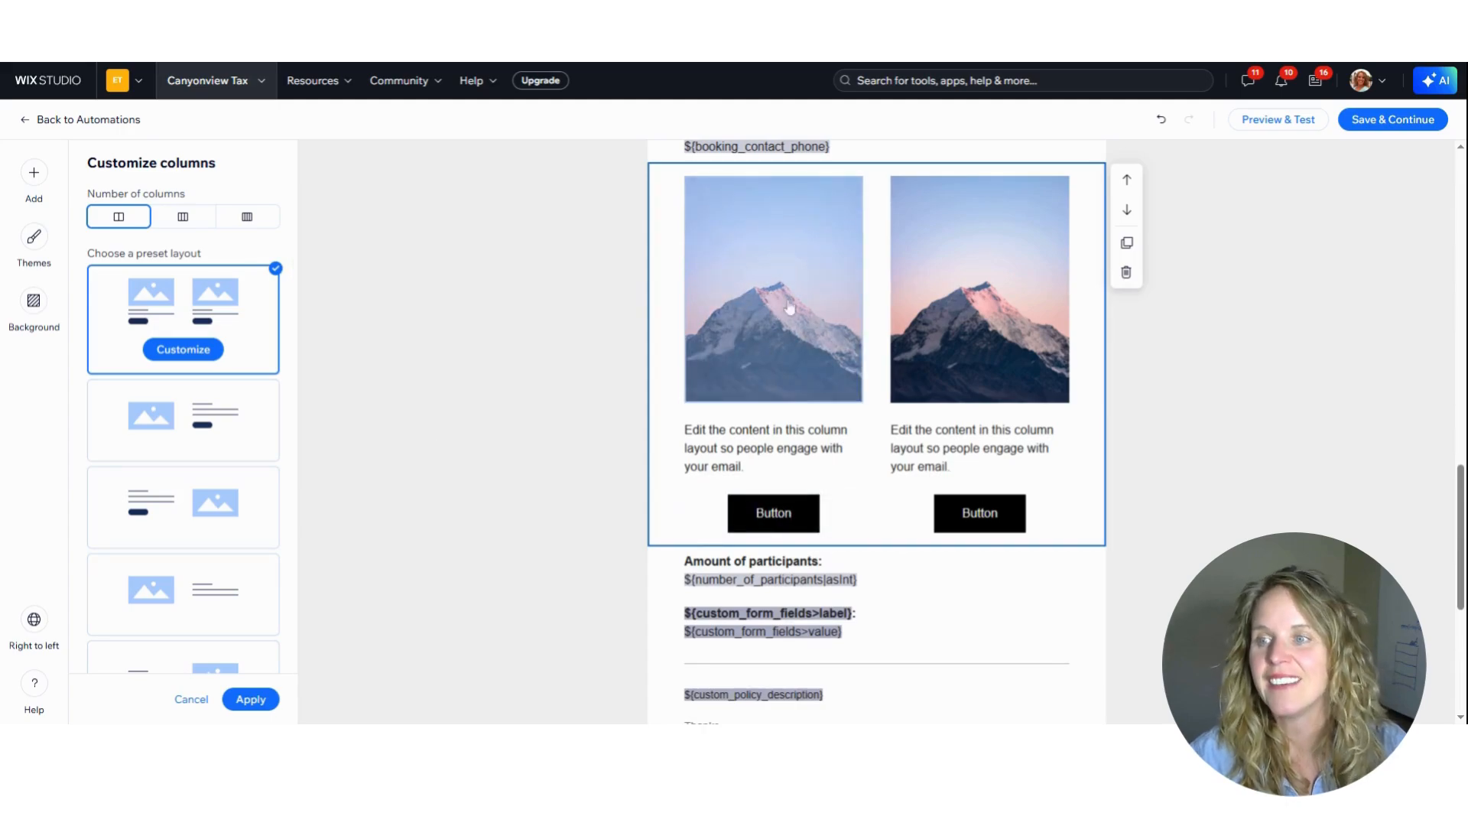
click(190, 414)
click(170, 533)
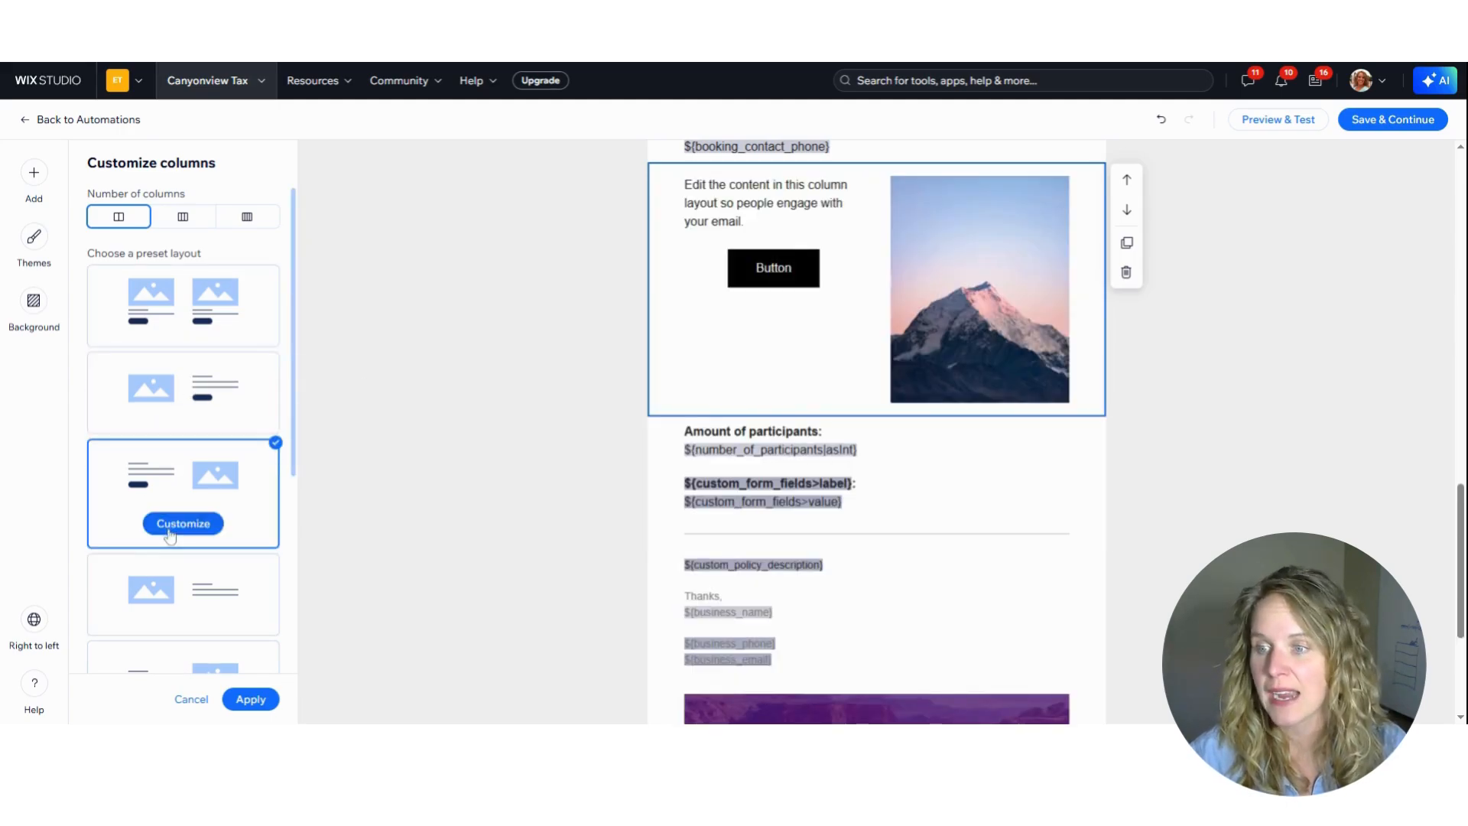
click(191, 592)
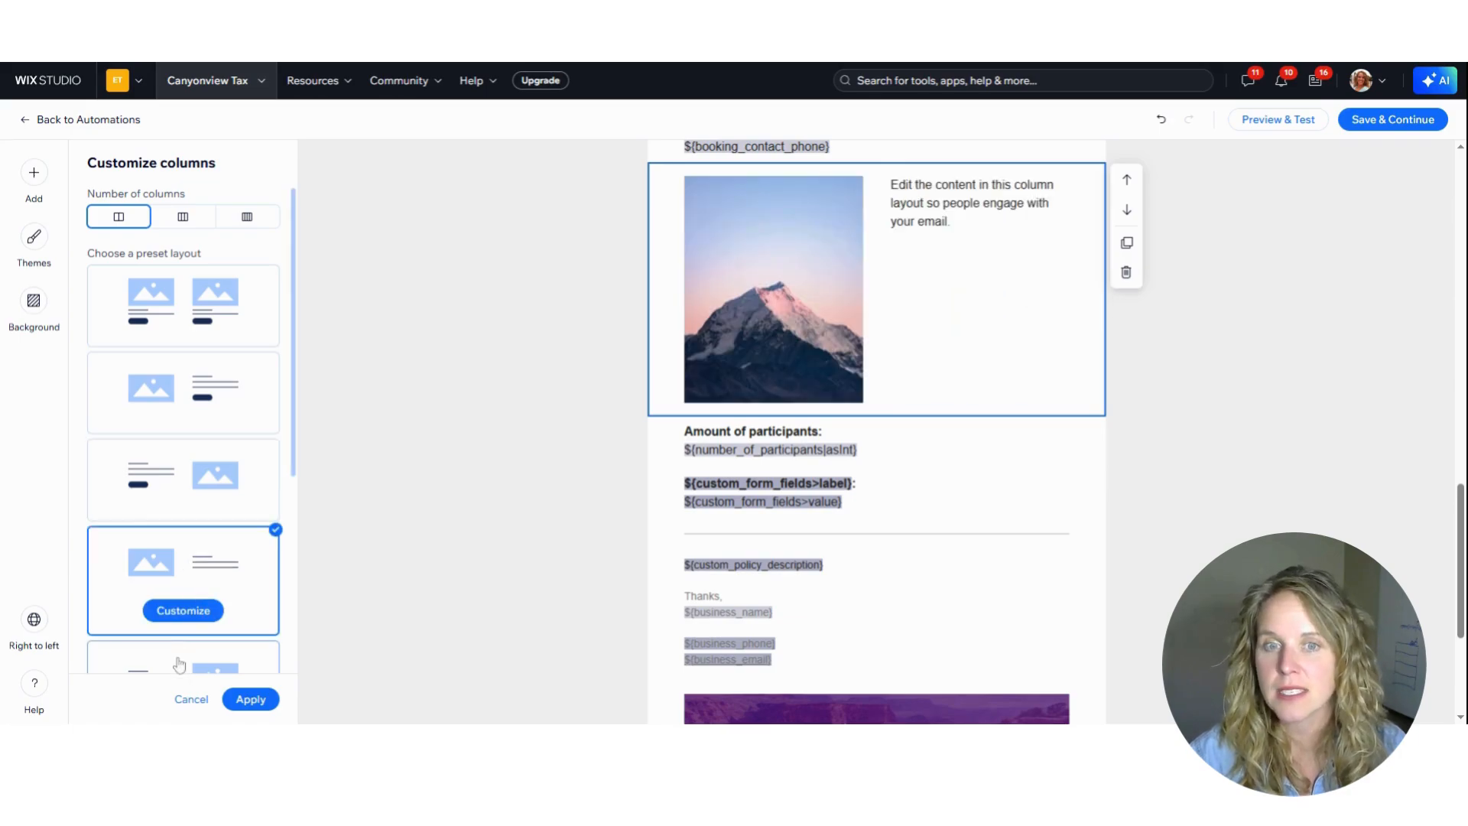
click(179, 665)
click(1126, 272)
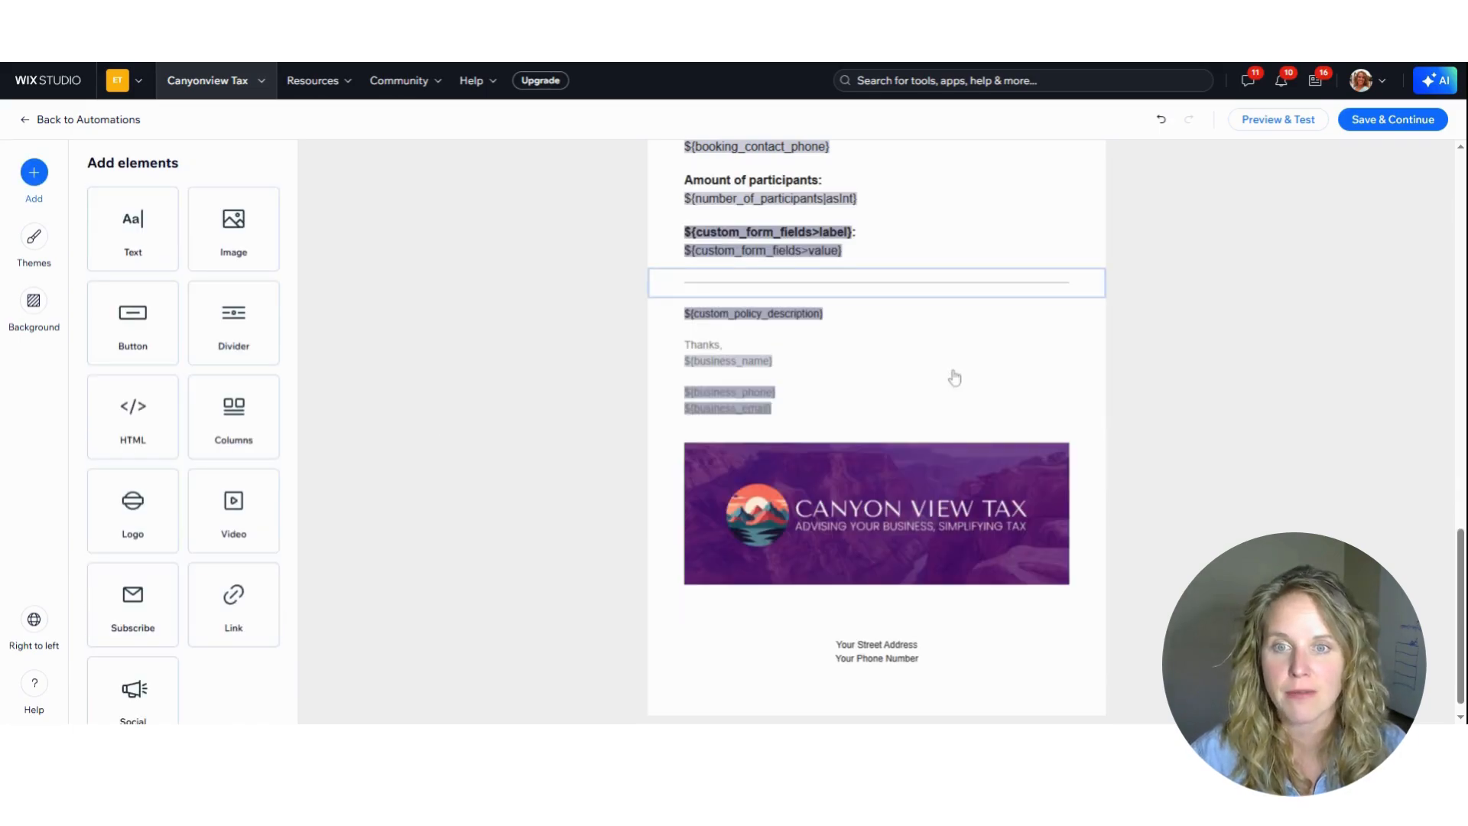
Try out the social links and the website link in the email footer, and turn both off again
click(856, 650)
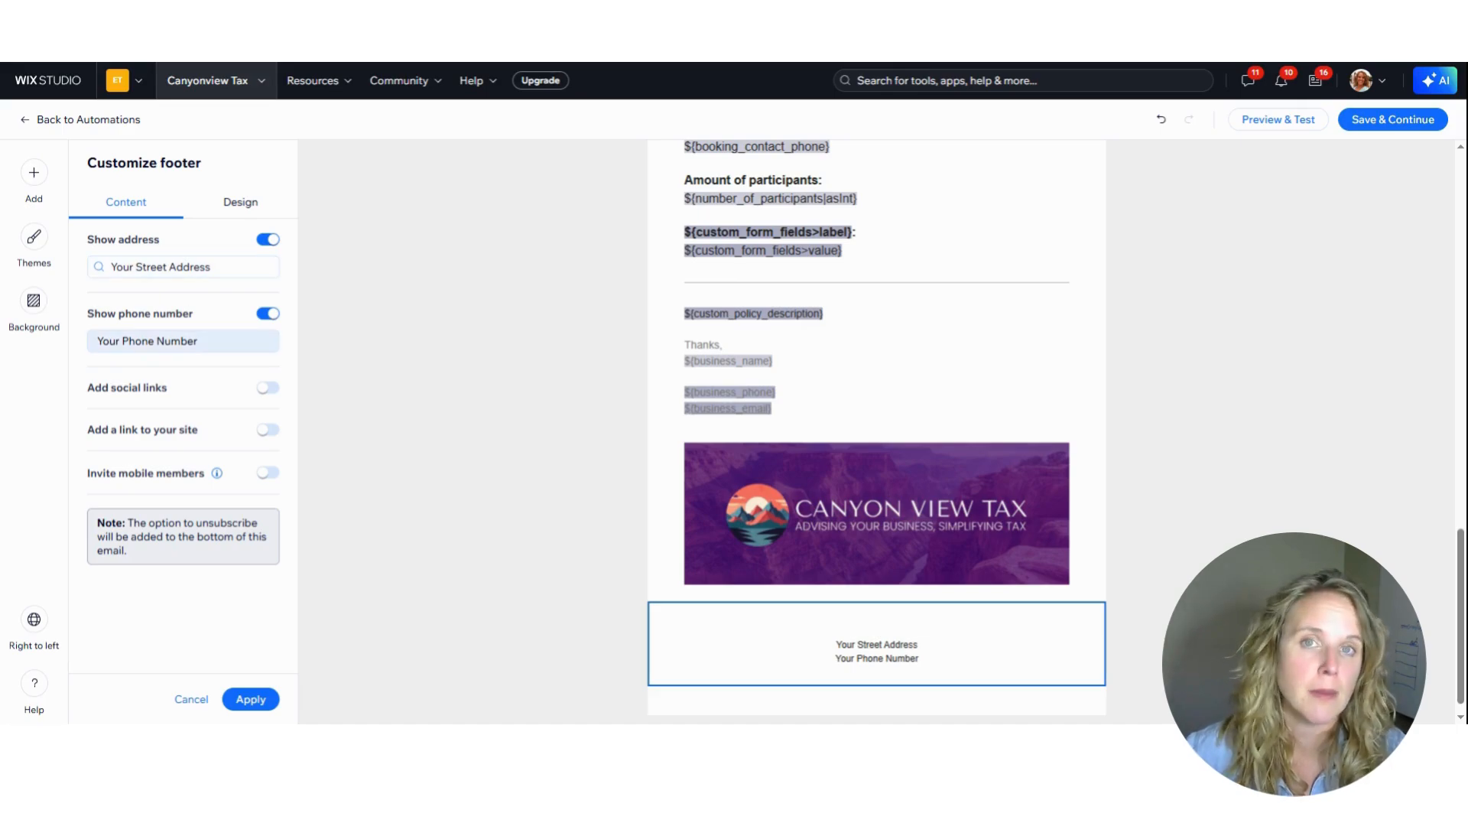
click(268, 388)
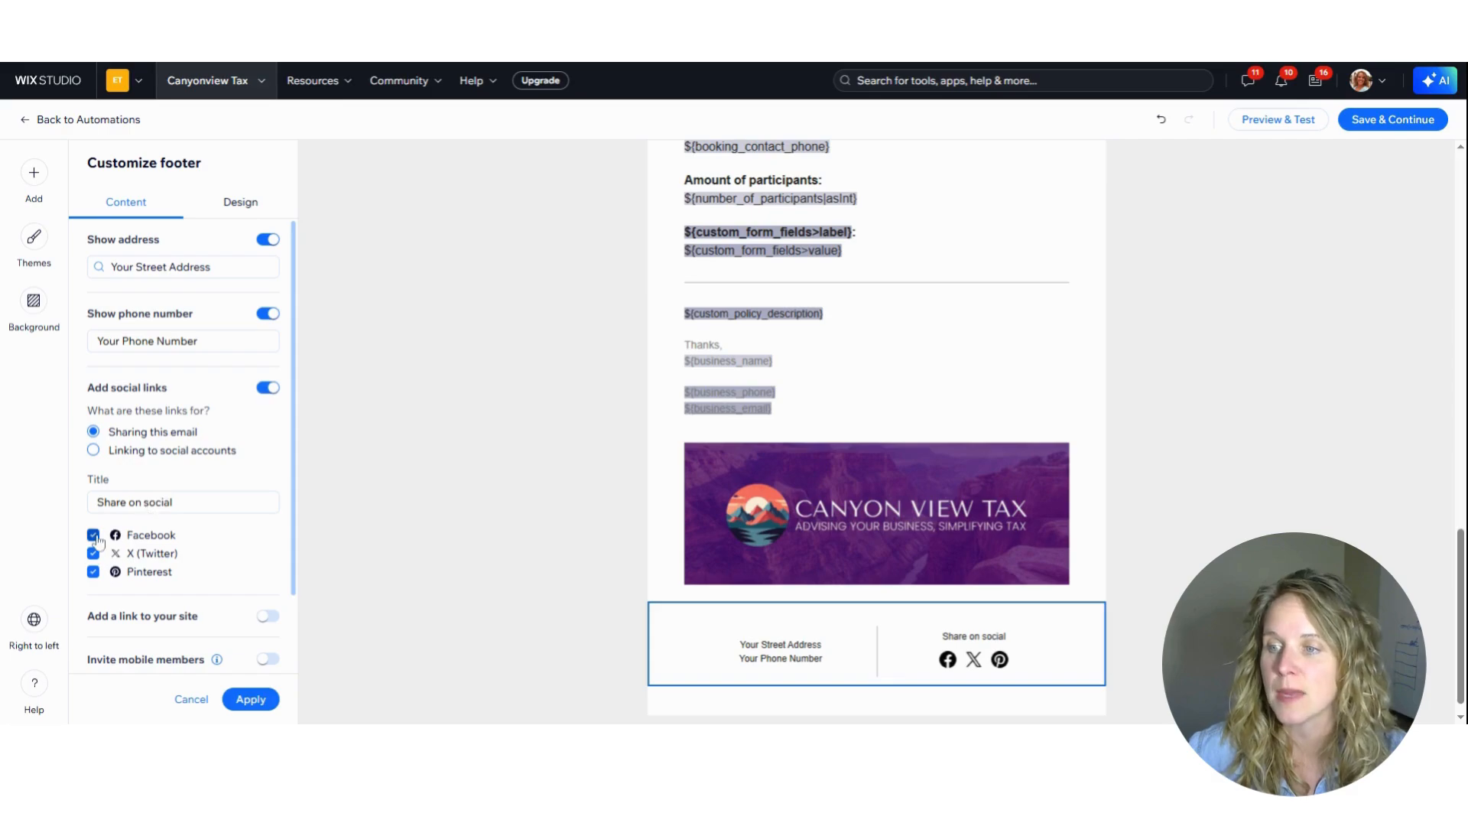
scroll(92, 562, down, 1)
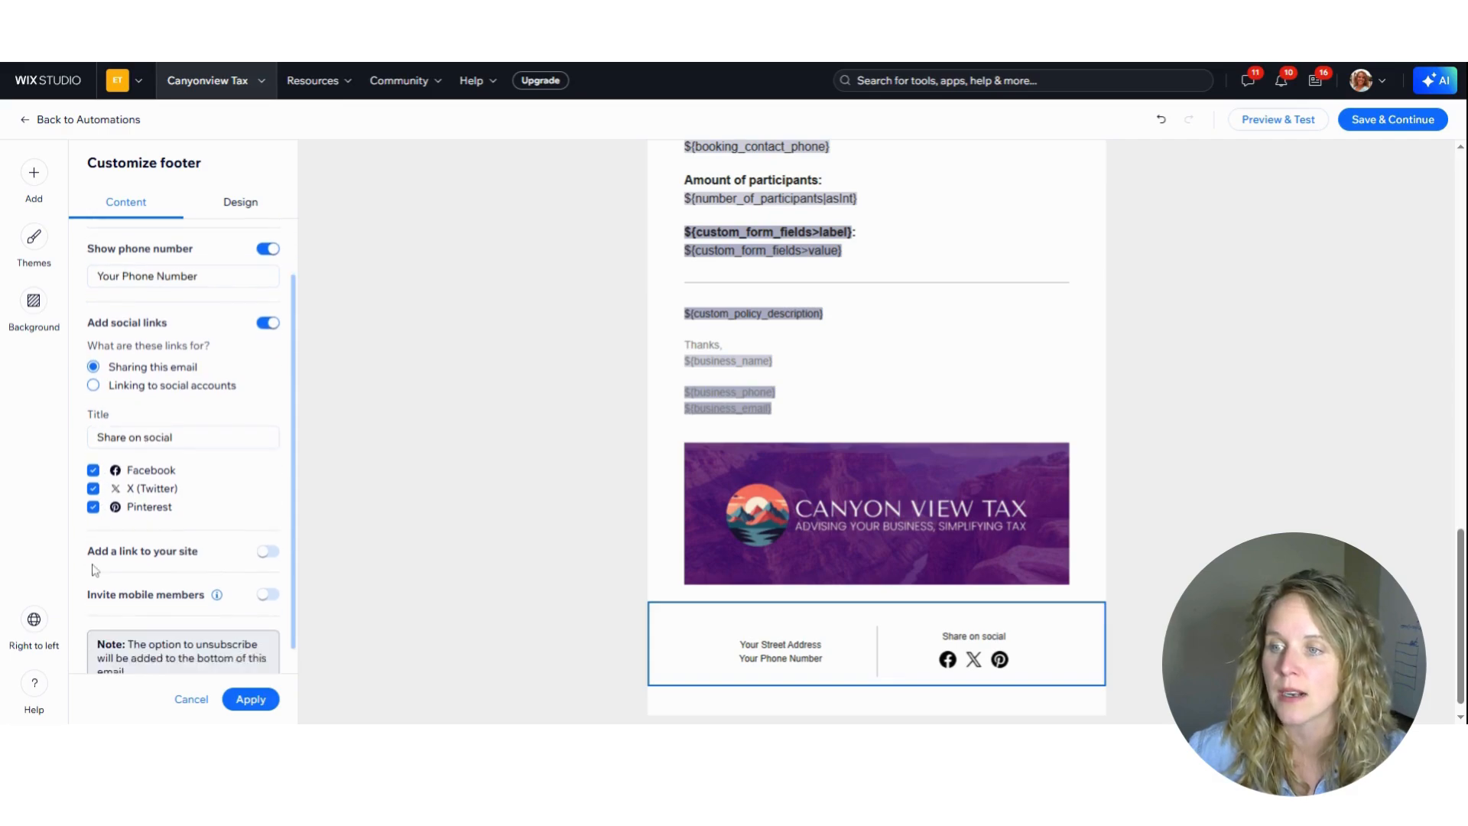
click(268, 524)
scroll(260, 575, down, 1)
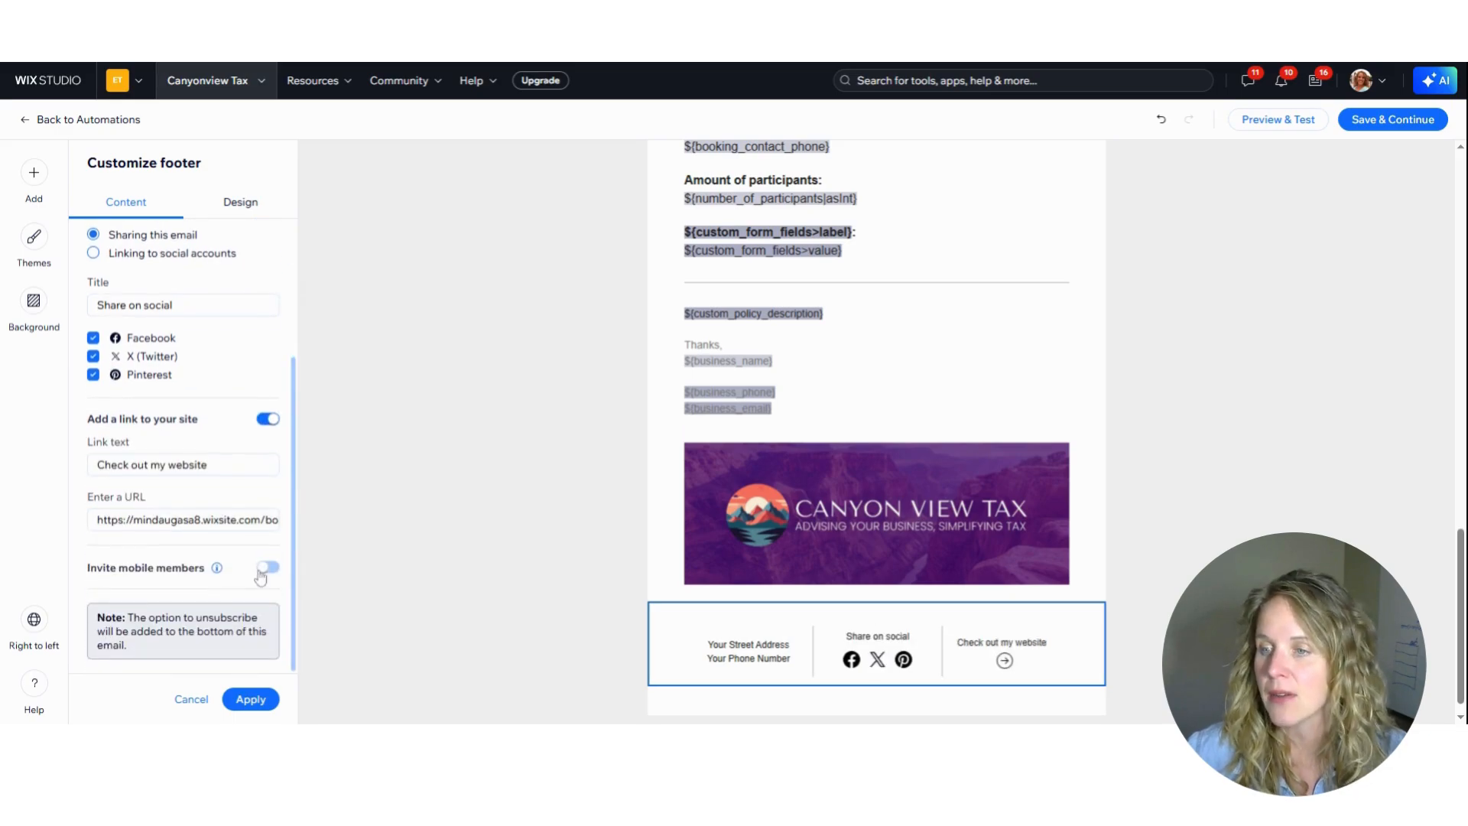
click(268, 418)
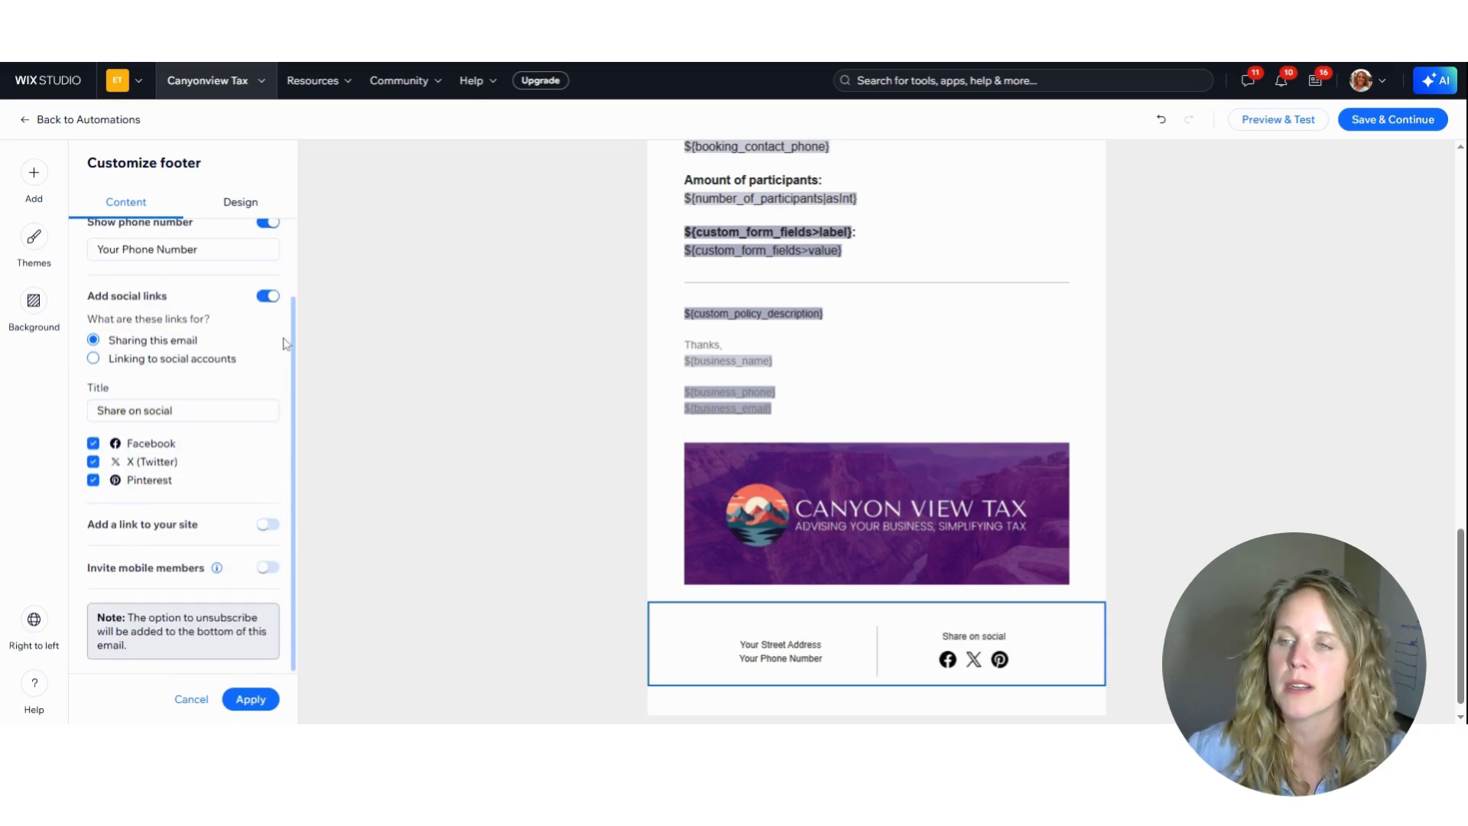
click(267, 297)
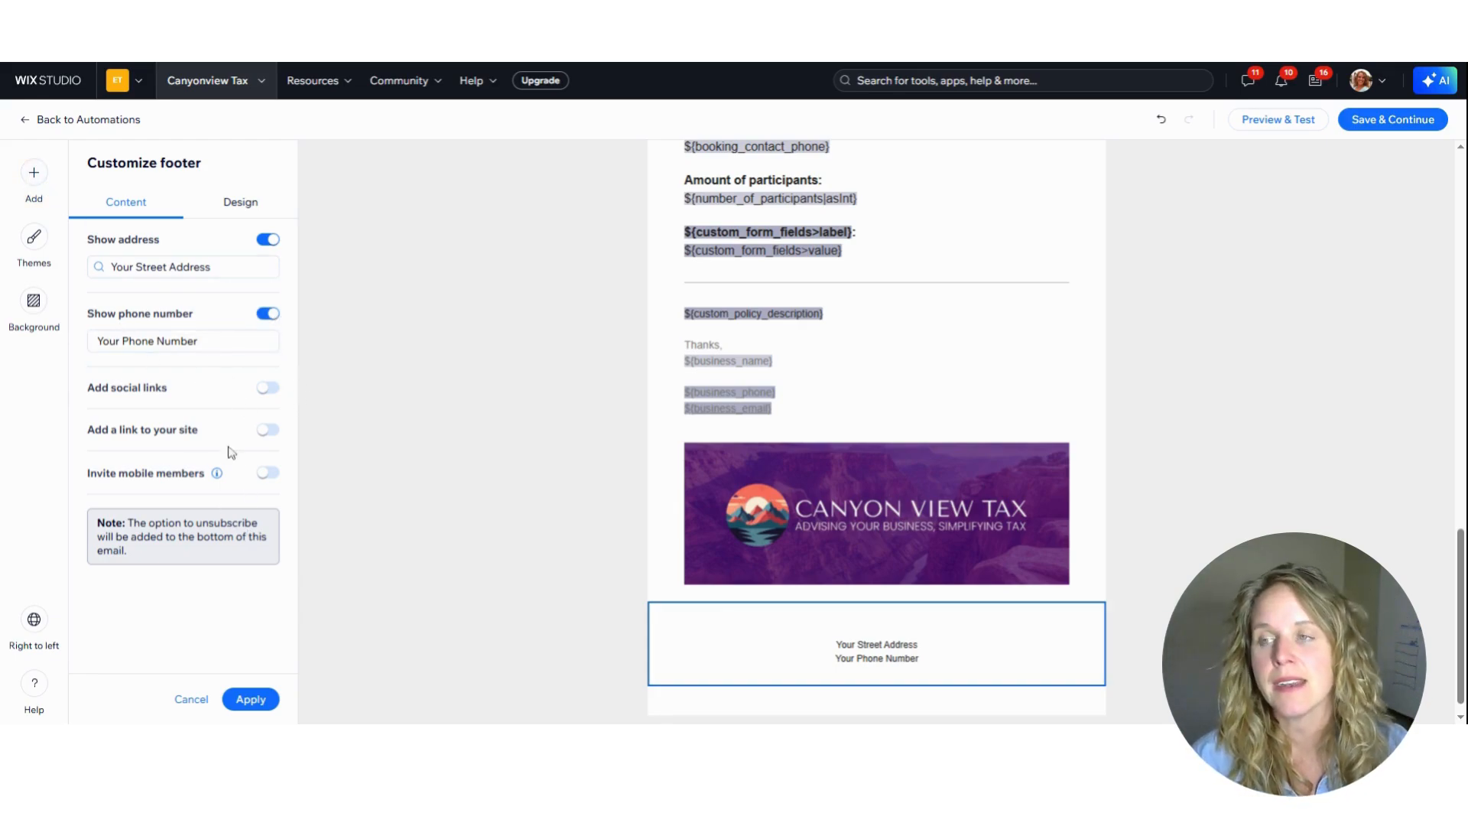
Try out a logo element above the email's header image, and delete it
click(33, 172)
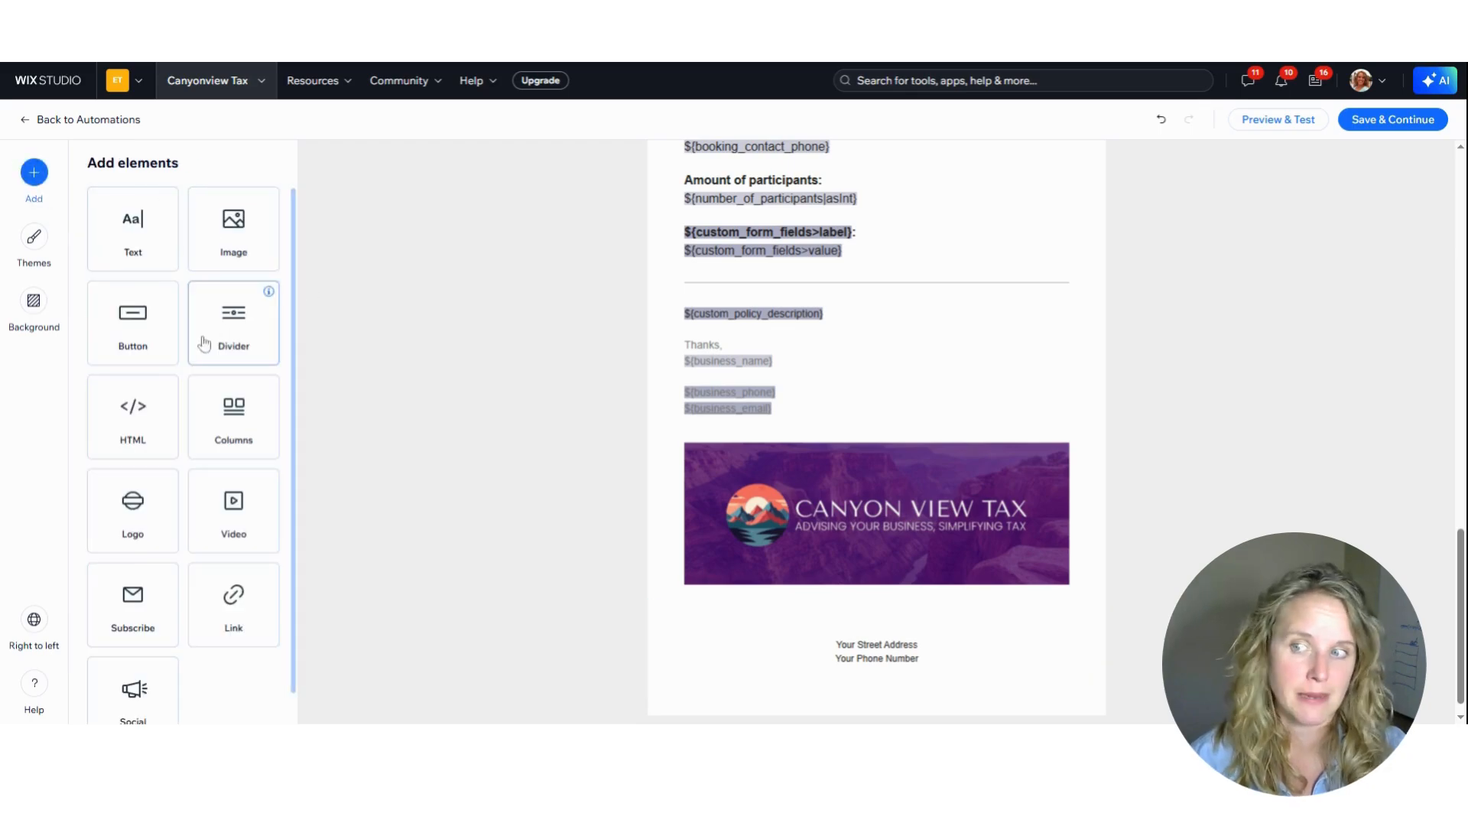
scroll(145, 298, down, 1)
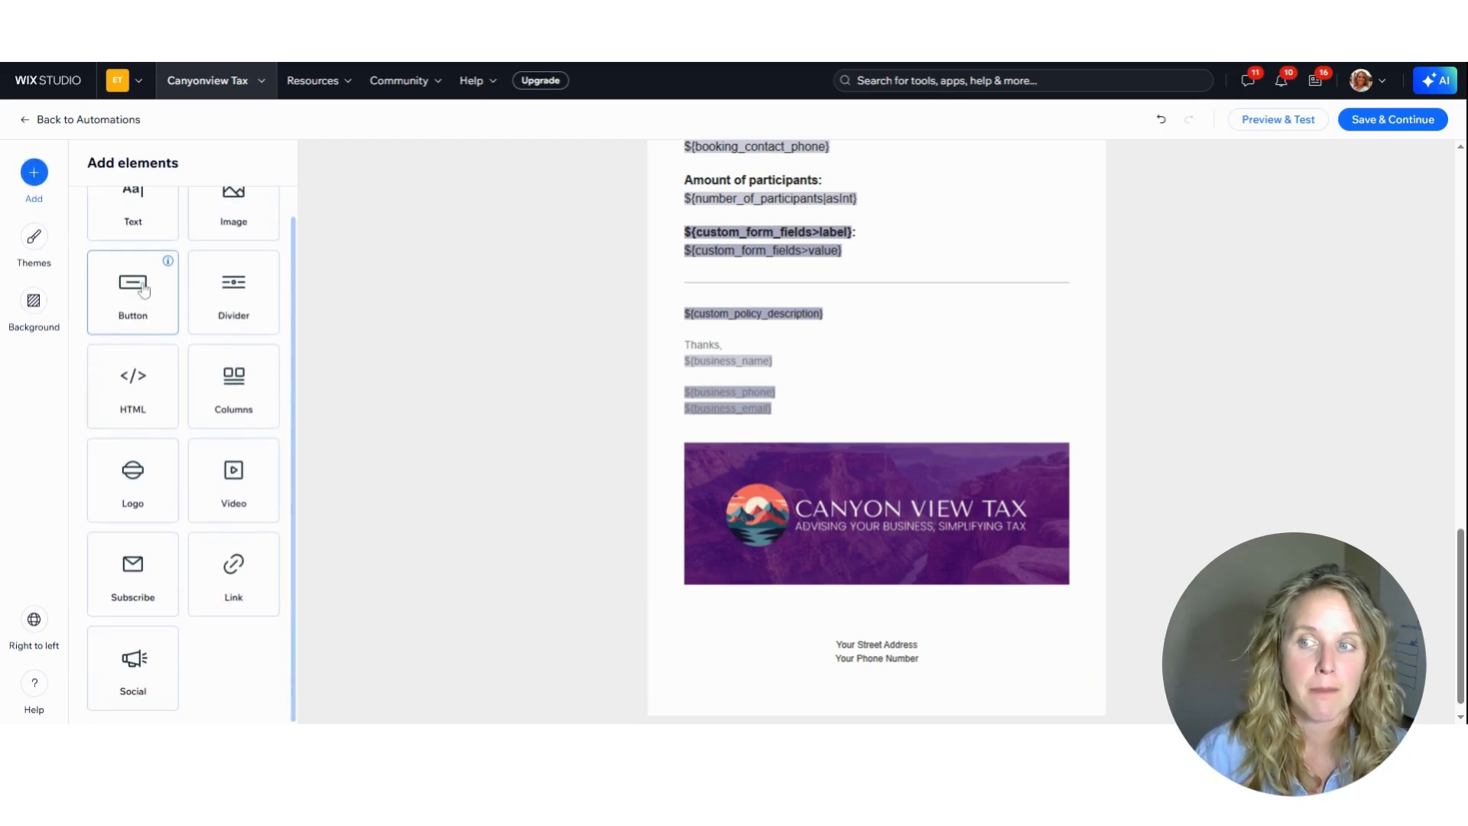
click(132, 470)
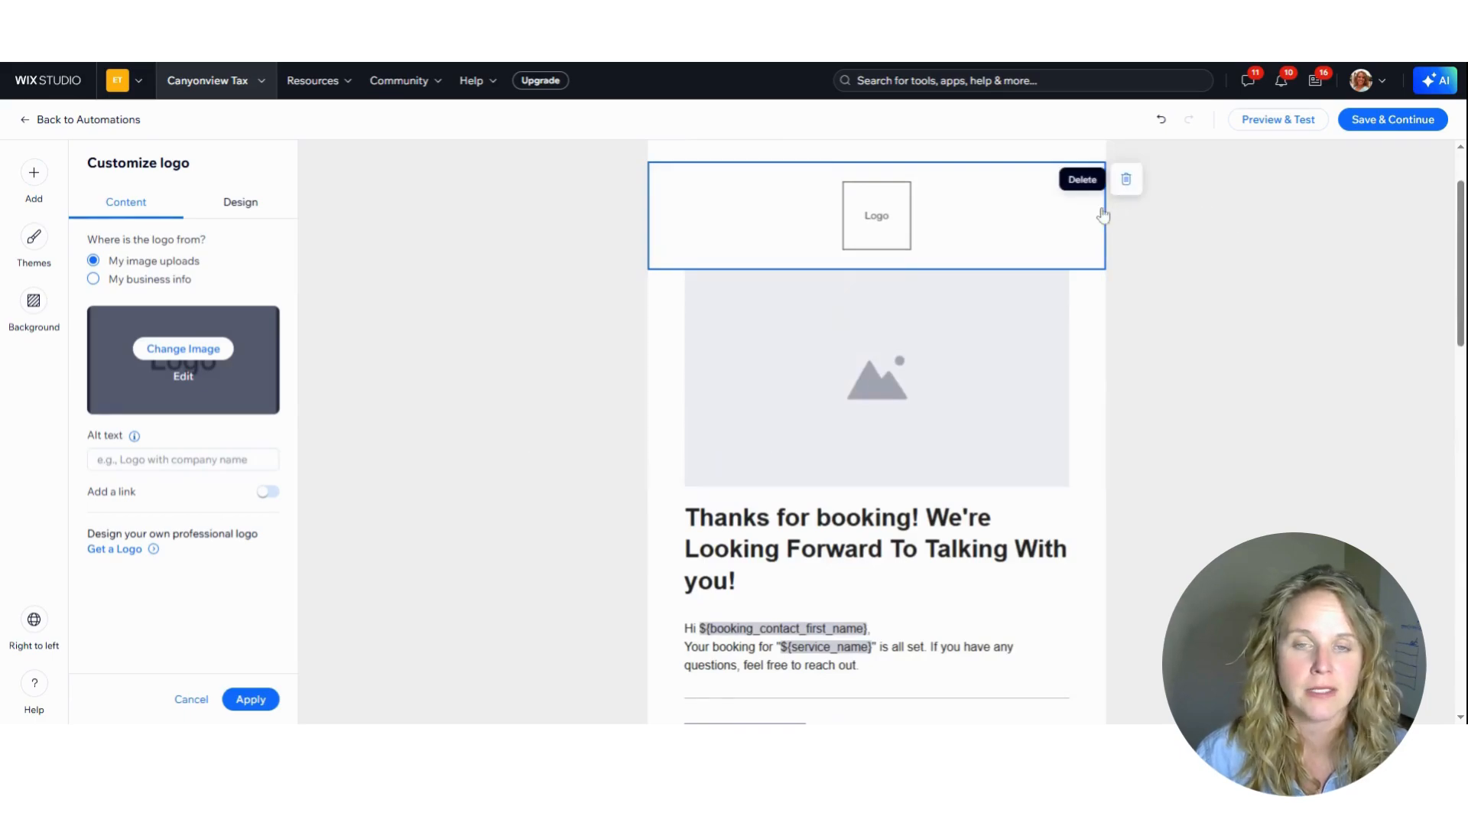
click(1126, 179)
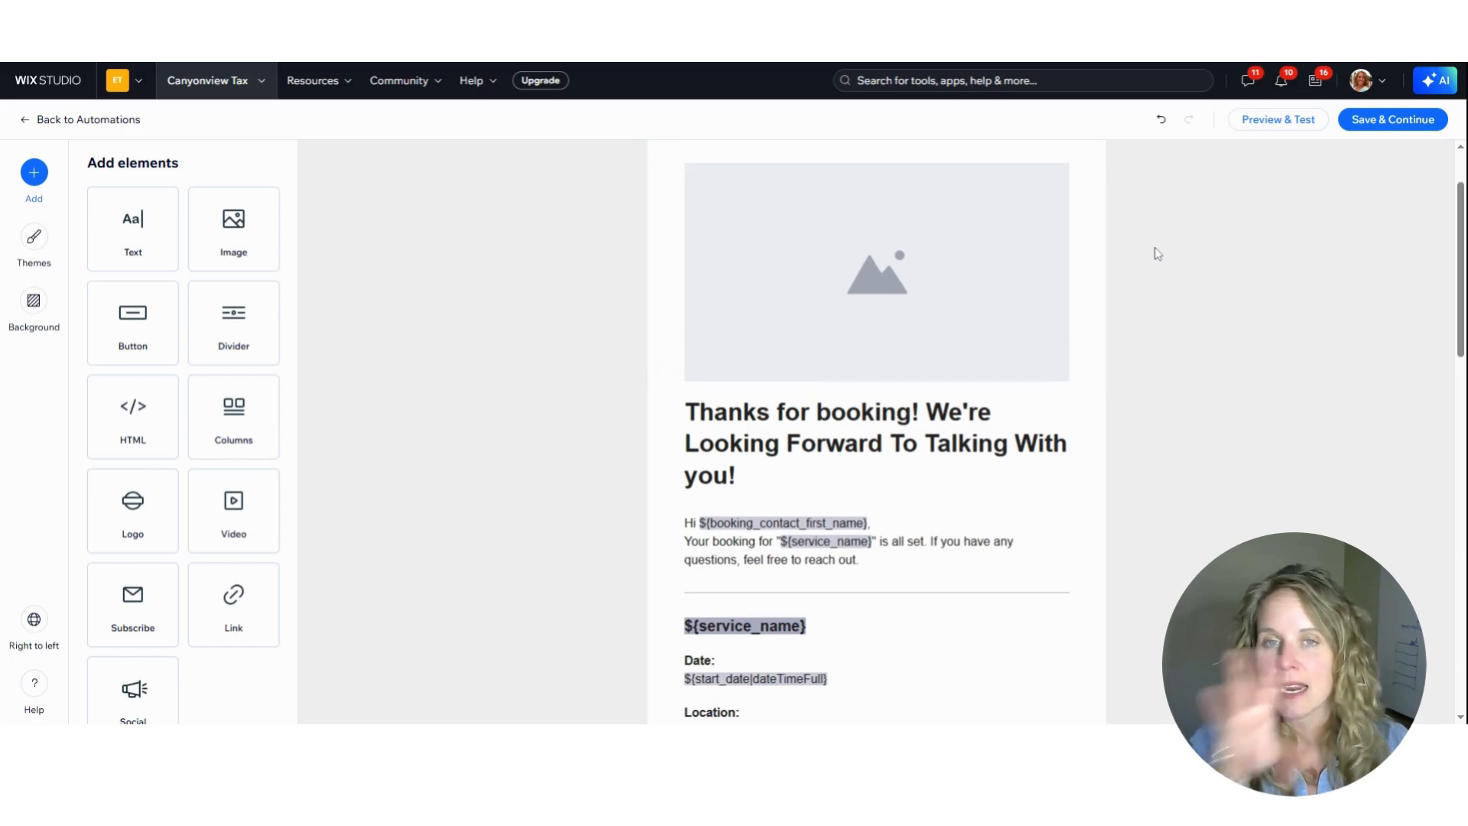
Preview the booking confirmation email in the desktop view and examine its content down to the client details and sign-off
click(1283, 123)
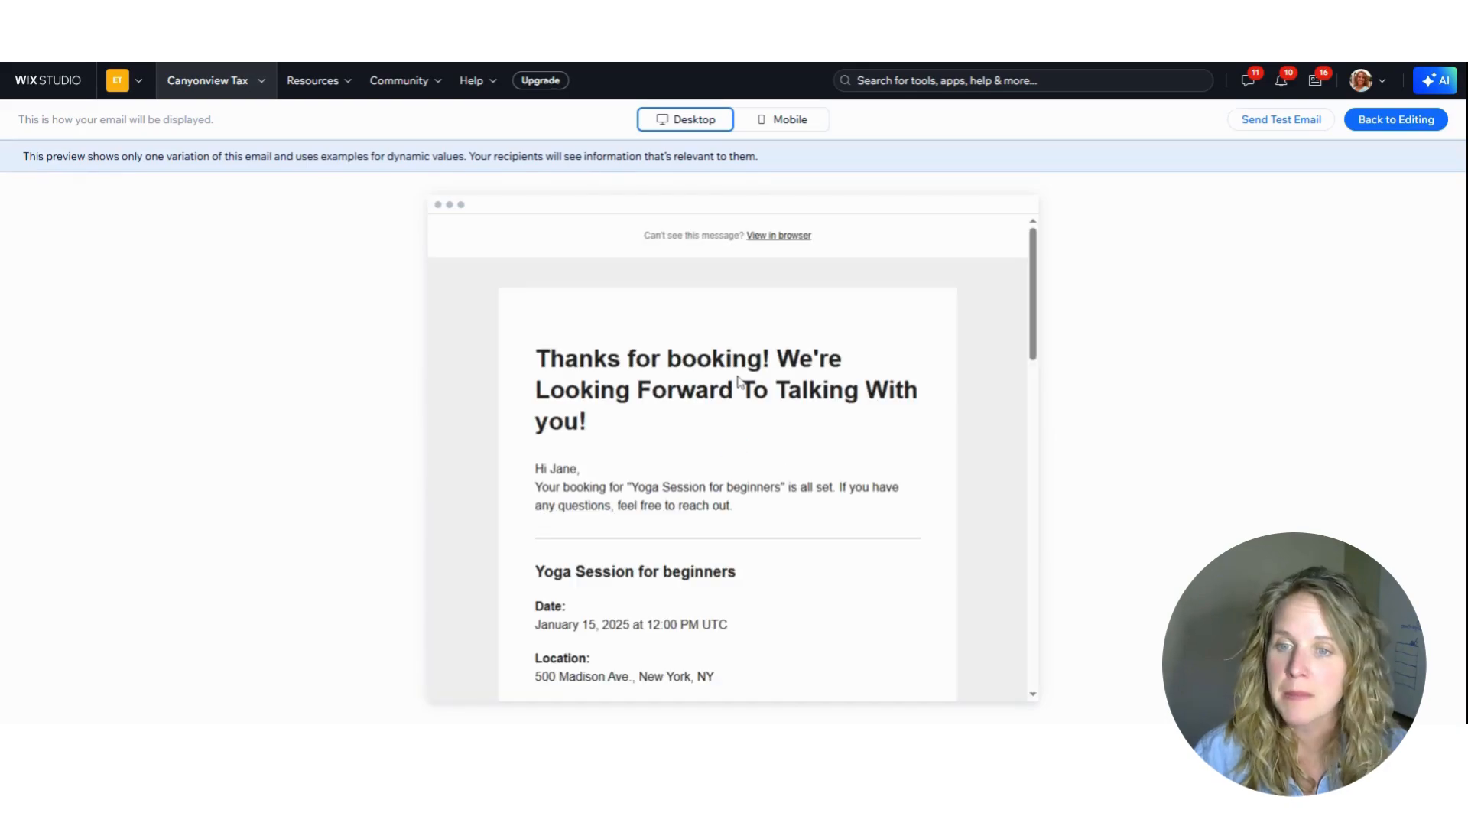
scroll(803, 338, down, 1)
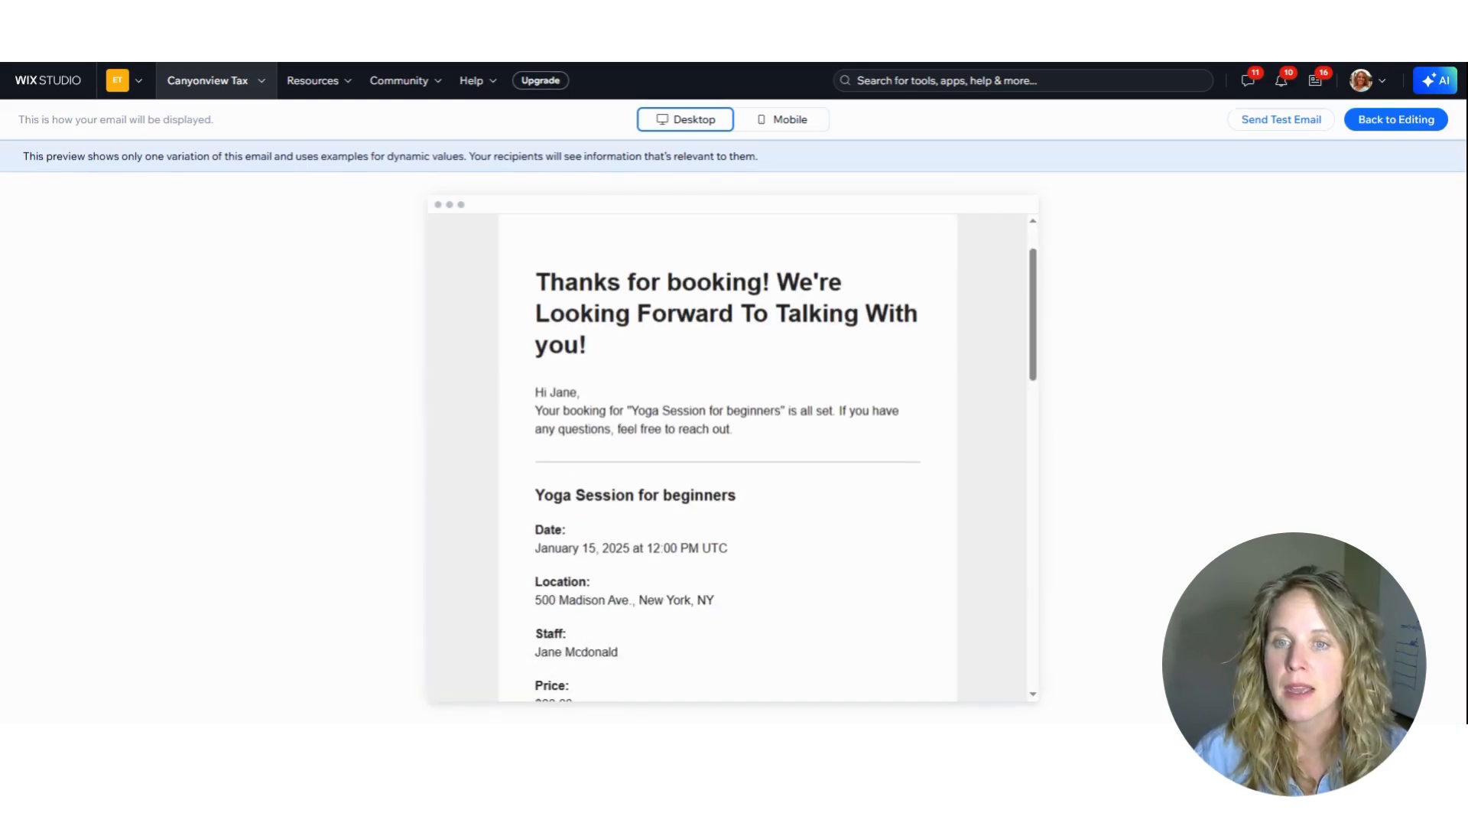
scroll(641, 360, down, 10)
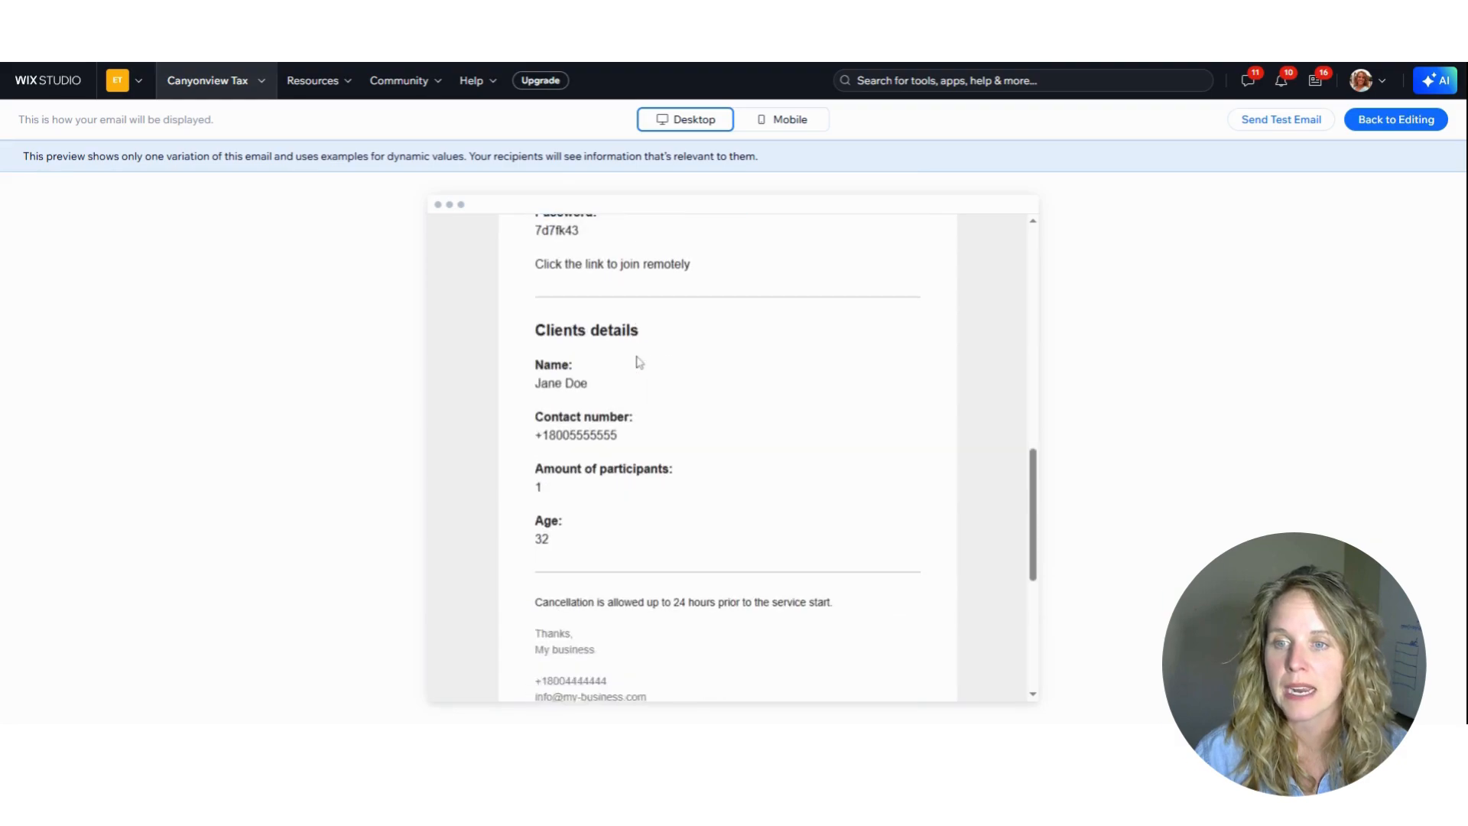
Check the rest of the booking confirmation preview down to its footer, return to editing and save the email
scroll(635, 361, down, 6)
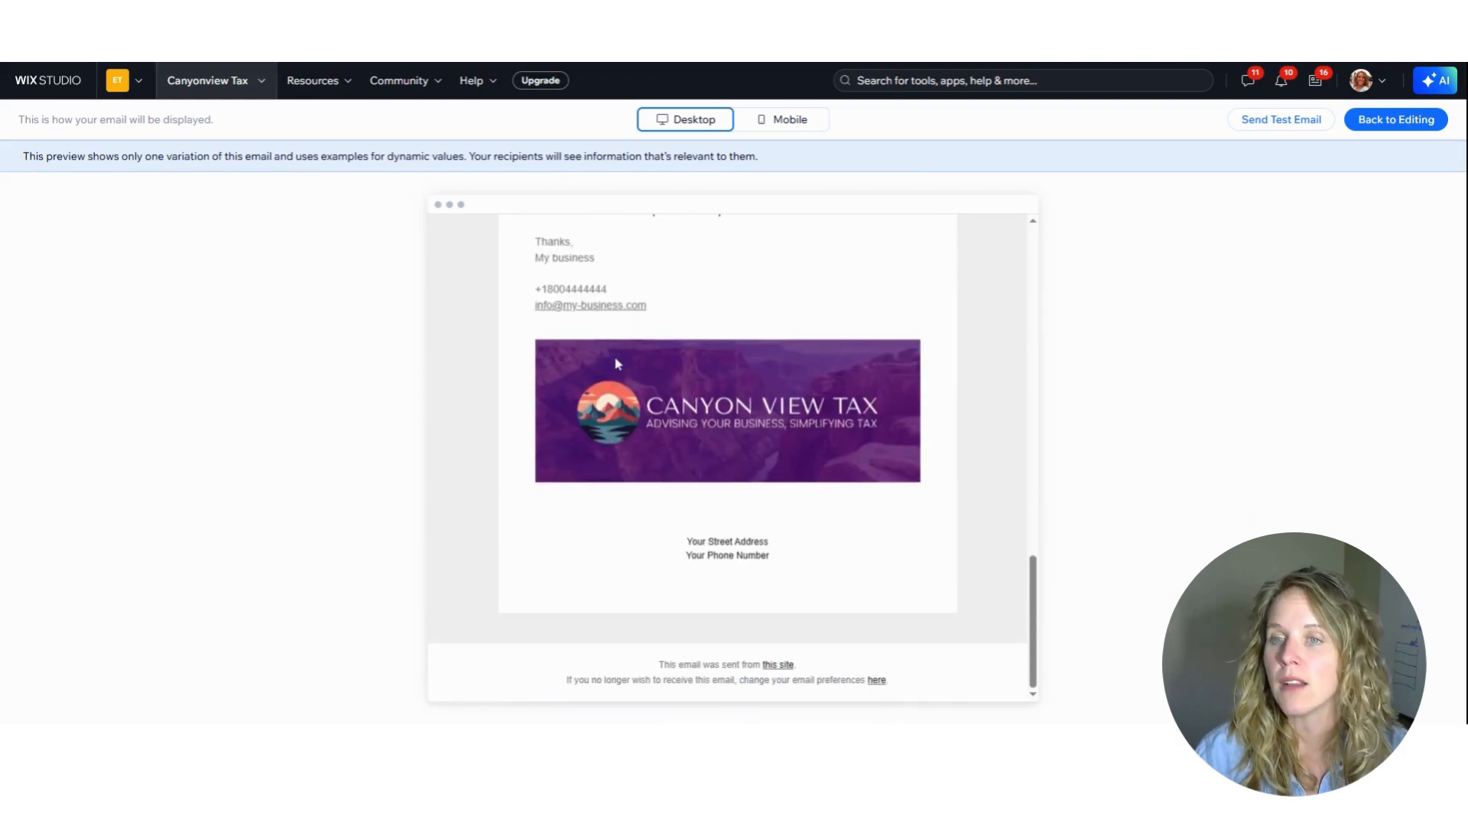
scroll(617, 361, up, 12)
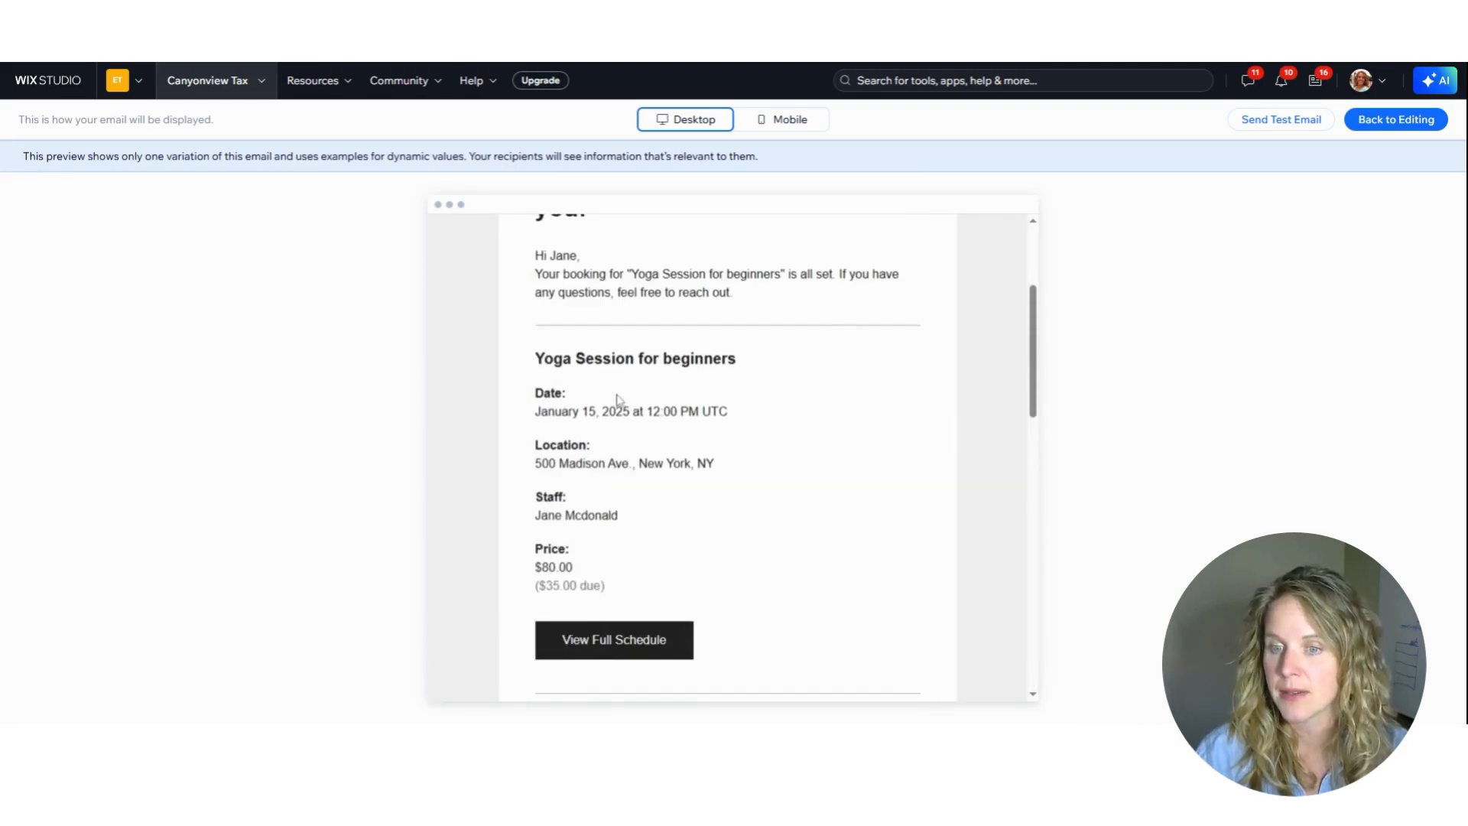
scroll(618, 399, up, 3)
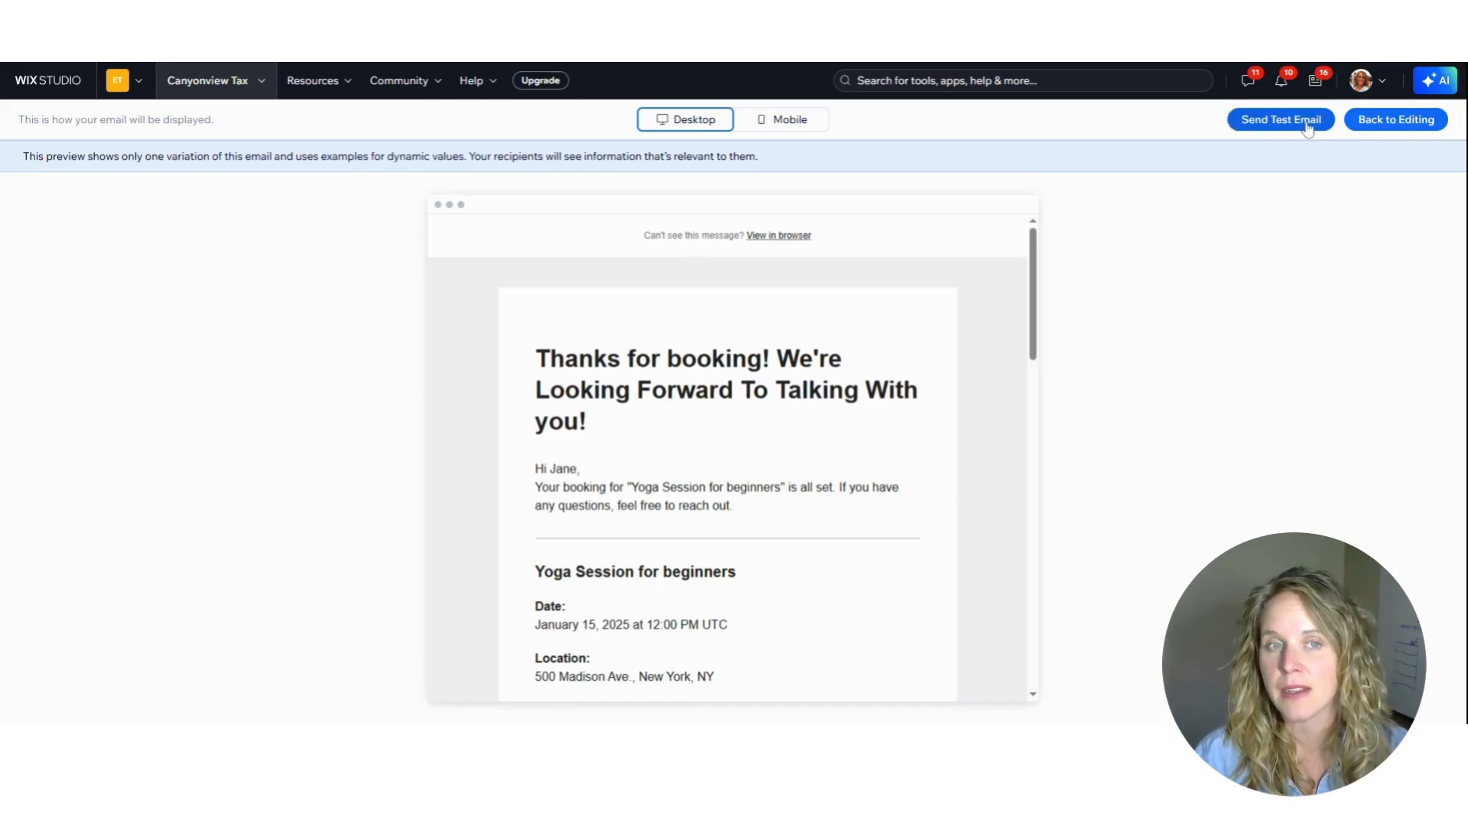
click(1363, 120)
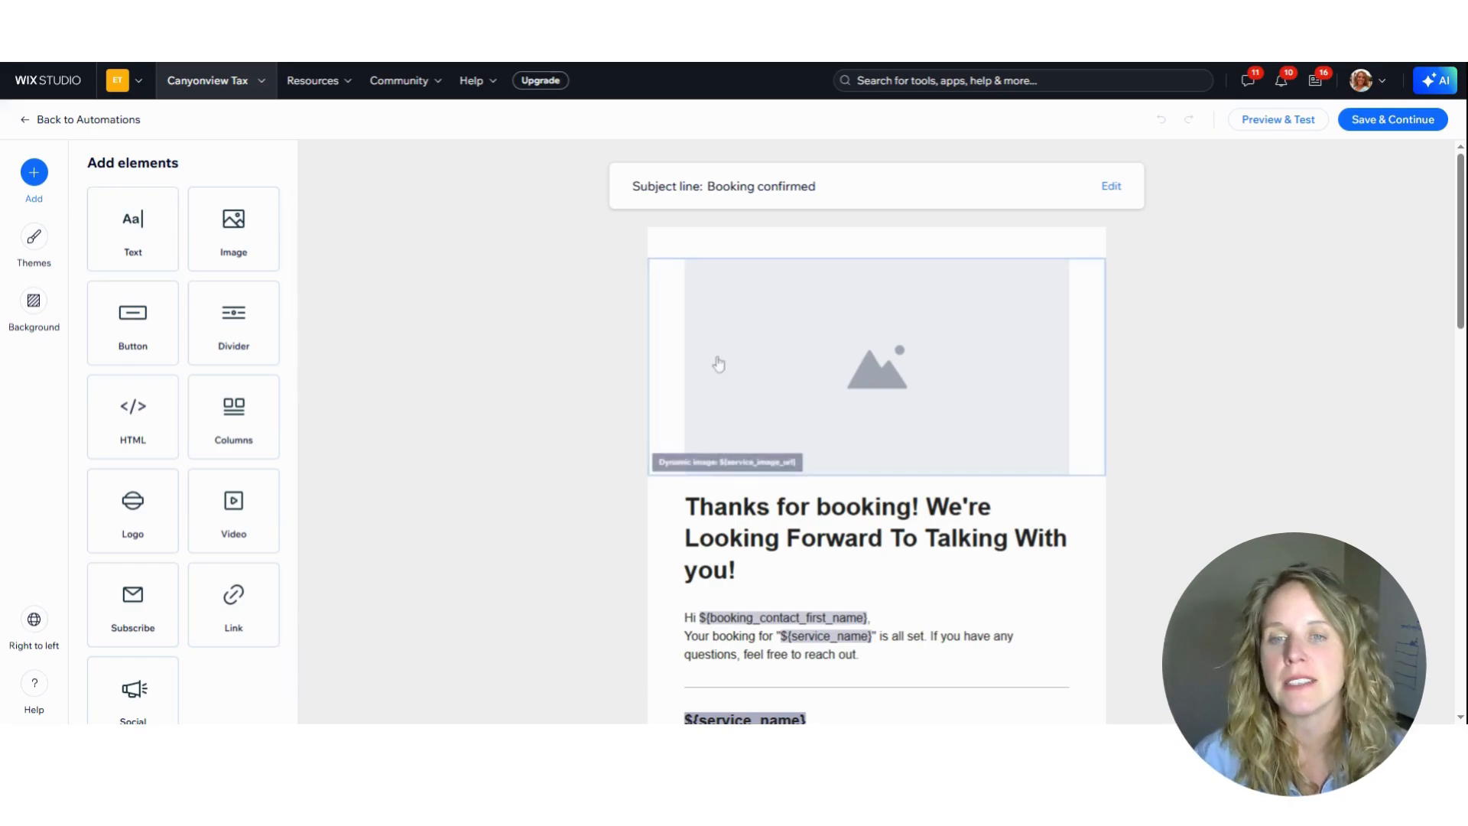
click(1391, 120)
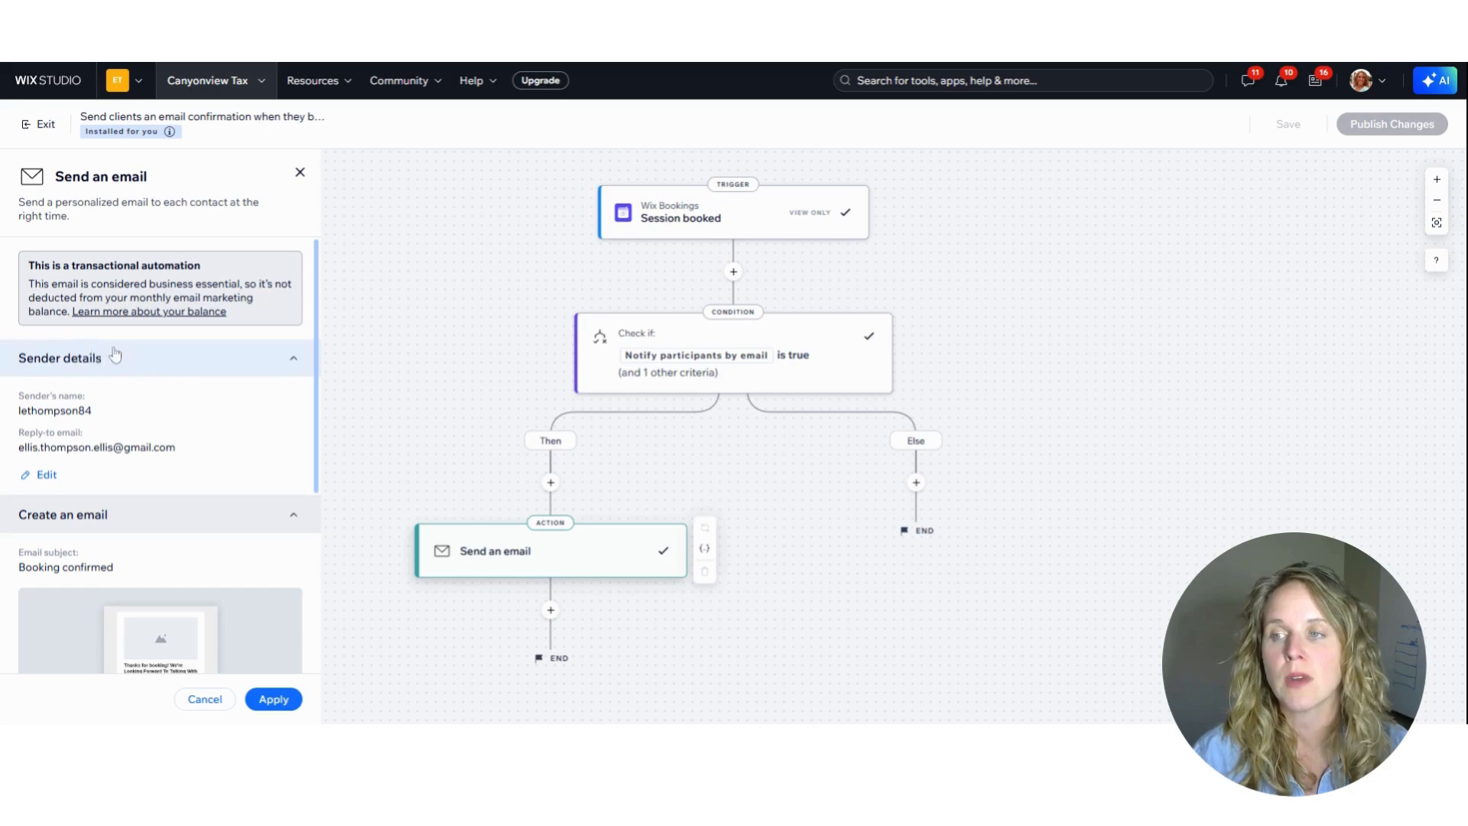
Examine the confirmation email action's attachment, email type and recipient settings
scroll(56, 459, down, 4)
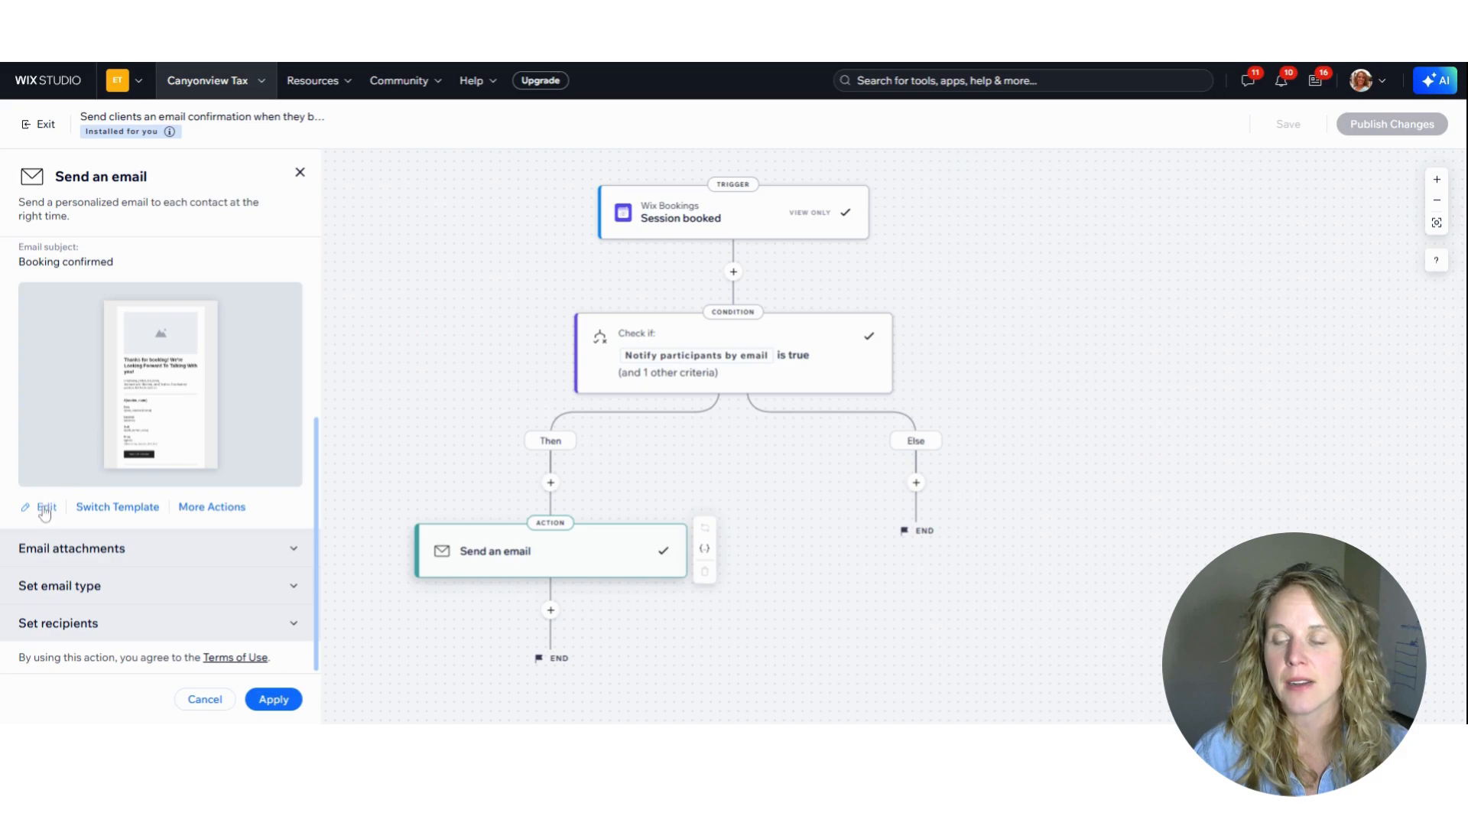
click(287, 556)
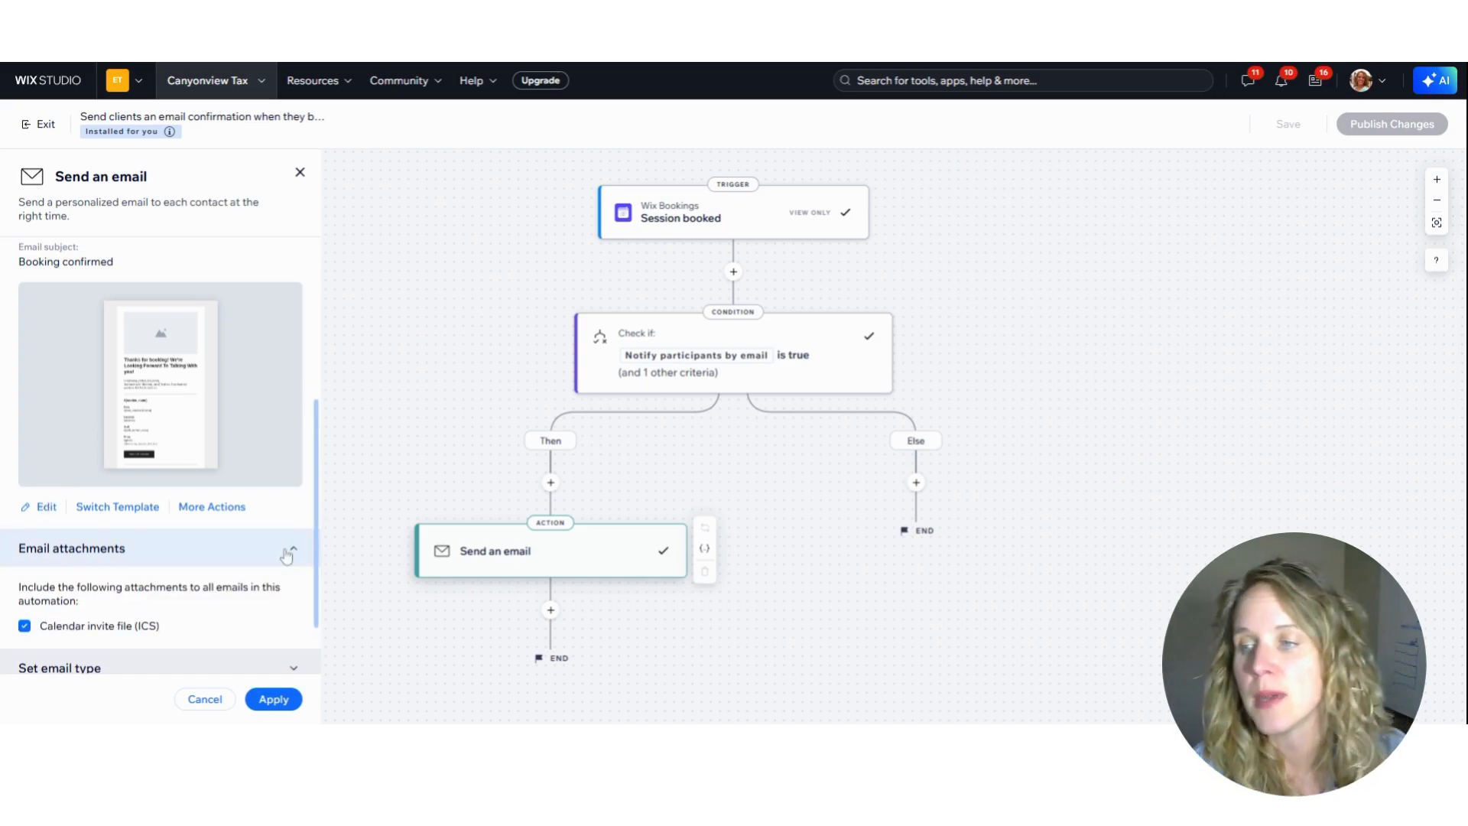
scroll(163, 493, down, 1)
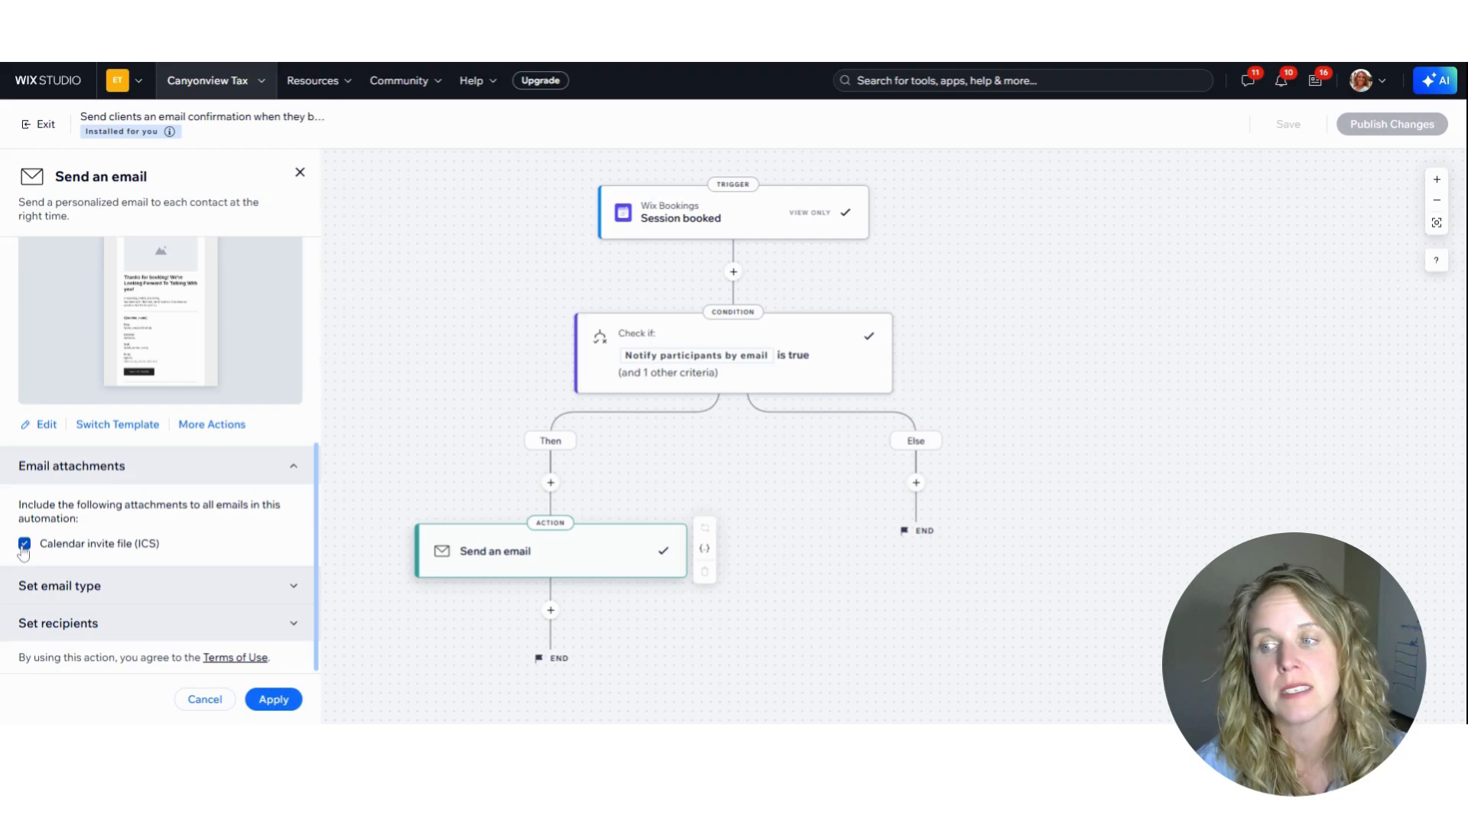
click(242, 596)
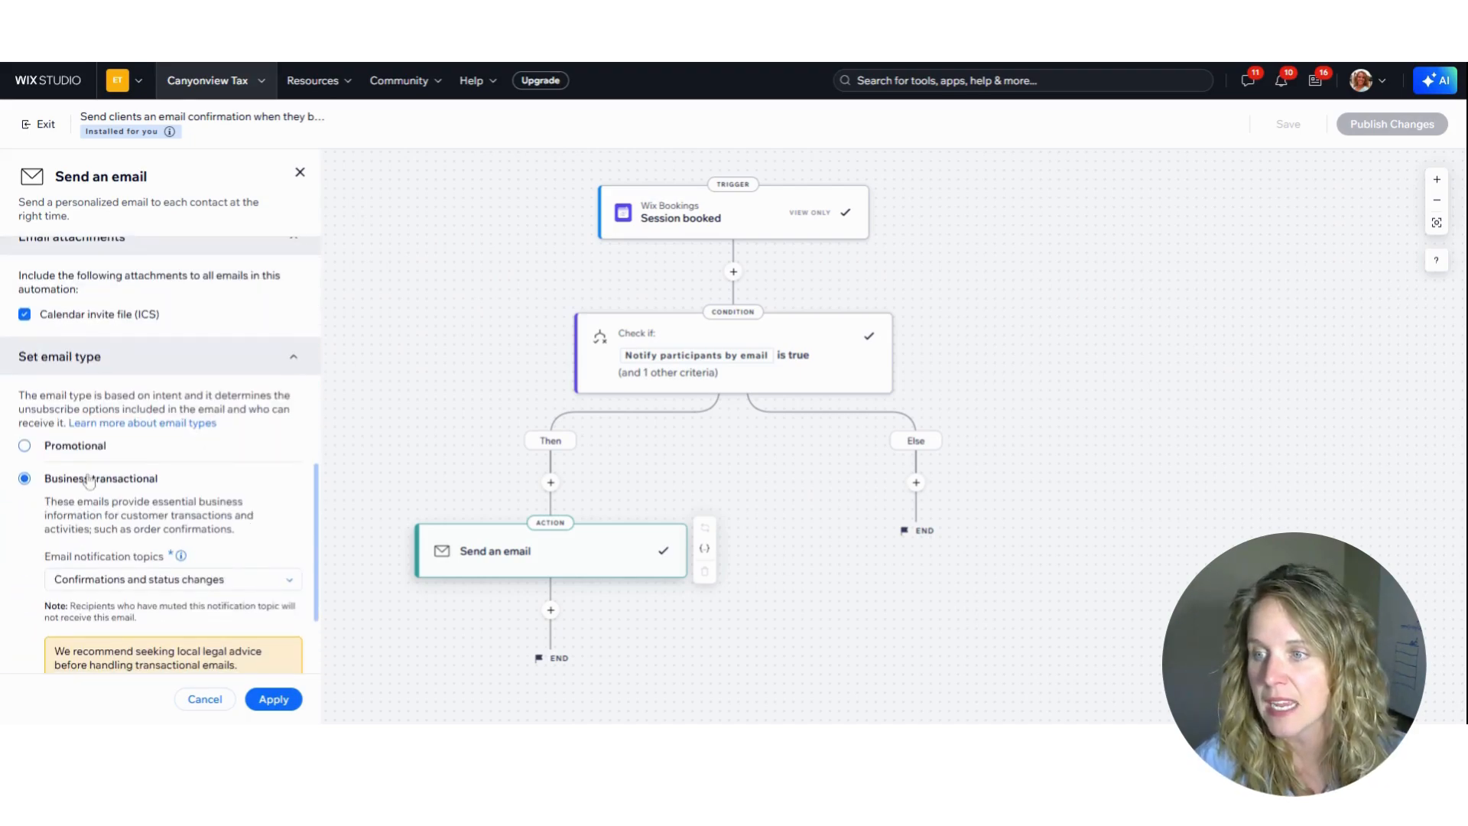
click(23, 480)
scroll(23, 452, down, 1)
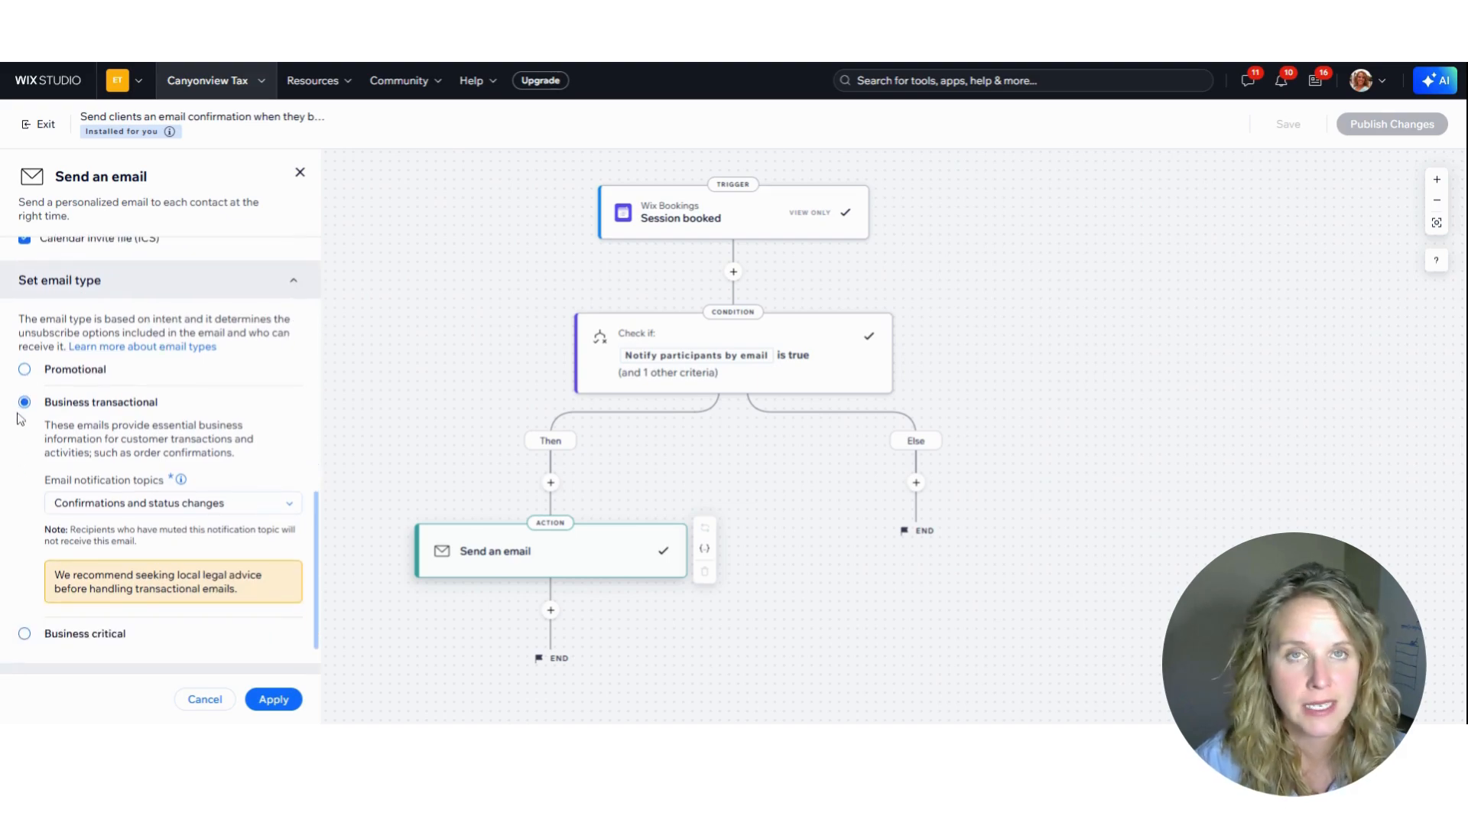
scroll(23, 428, down, 1)
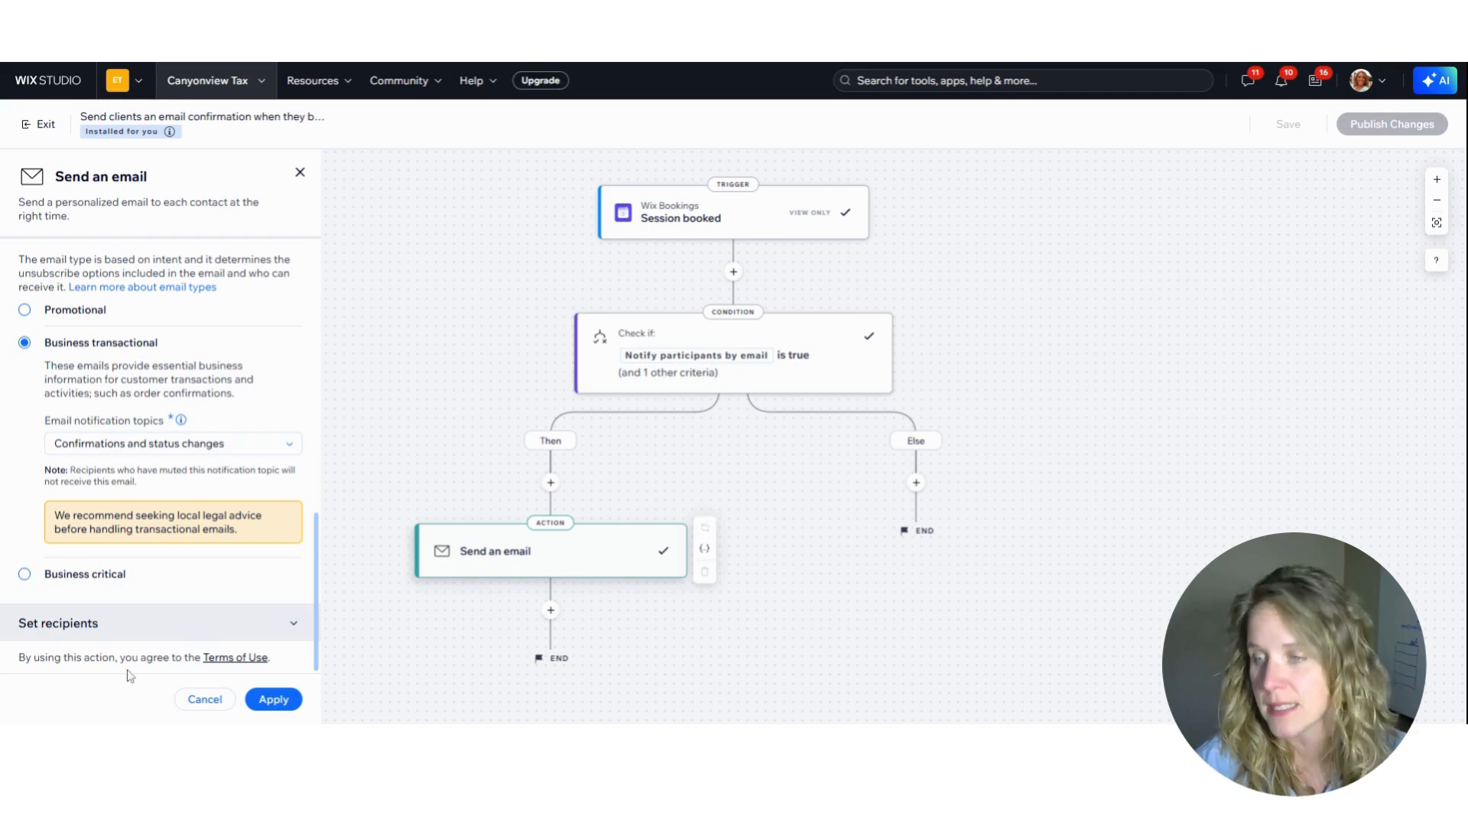
click(190, 624)
scroll(221, 589, down, 1)
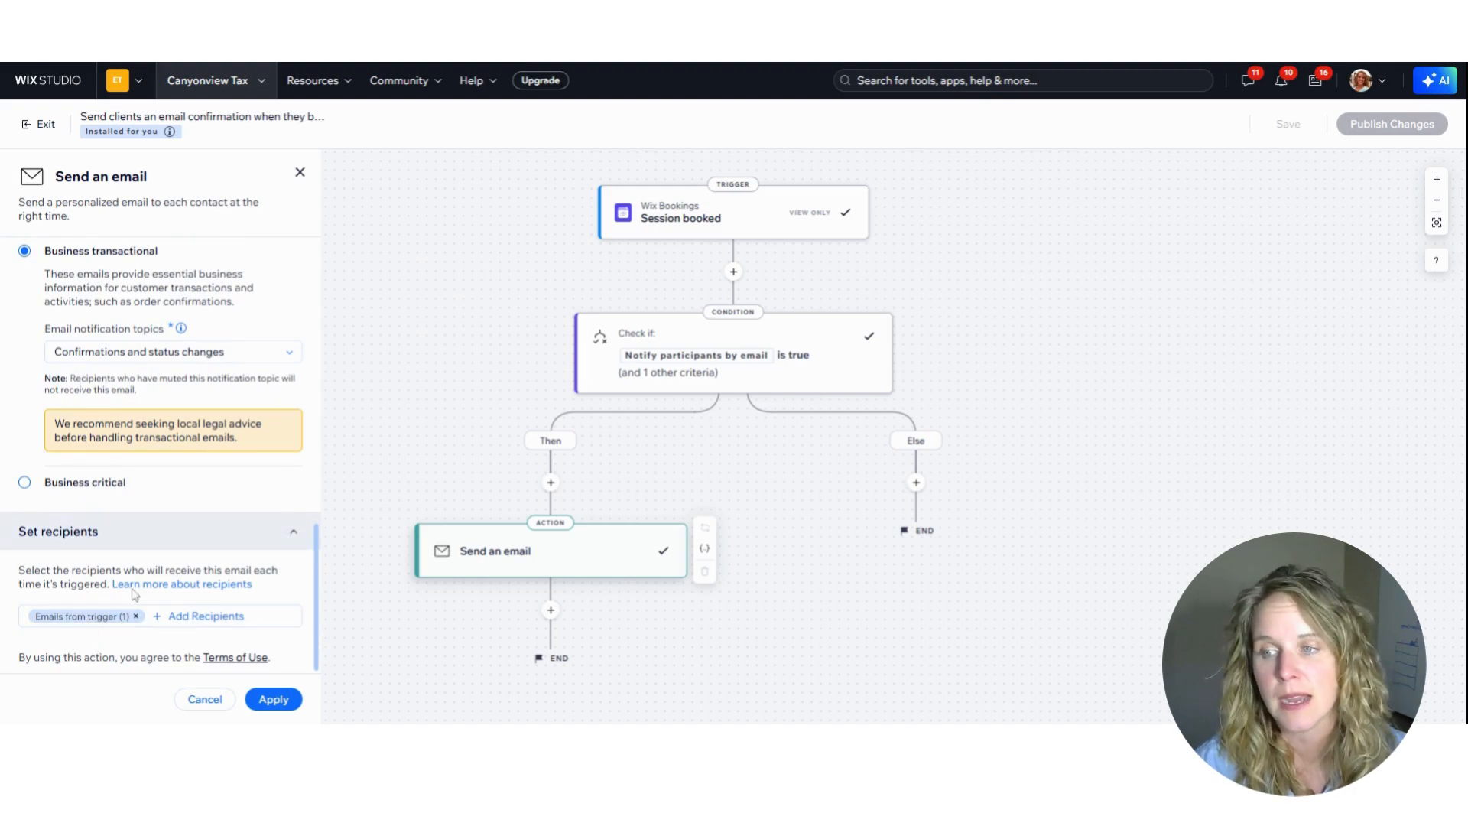
click(293, 531)
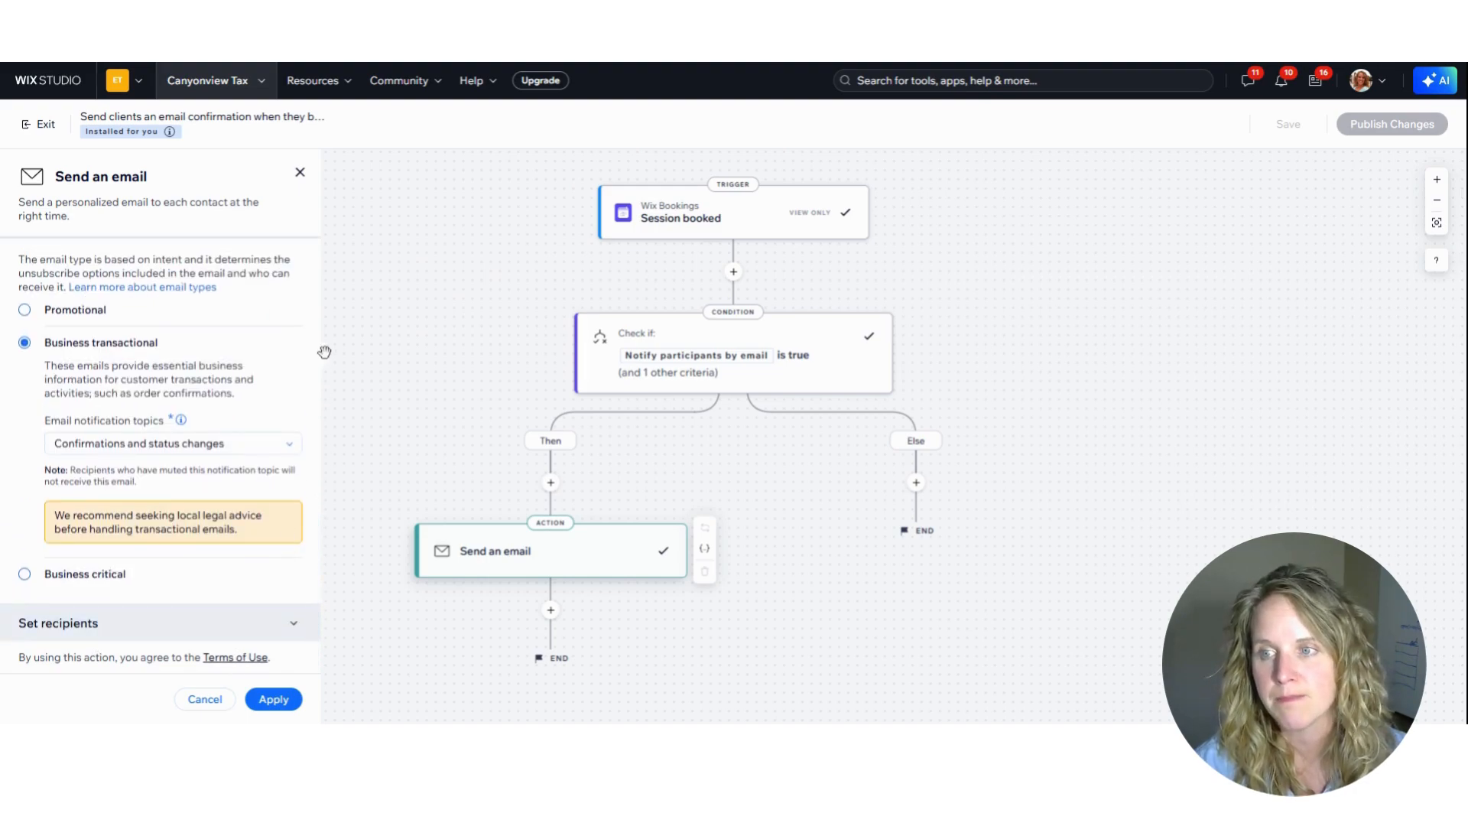
Collapse the email type and attachment sections, apply the email action and publish the automation's changes
scroll(226, 572, up, 4)
click(288, 521)
click(284, 467)
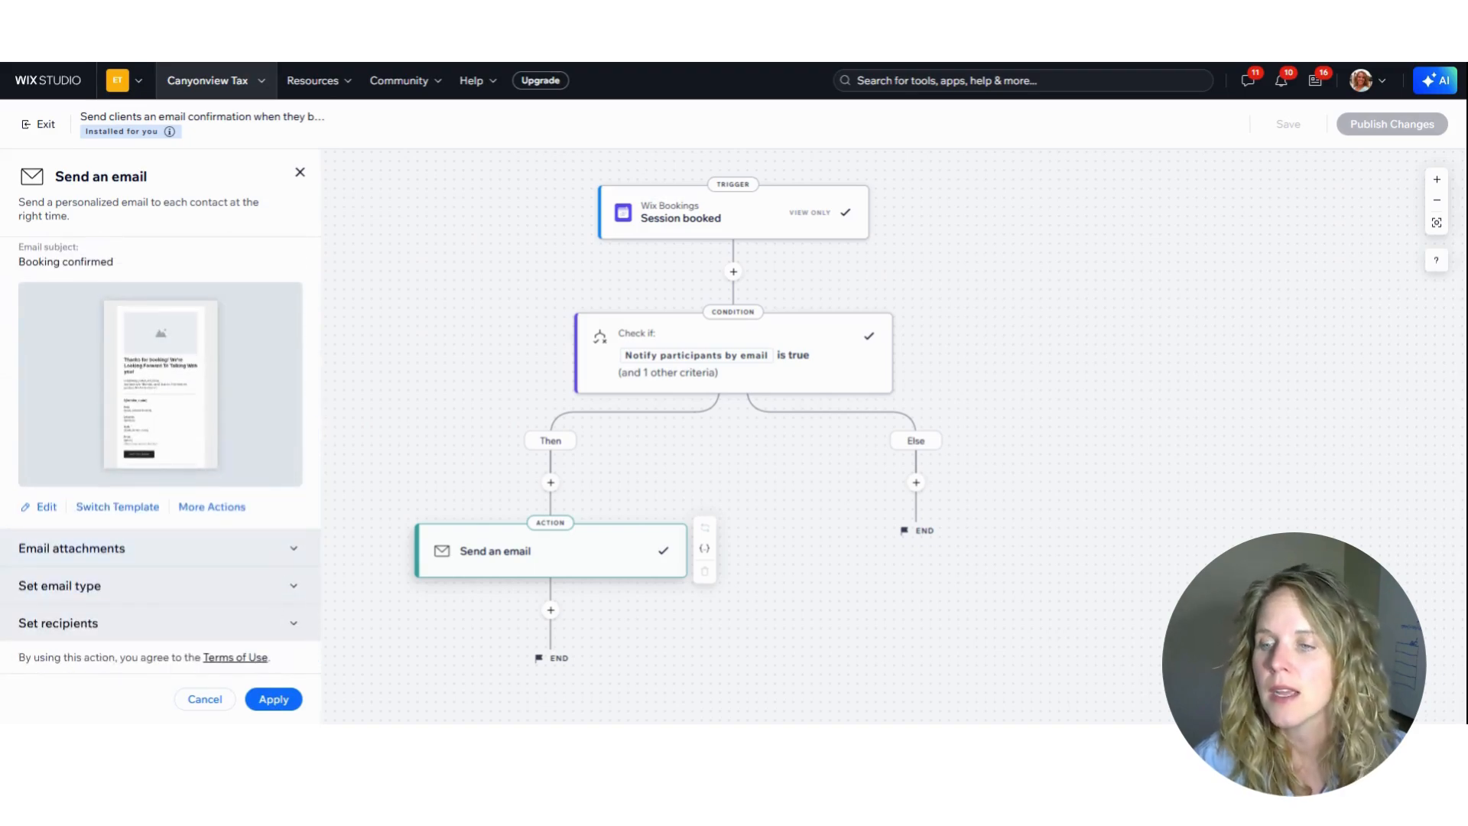
click(262, 698)
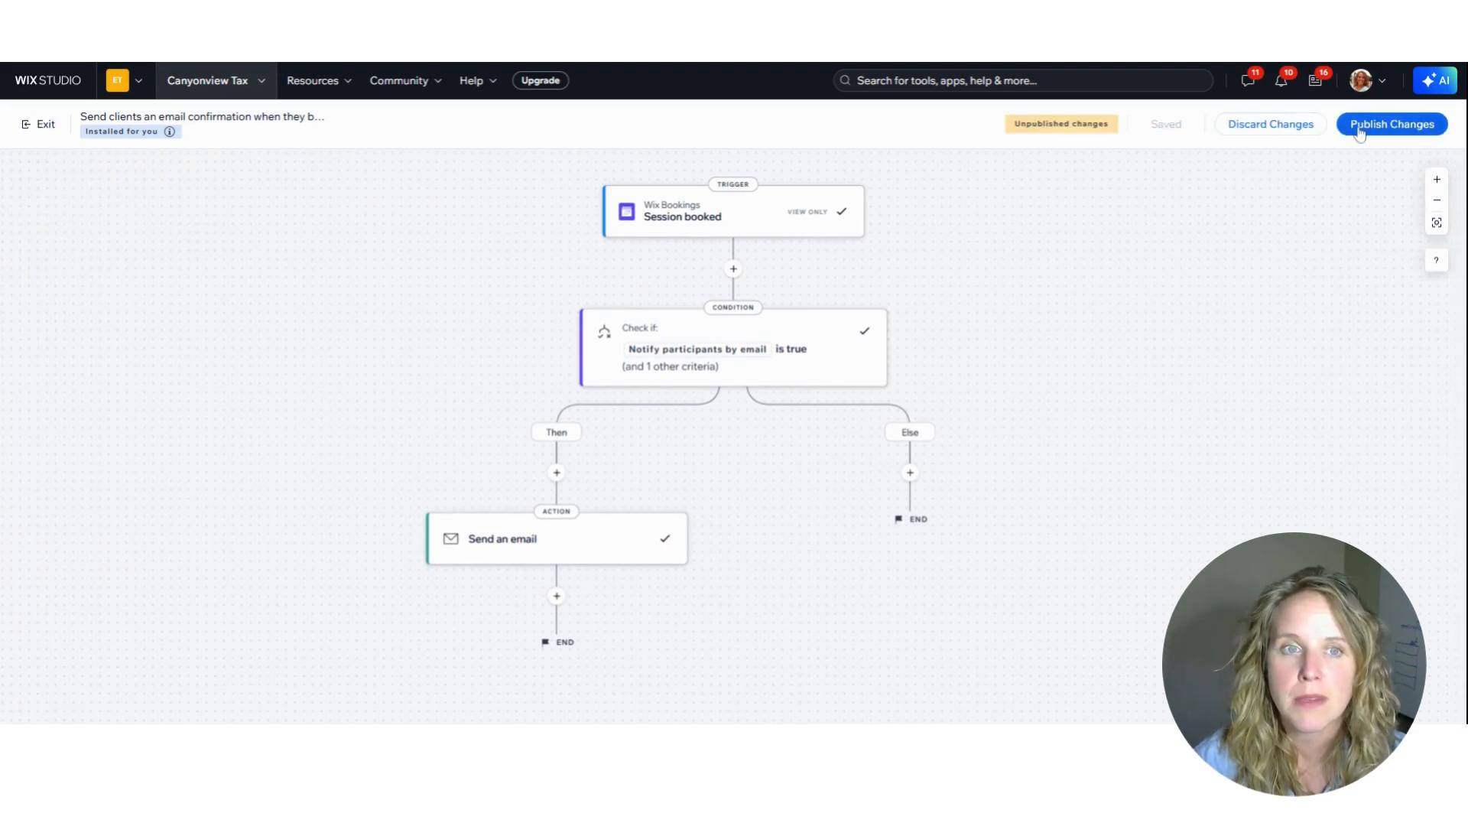
click(1403, 127)
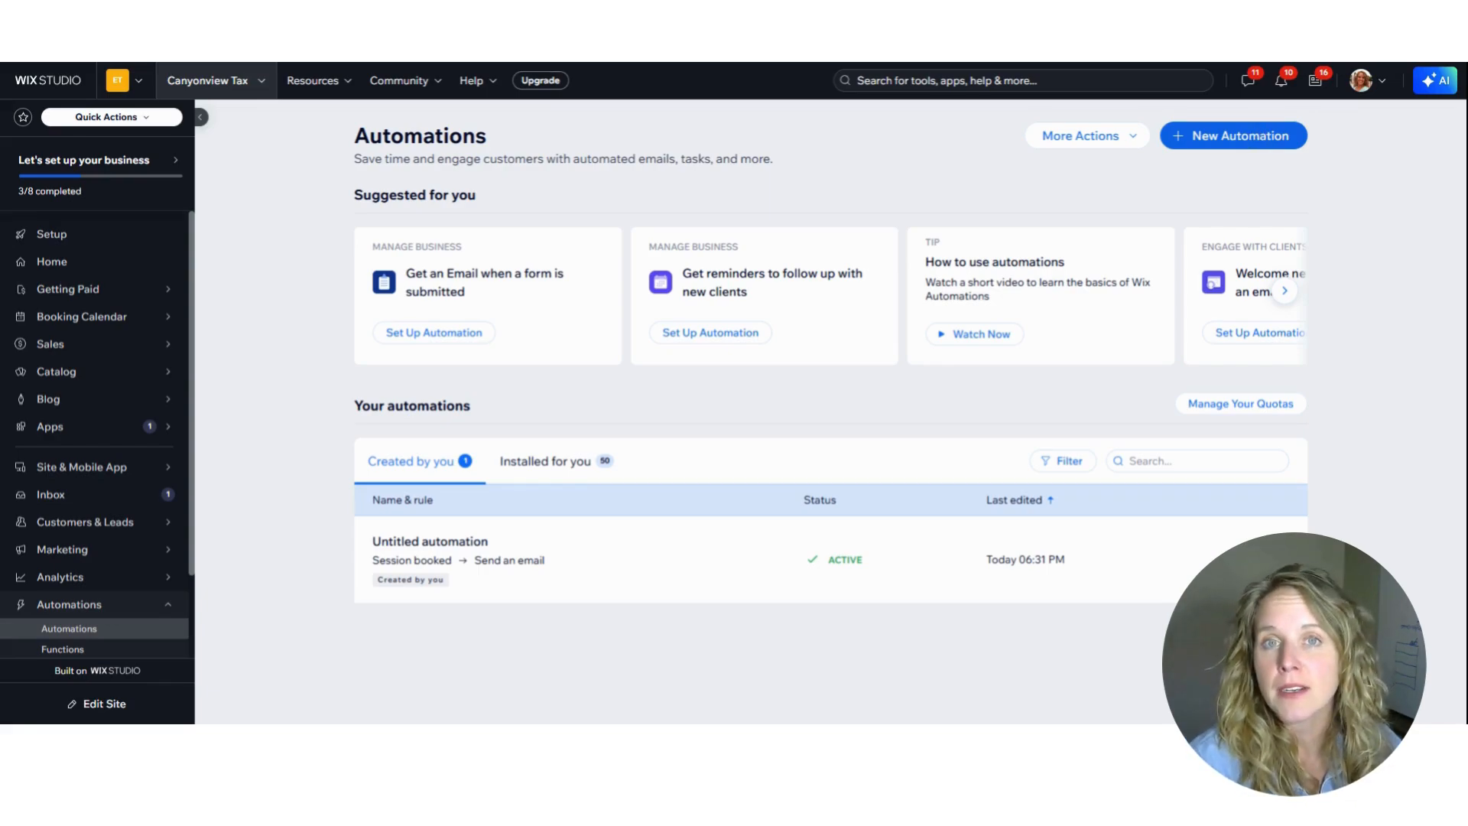
Browse the suggested templates for a new automation by category, from Sell more online through Manage business
click(1292, 136)
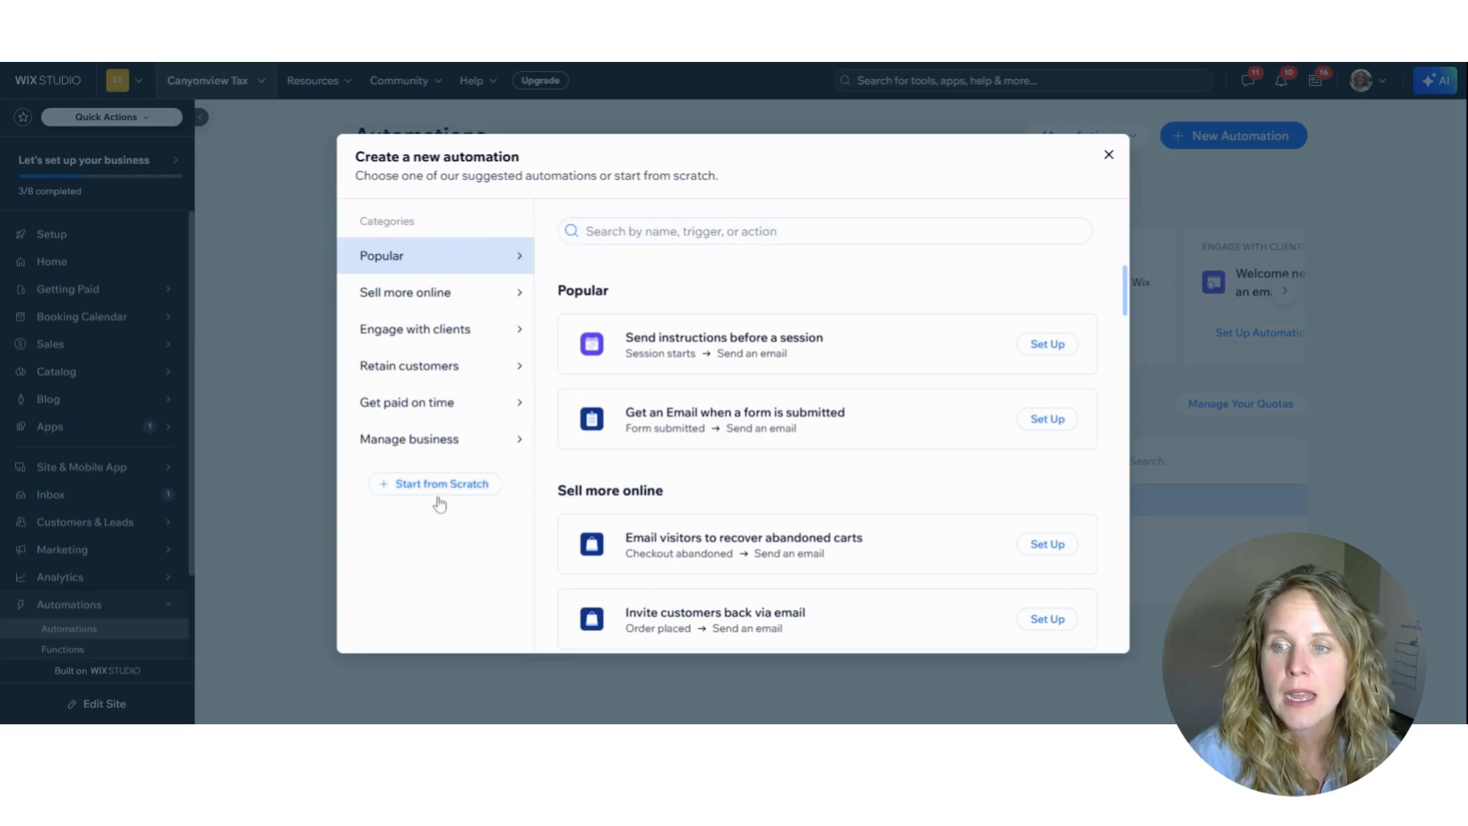
click(414, 299)
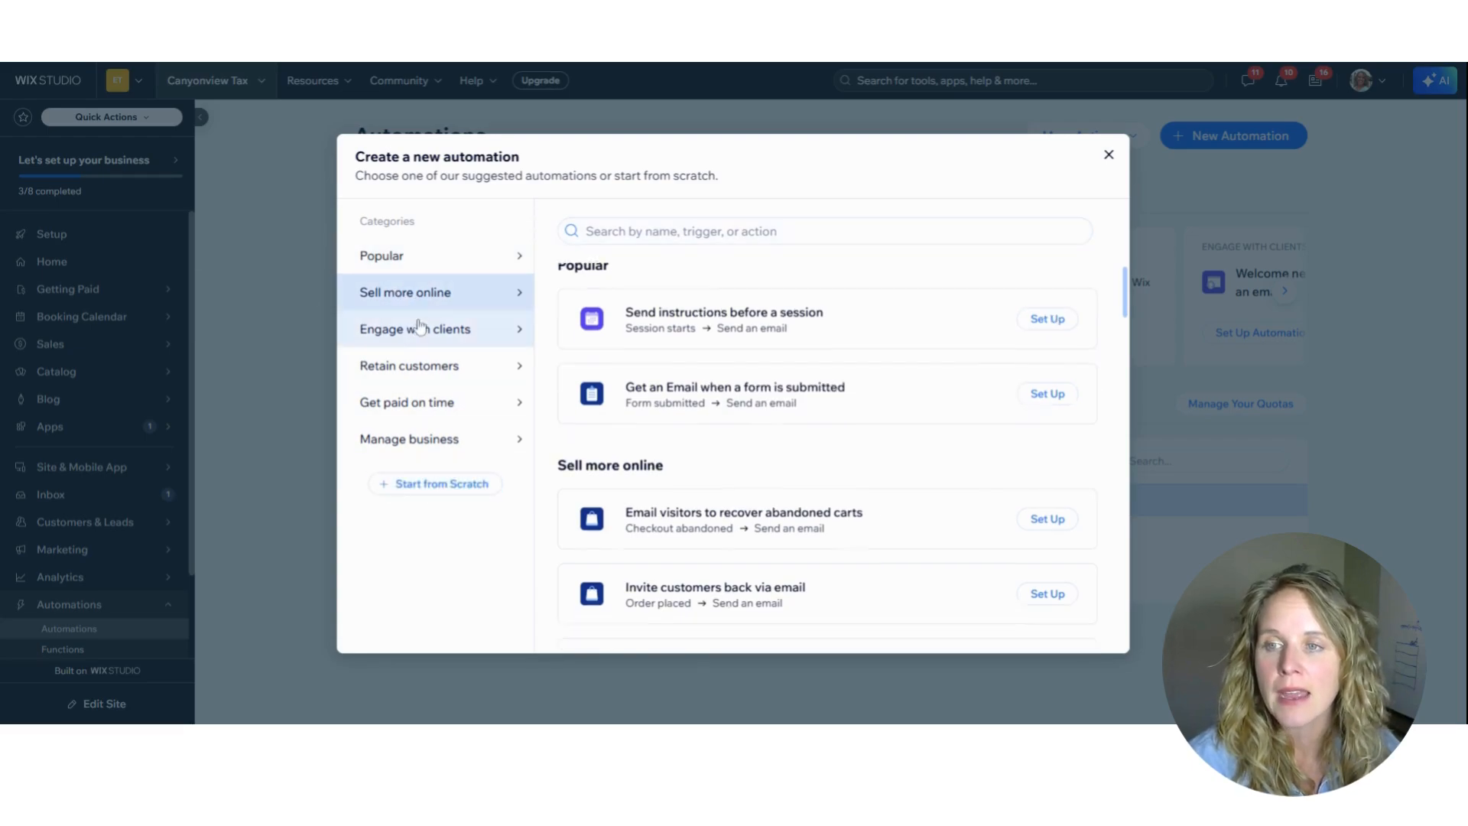
click(419, 329)
click(428, 365)
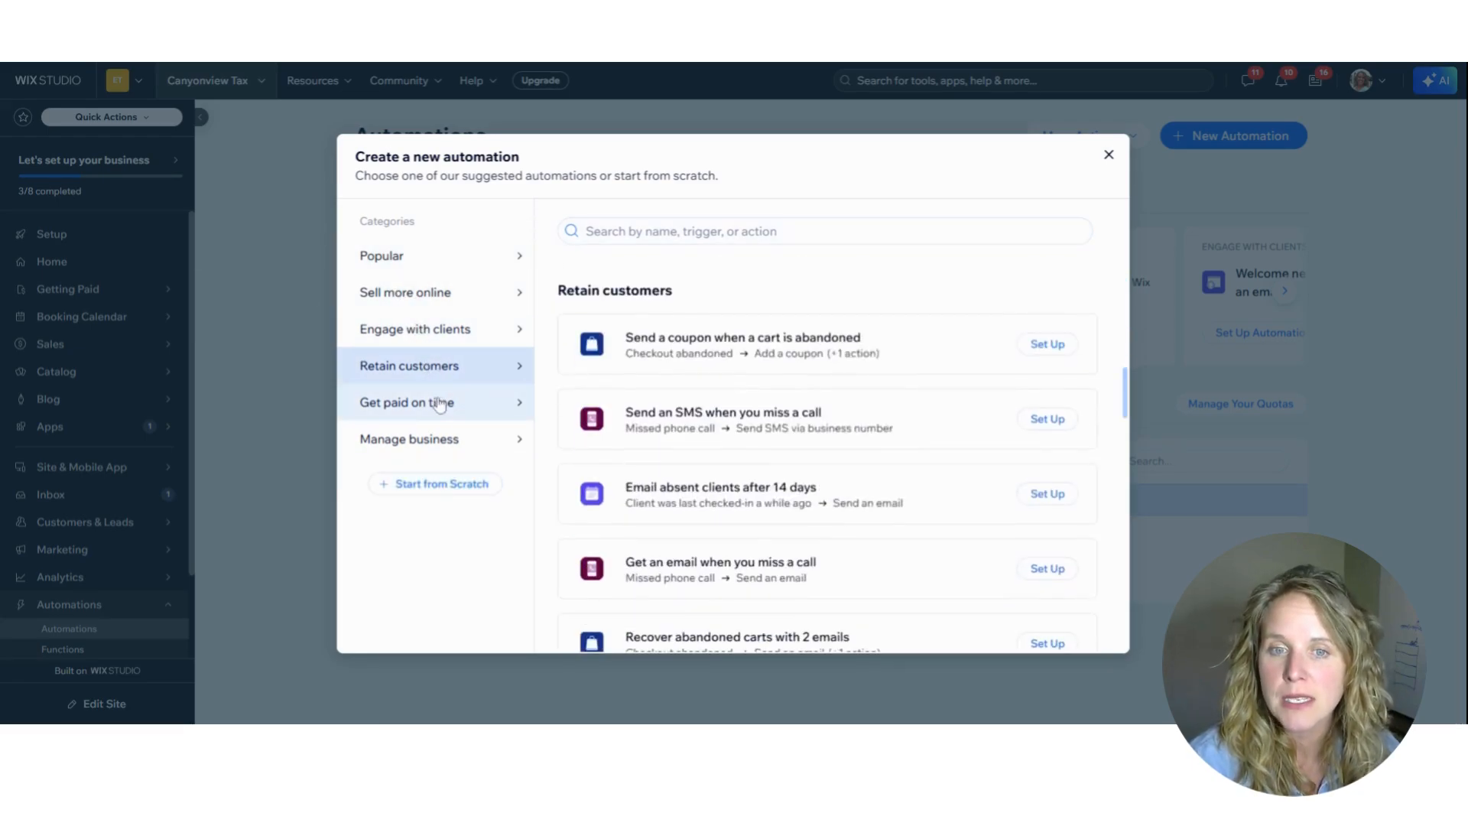
click(444, 409)
click(425, 437)
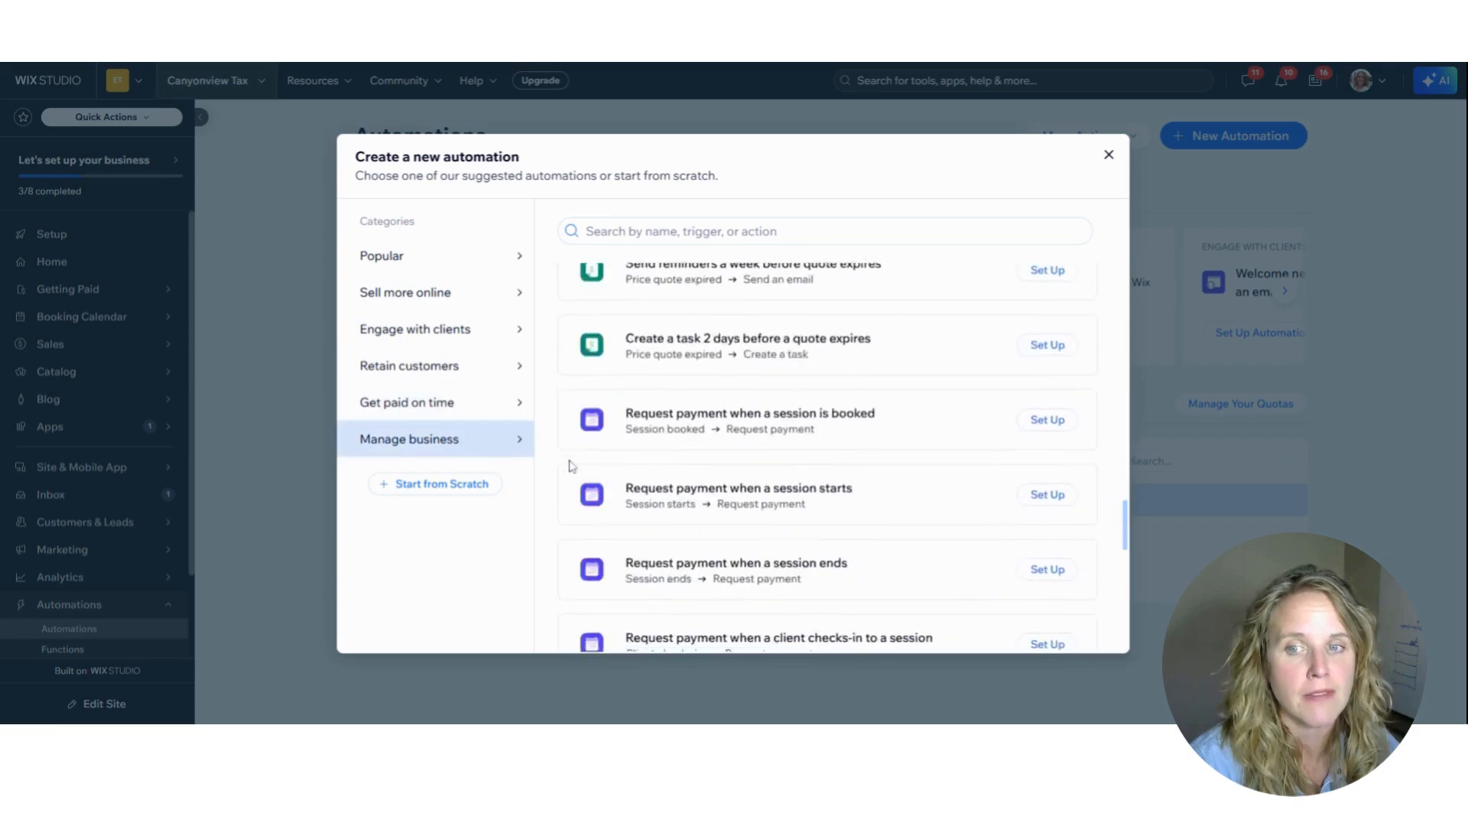
Start an automation from scratch with the Wix Bookings Session booked trigger, limited to the specific service Discovery Call
click(457, 490)
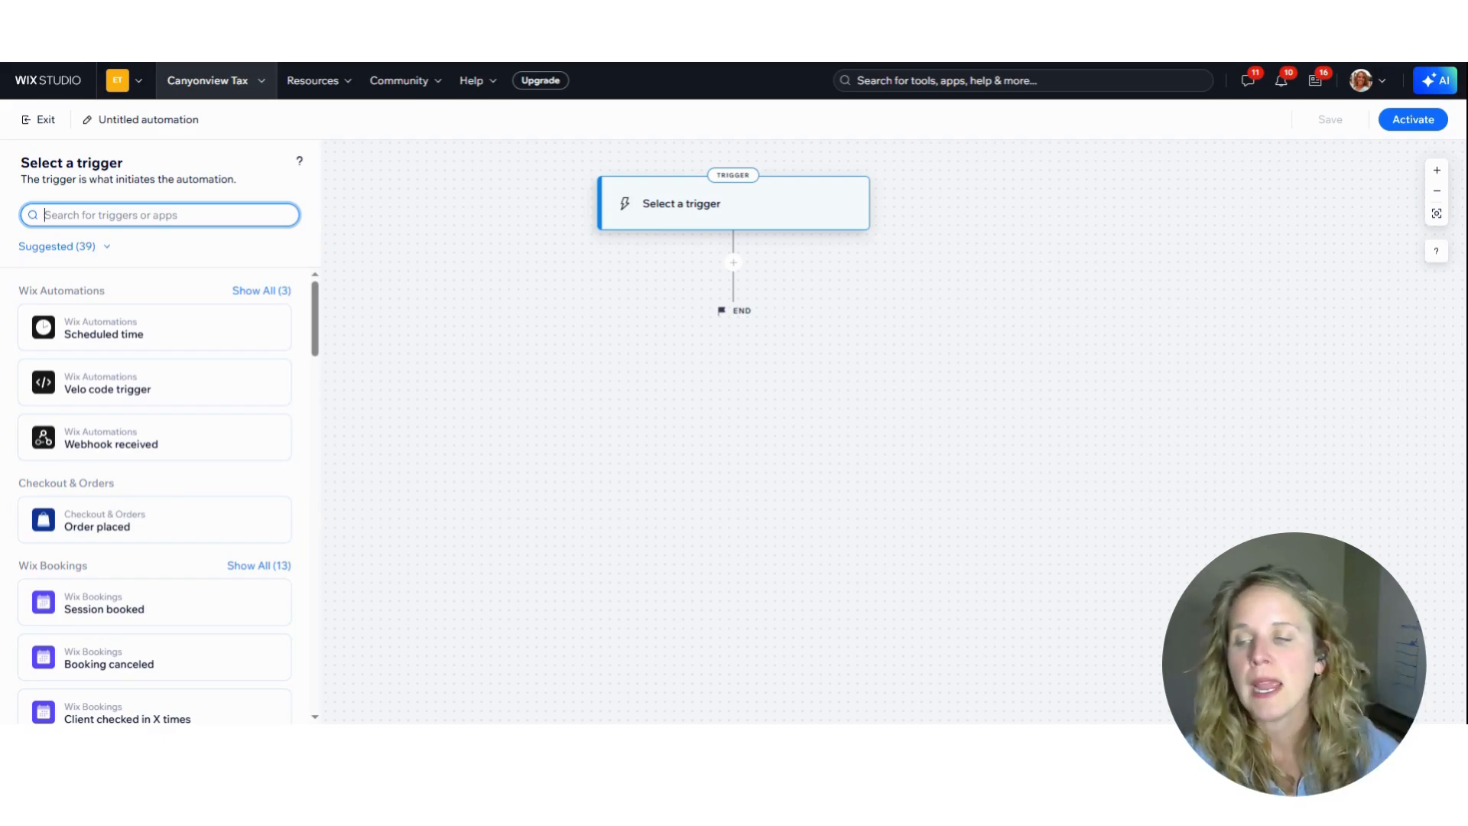
click(132, 618)
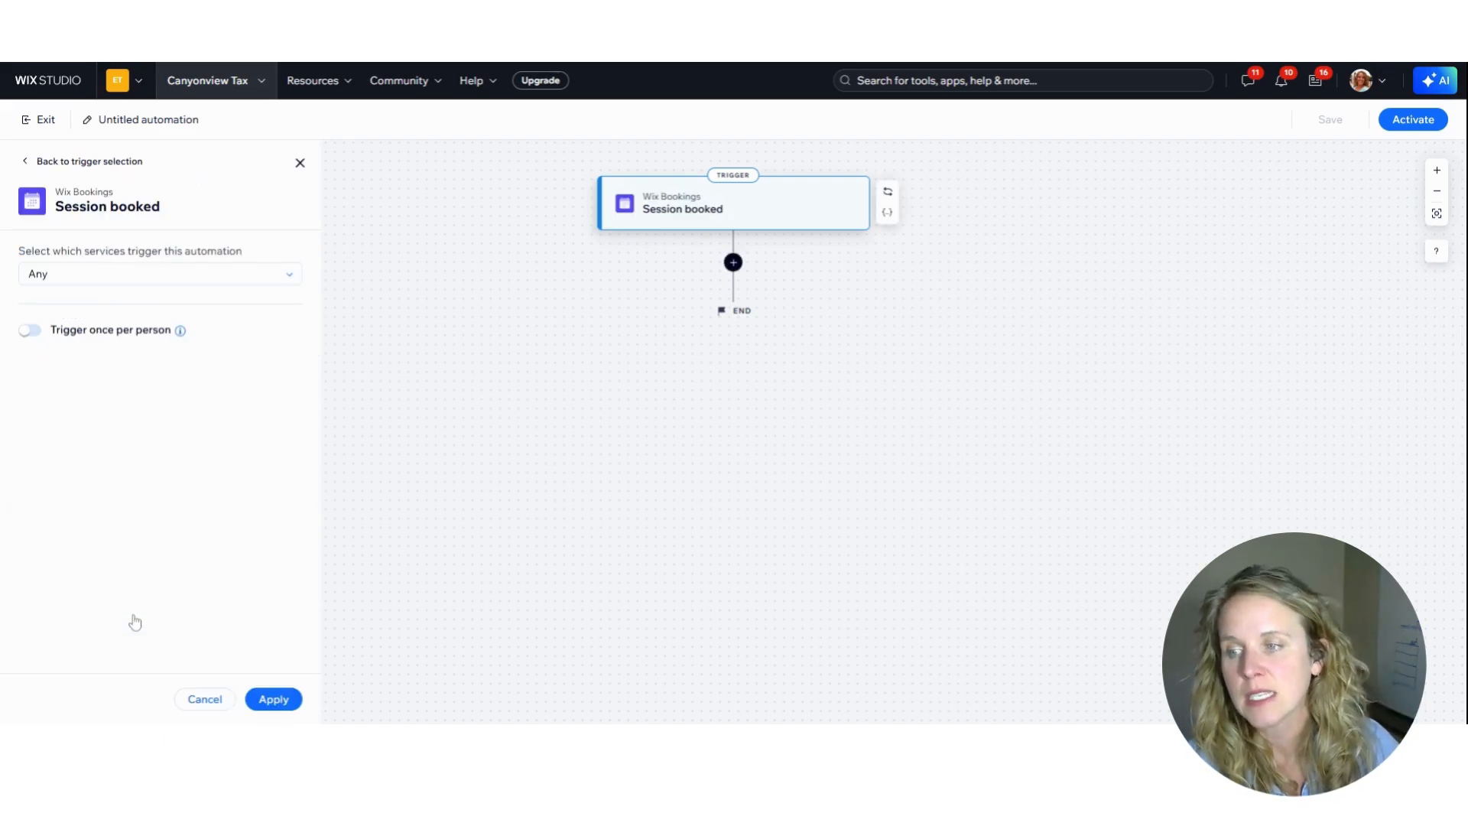
click(250, 275)
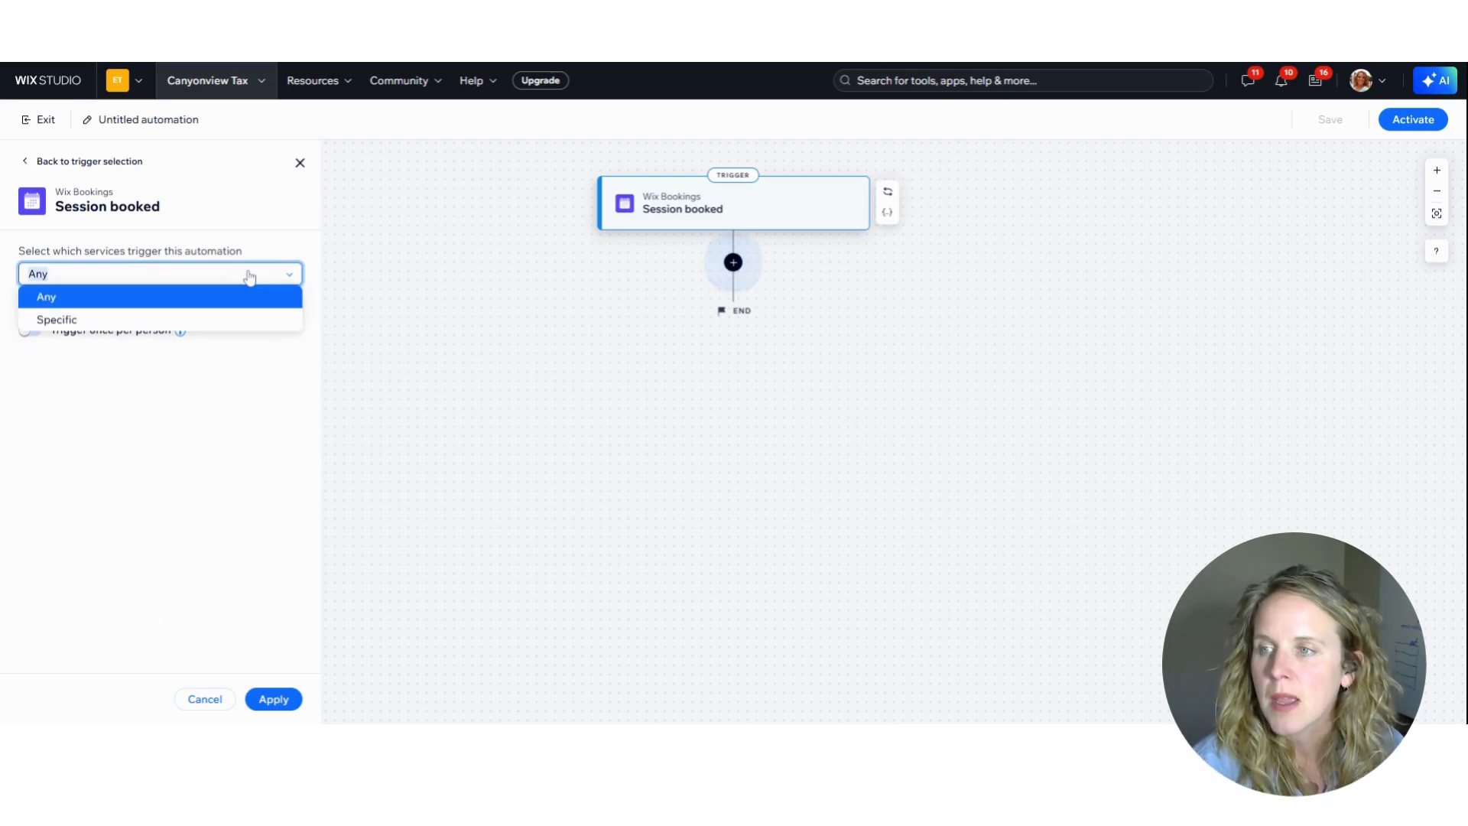
click(179, 322)
click(47, 306)
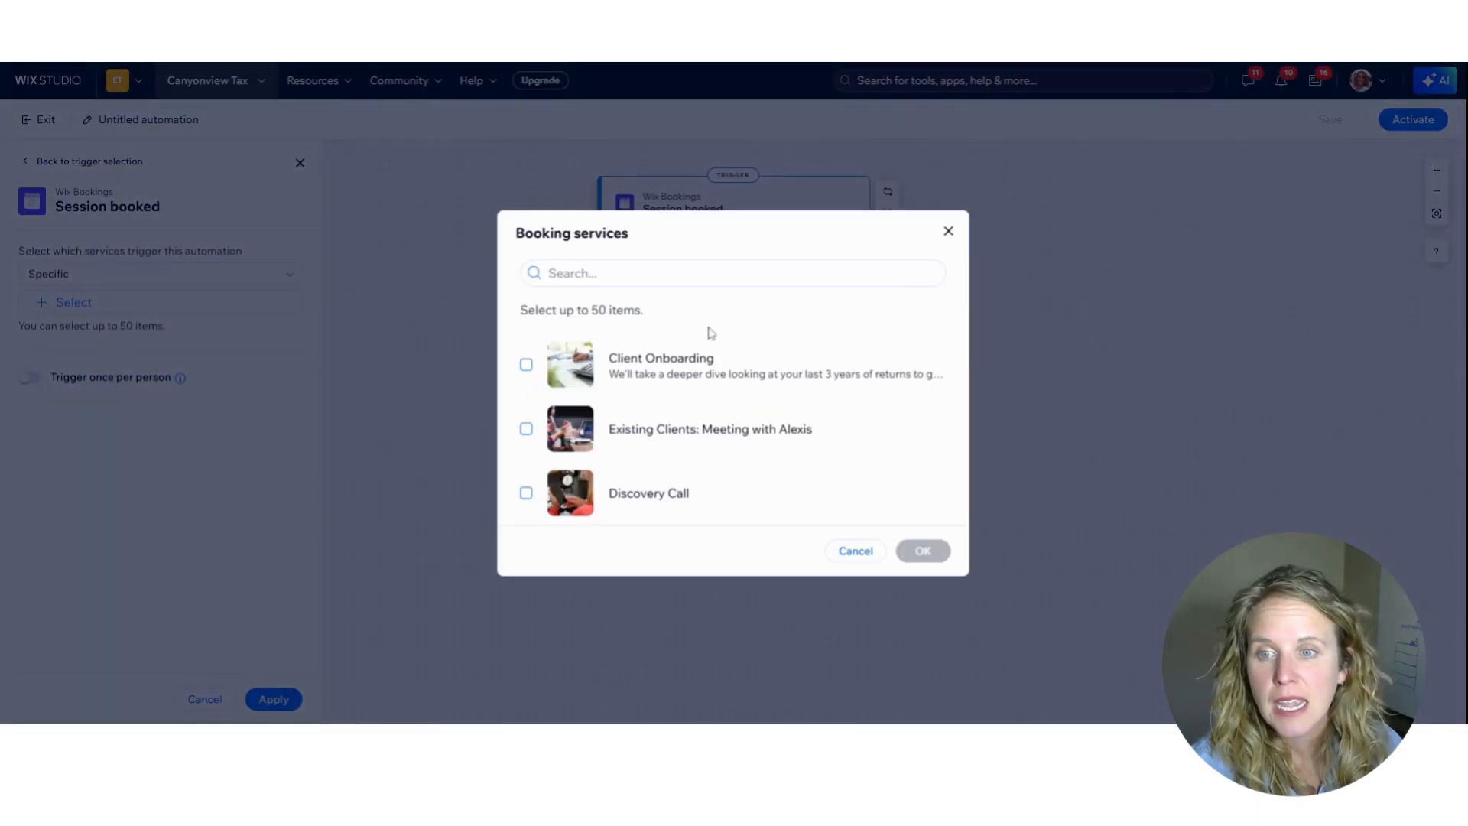
click(527, 493)
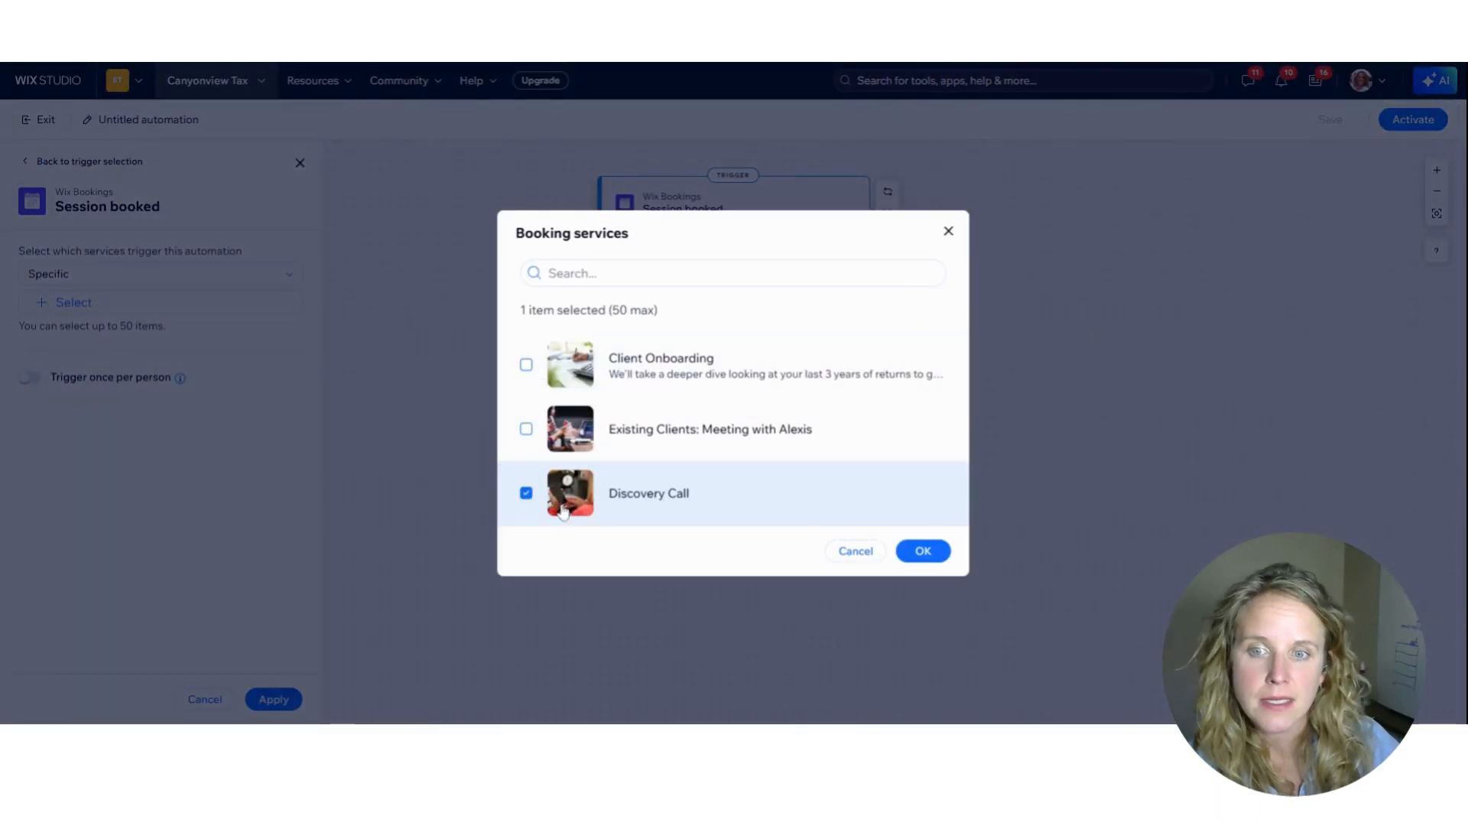
click(923, 552)
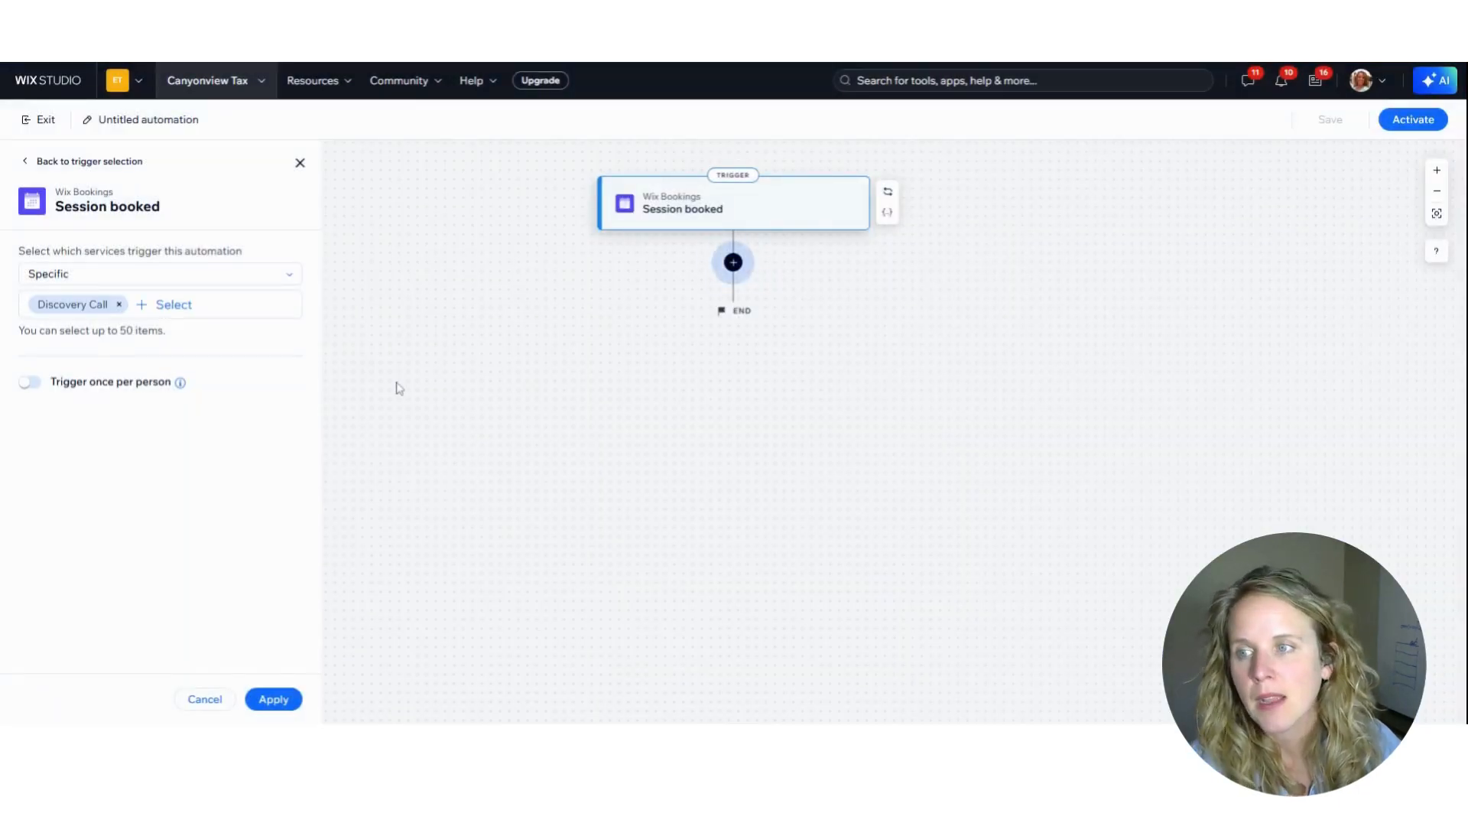
click(270, 698)
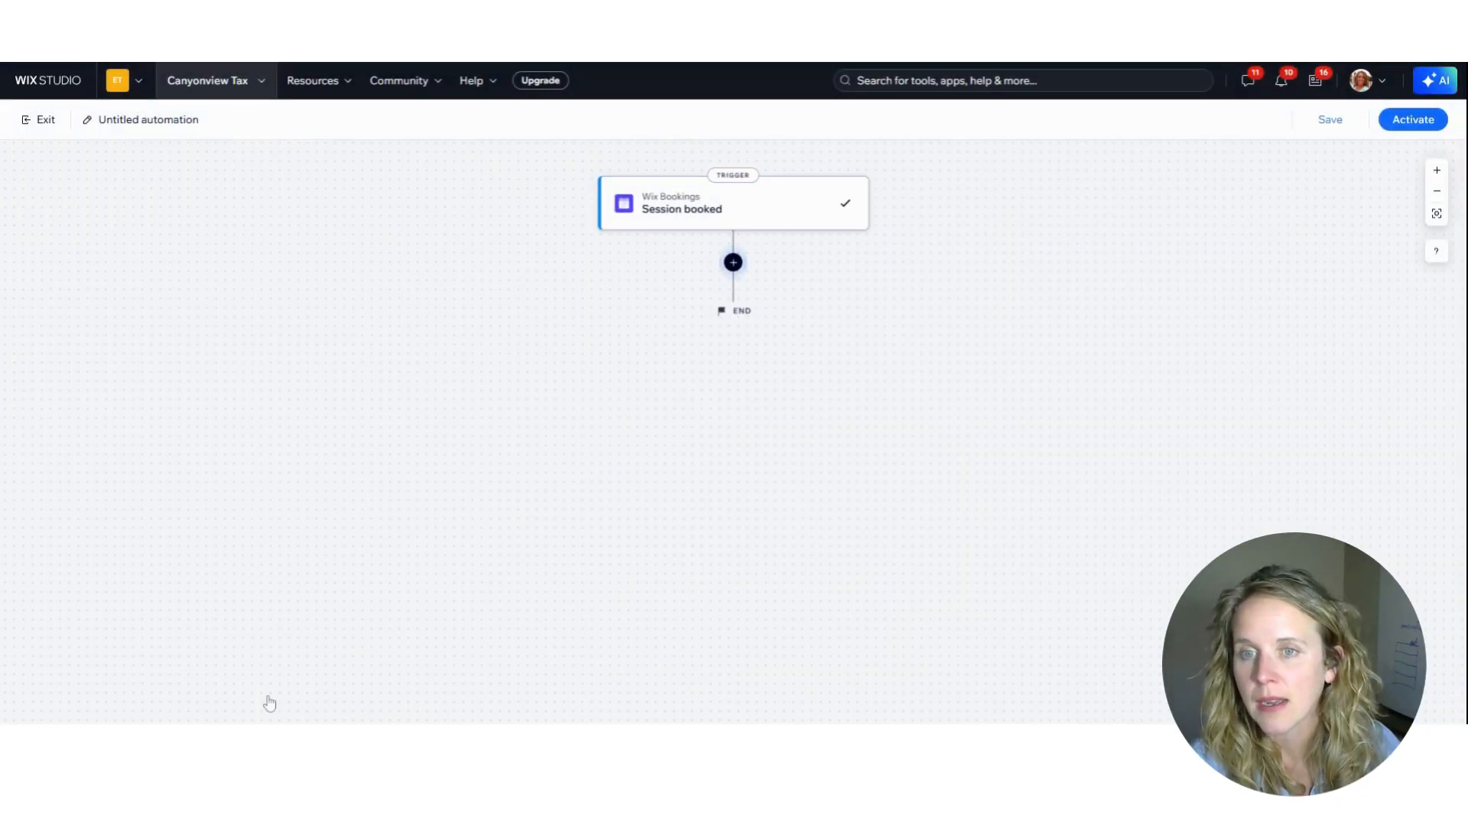
Look through the available actions and add a Send an email action after the Session booked trigger
click(731, 263)
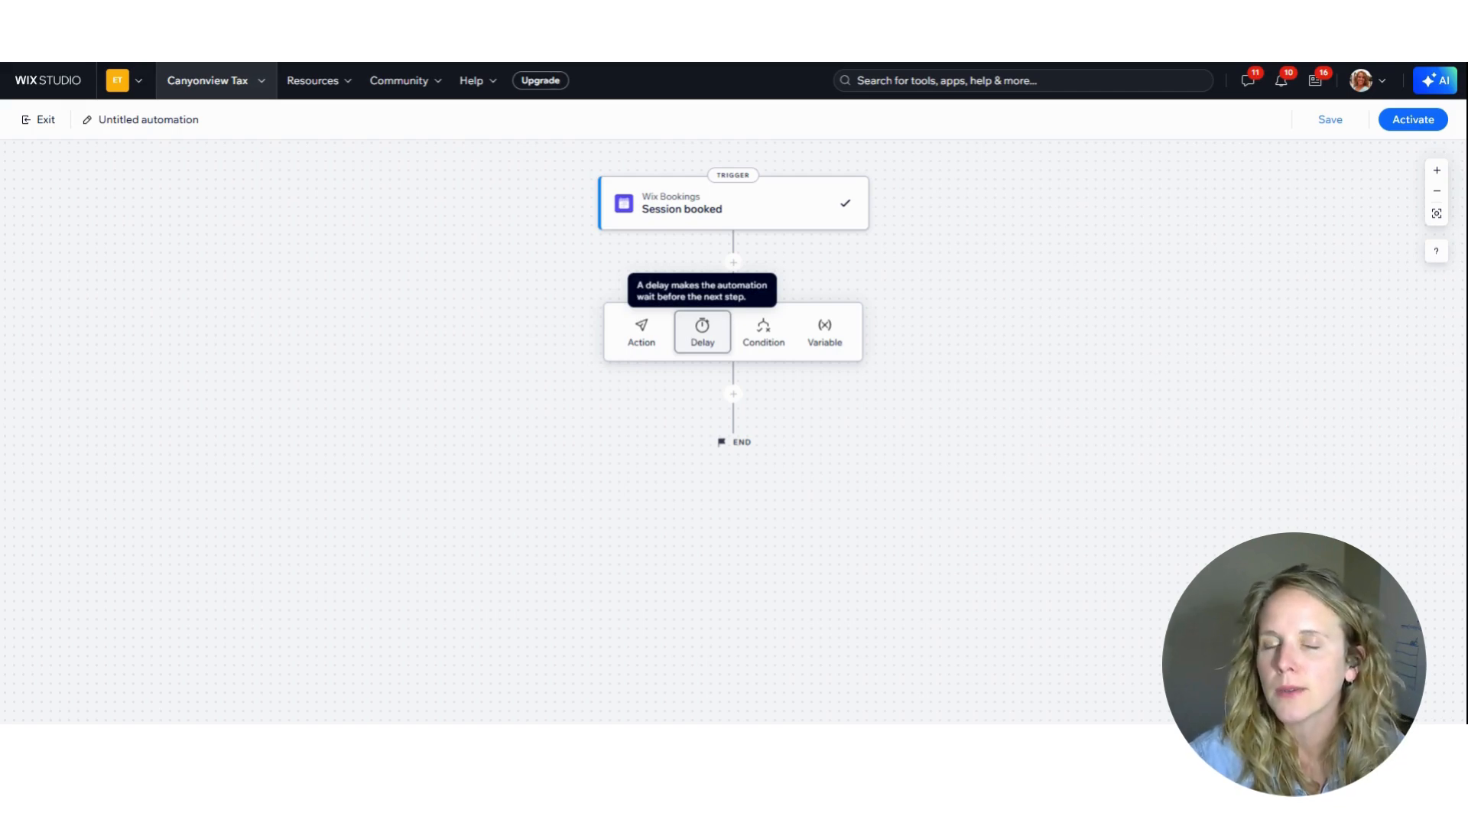
click(639, 339)
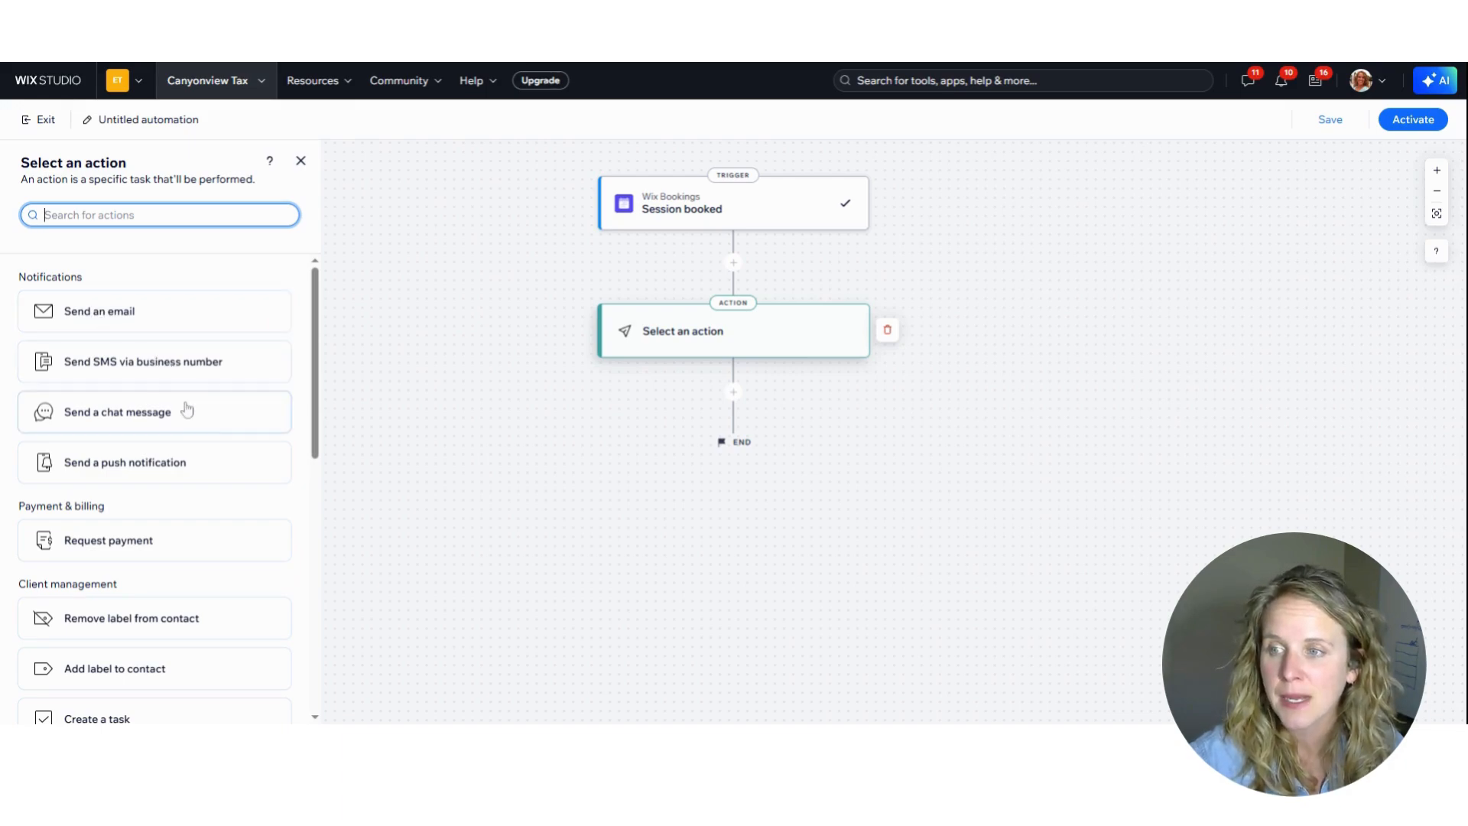
scroll(210, 442, down, 2)
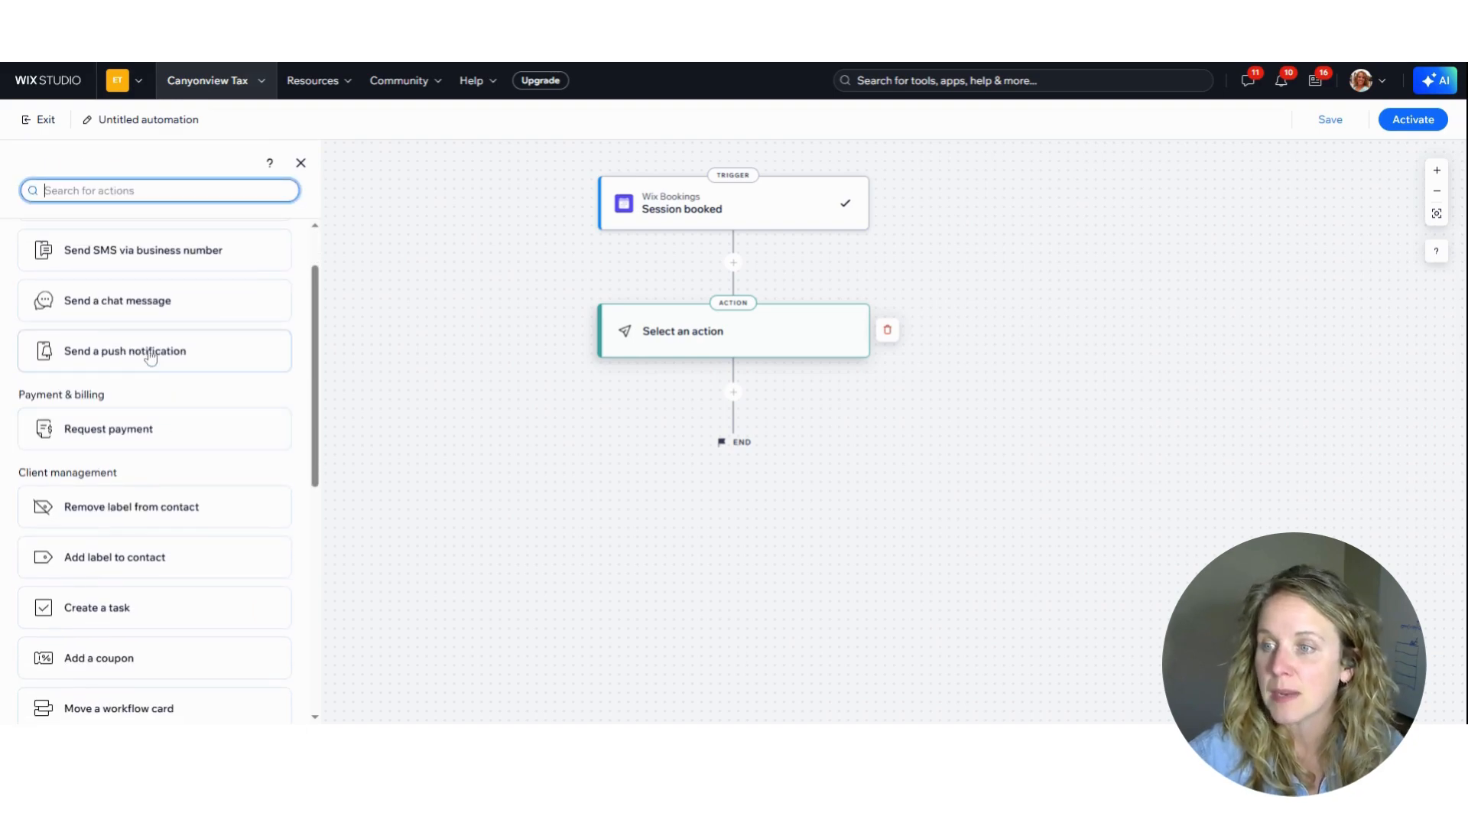
scroll(196, 562, down, 2)
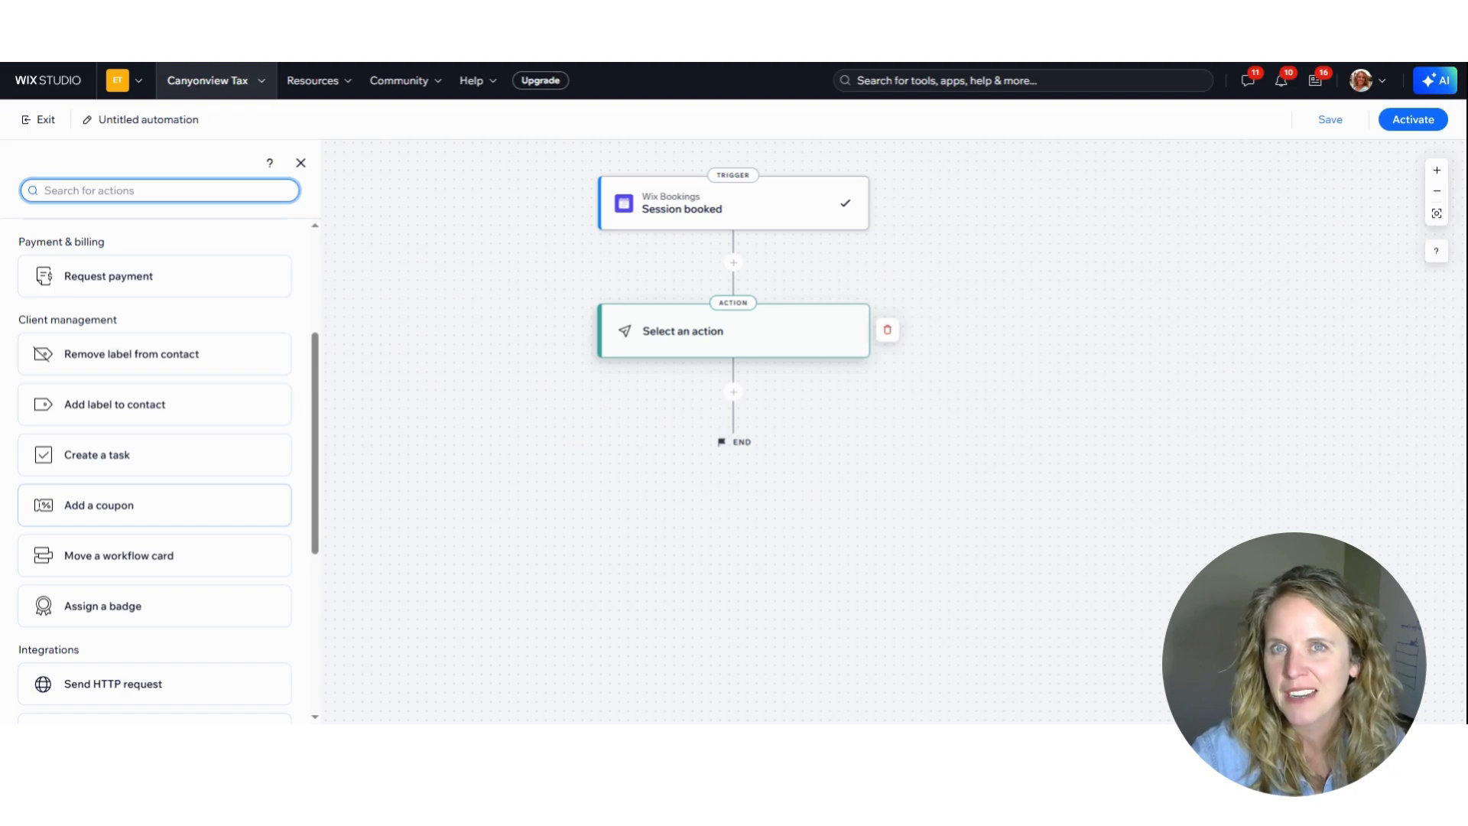
scroll(141, 524, down, 5)
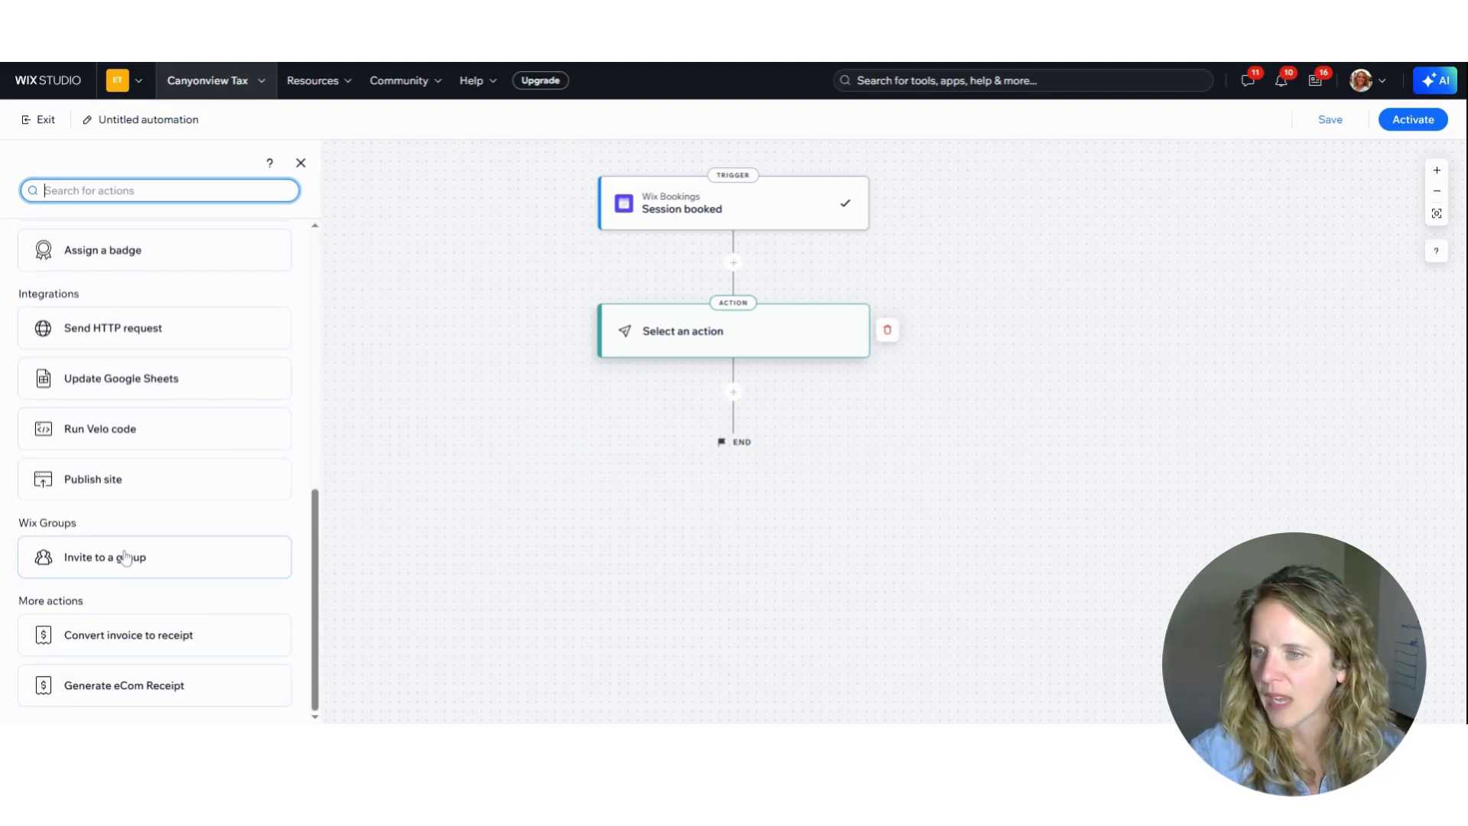
scroll(128, 635, up, 10)
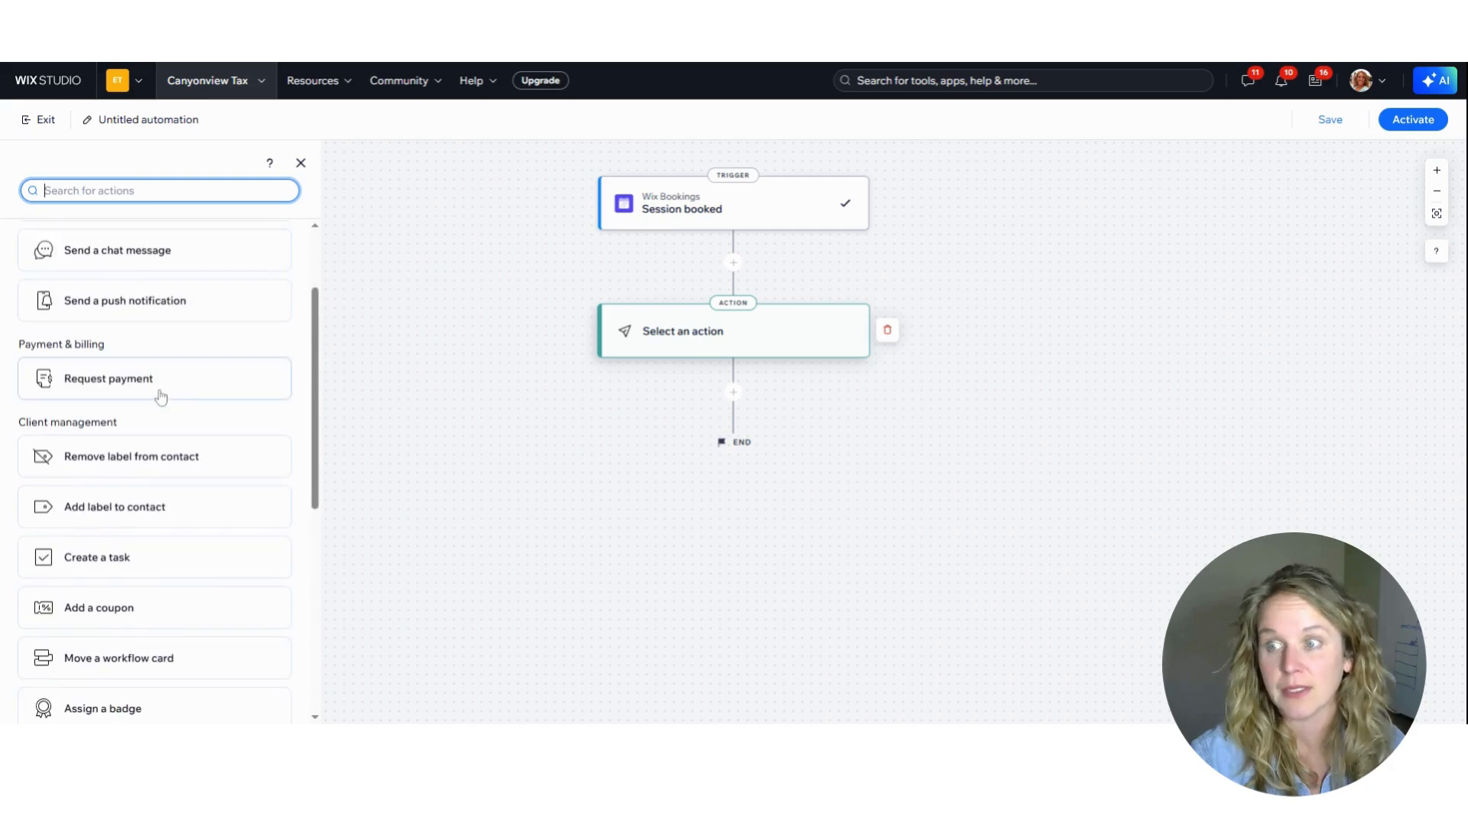
scroll(158, 395, up, 4)
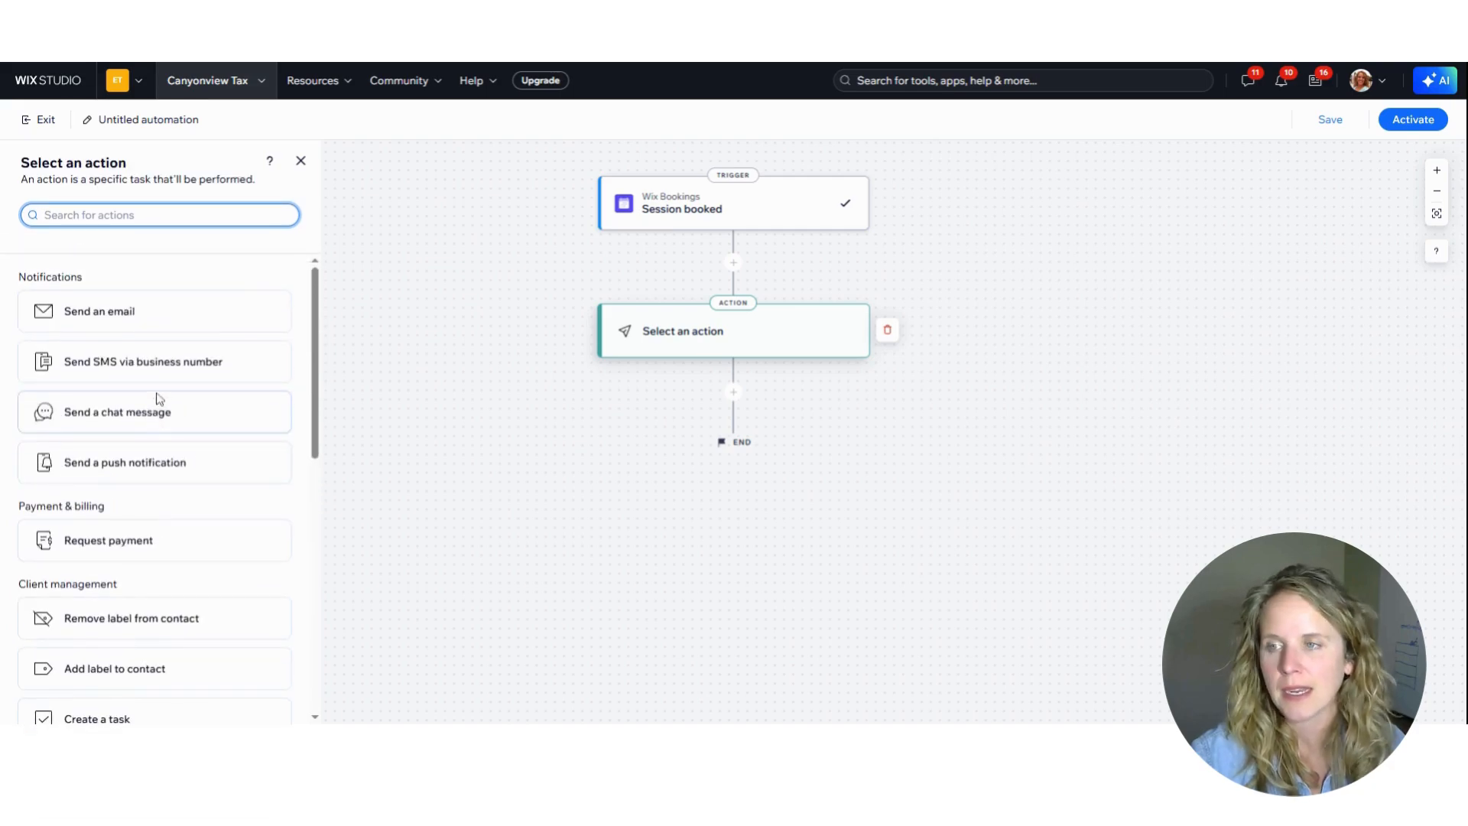
click(113, 309)
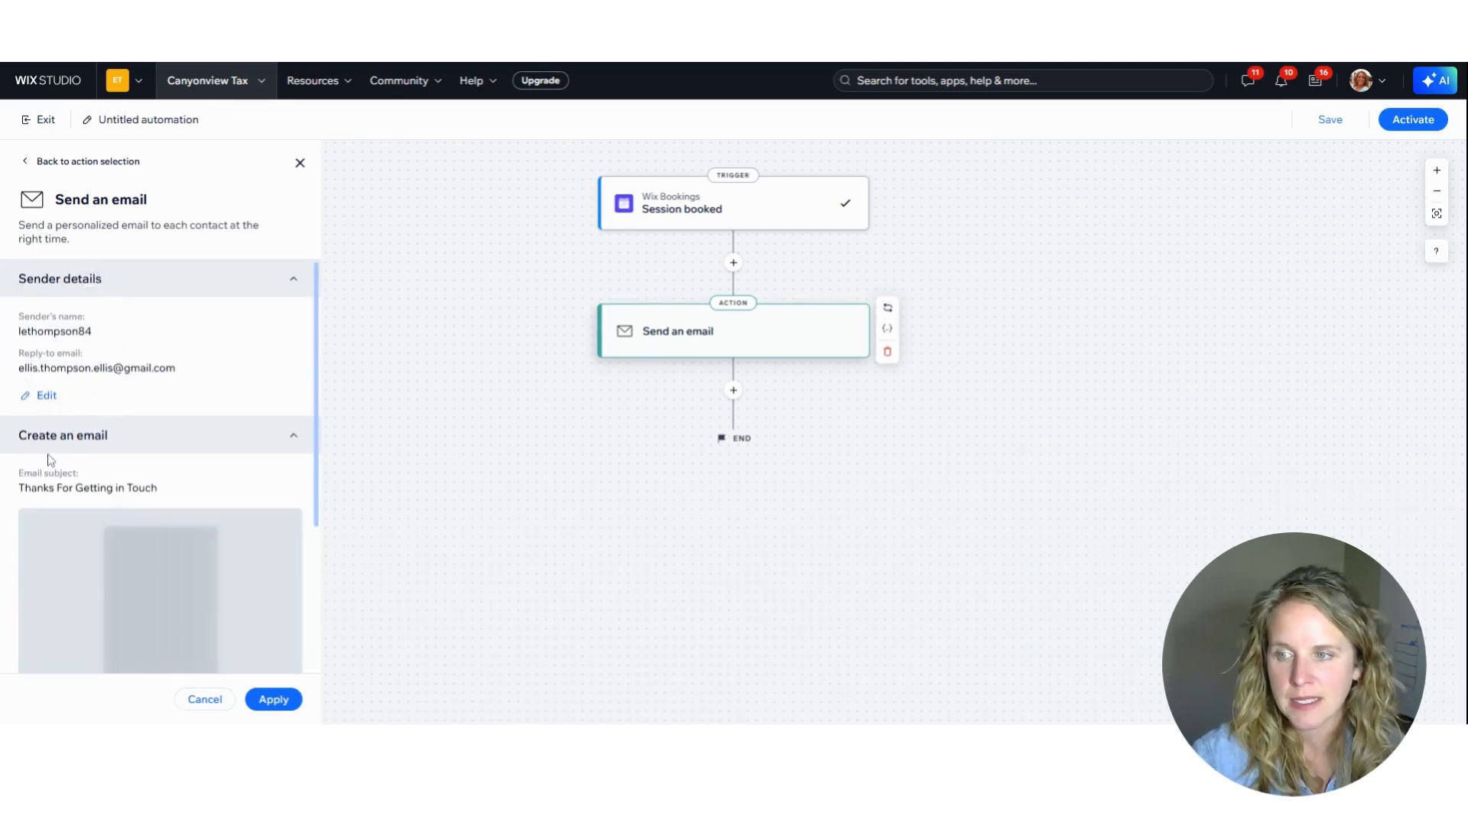
Open the Send an email action's message for editing and replace its heading with "Catchy Title"
scroll(112, 509, down, 3)
scroll(90, 366, up, 2)
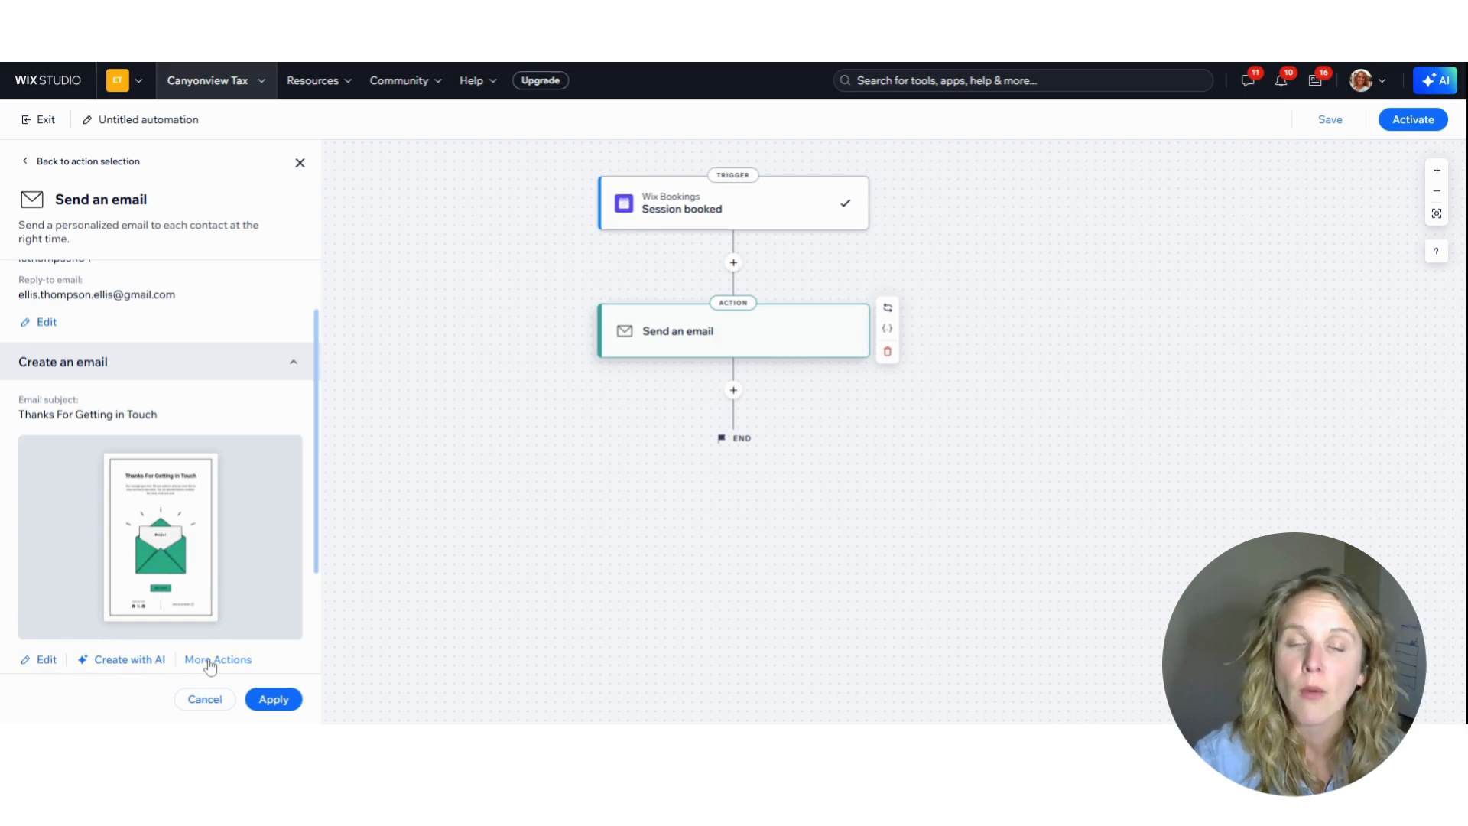
click(43, 660)
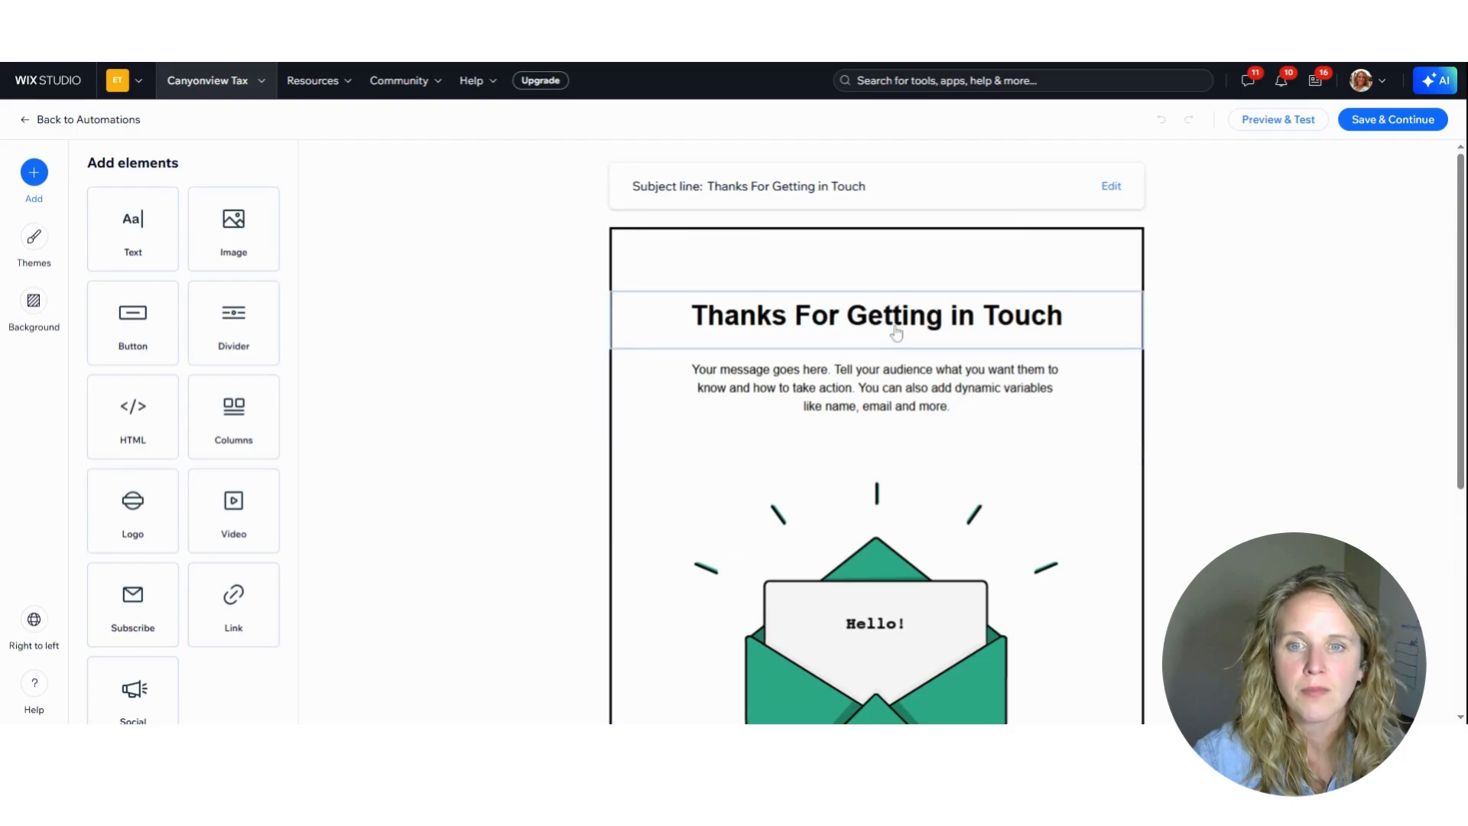
click(896, 332)
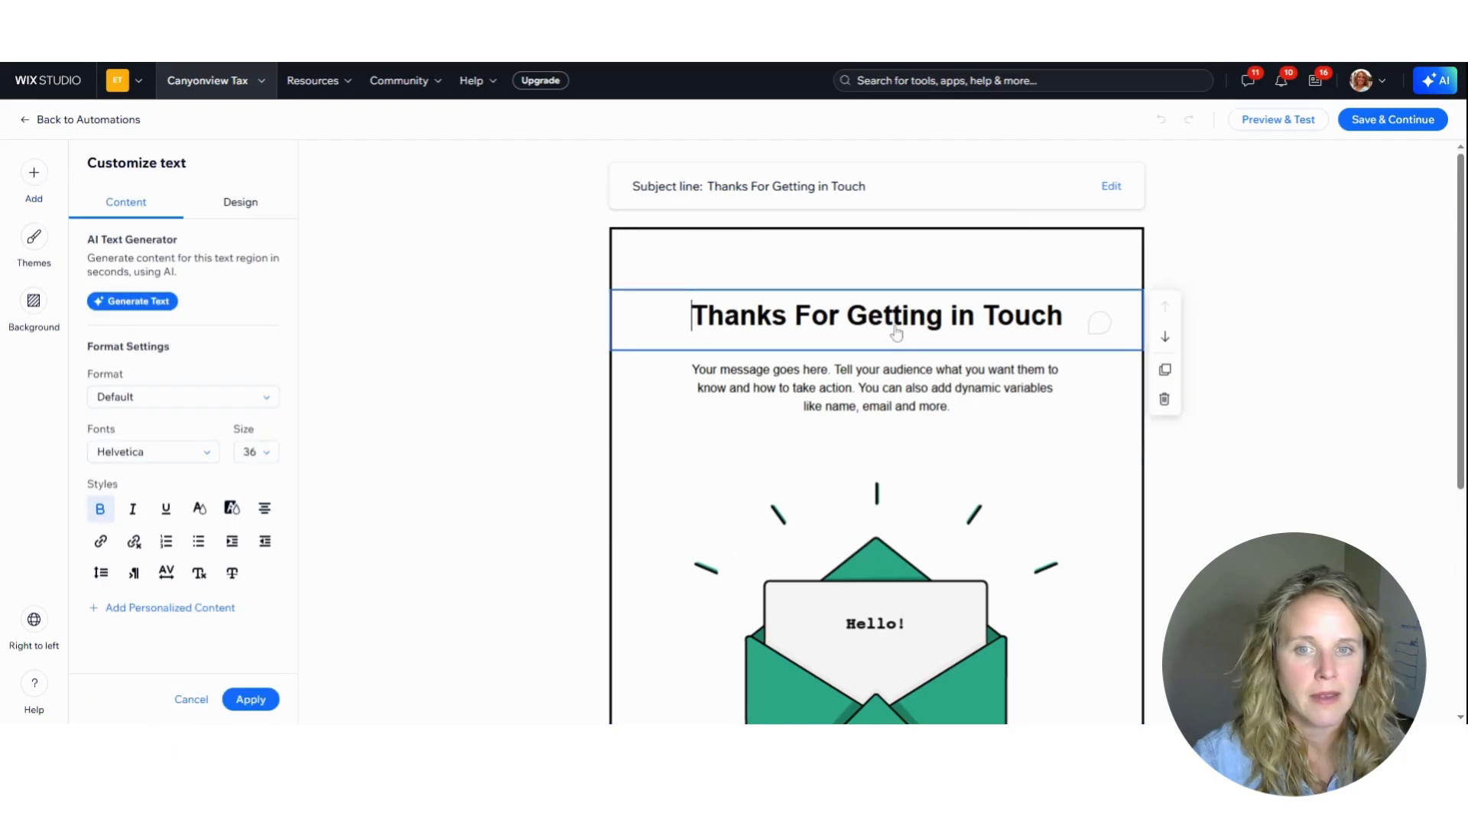
drag(1064, 325, 1099, 319)
click(690, 325)
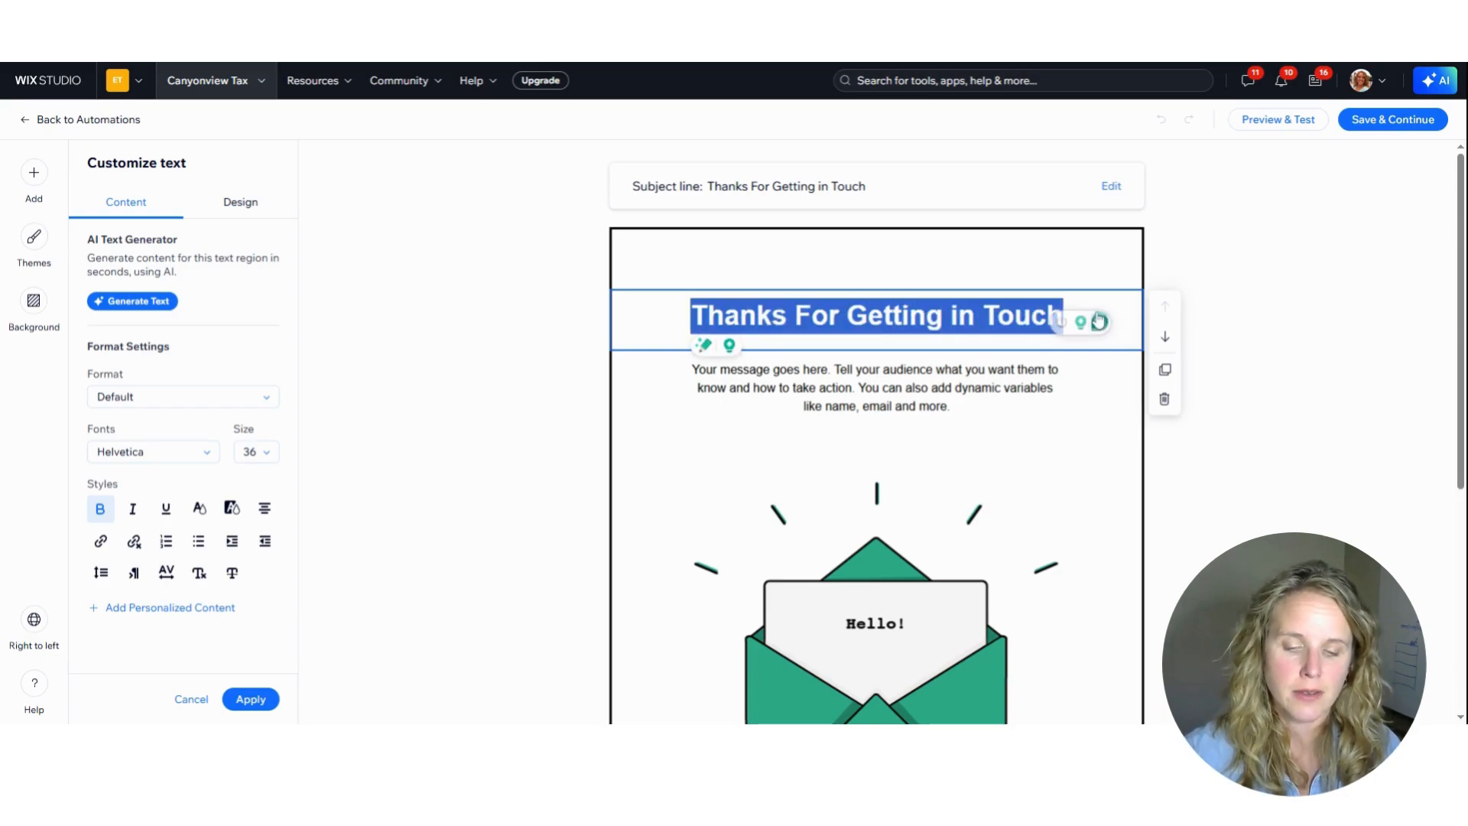
text(Catchy Title)
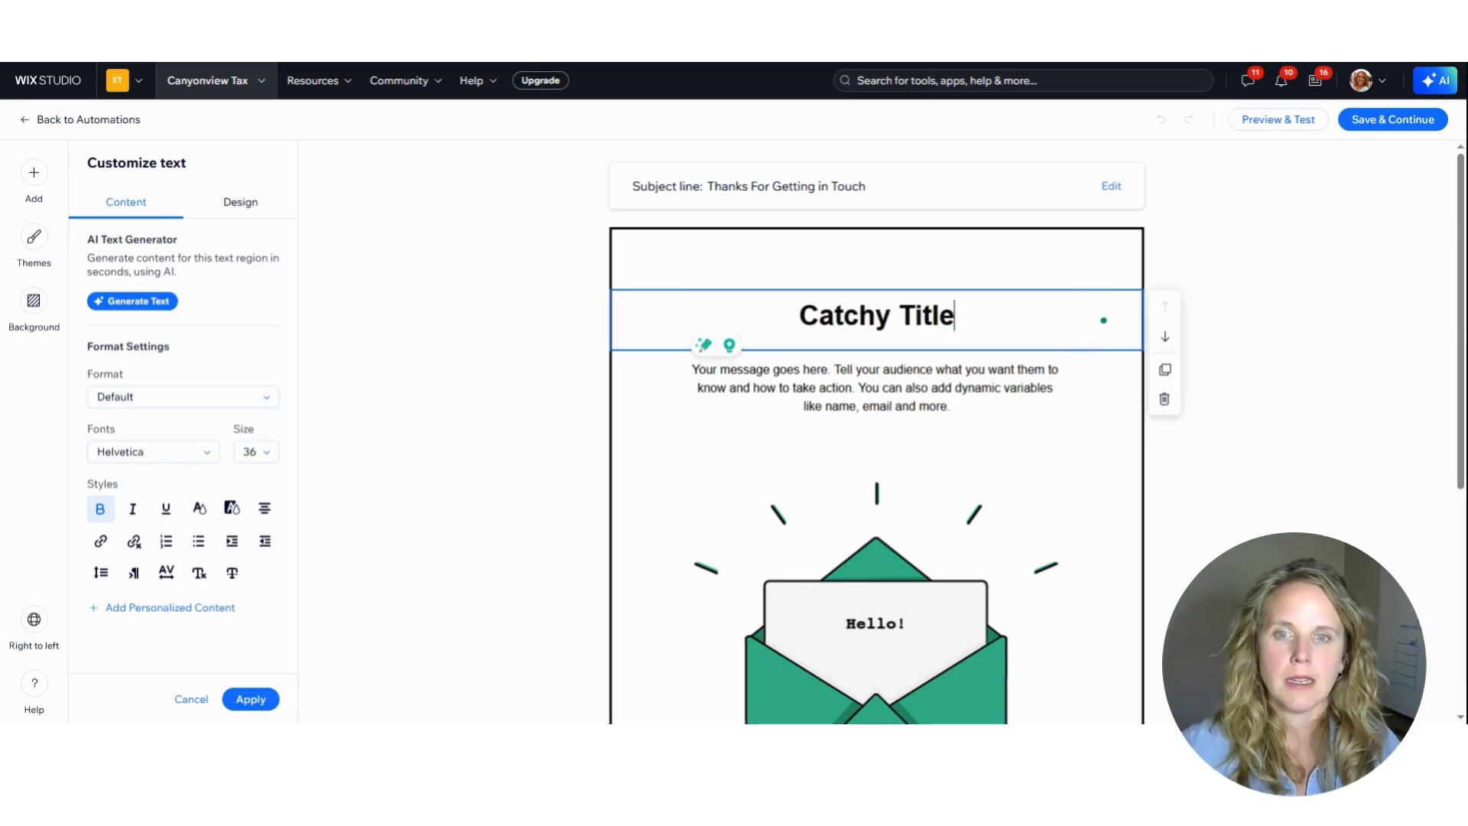
Set the email's subject line to "SUPER GREAT DEAL CUPON!!" and save it
click(1109, 186)
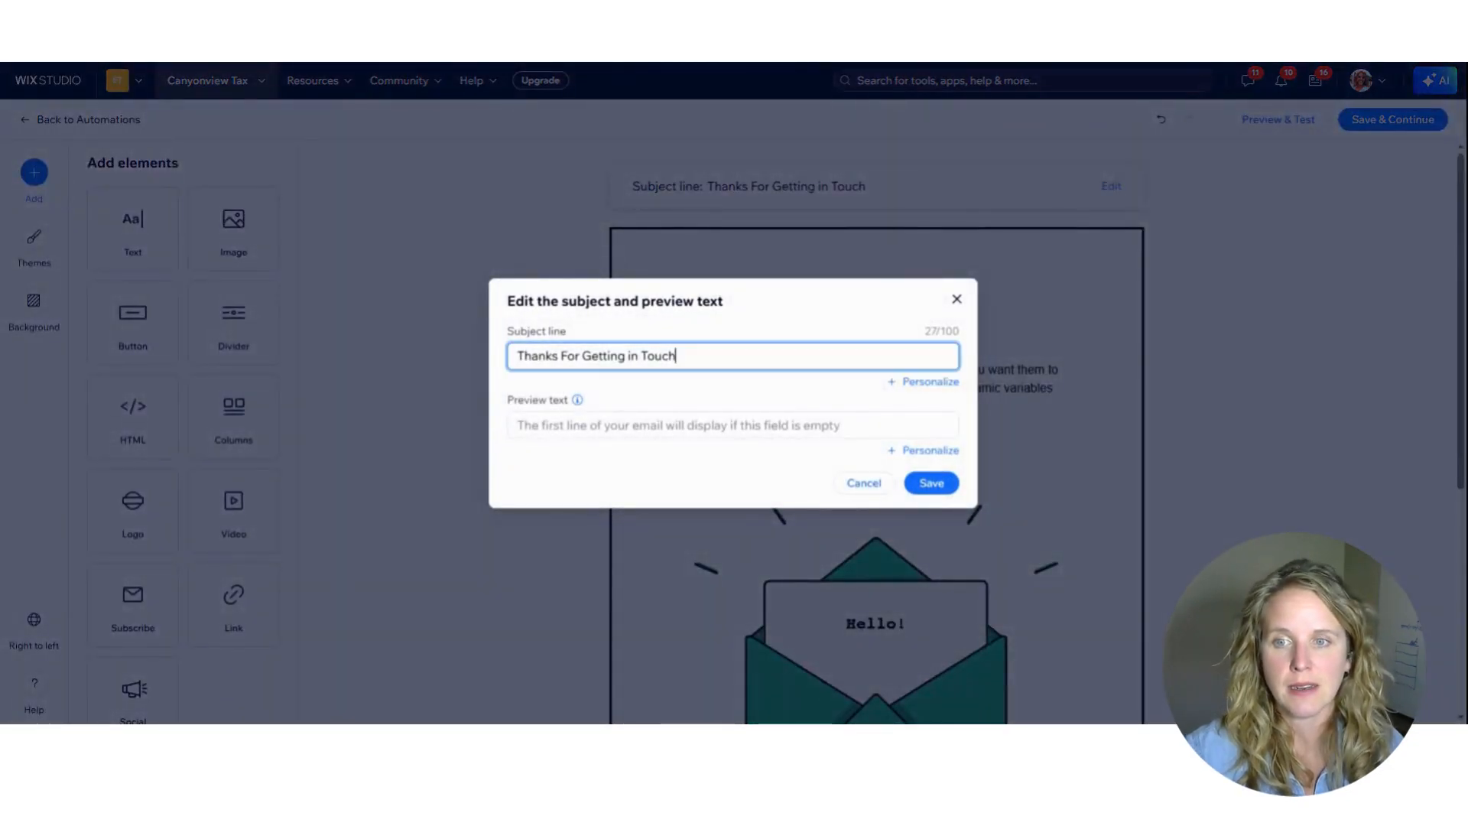
key(ctrl+shift+Left)
key(ctrl+shift+Left)
key(ctrl+shift+Left)
key(ctrl+shift+Left)
key(ctrl+shift+Left)
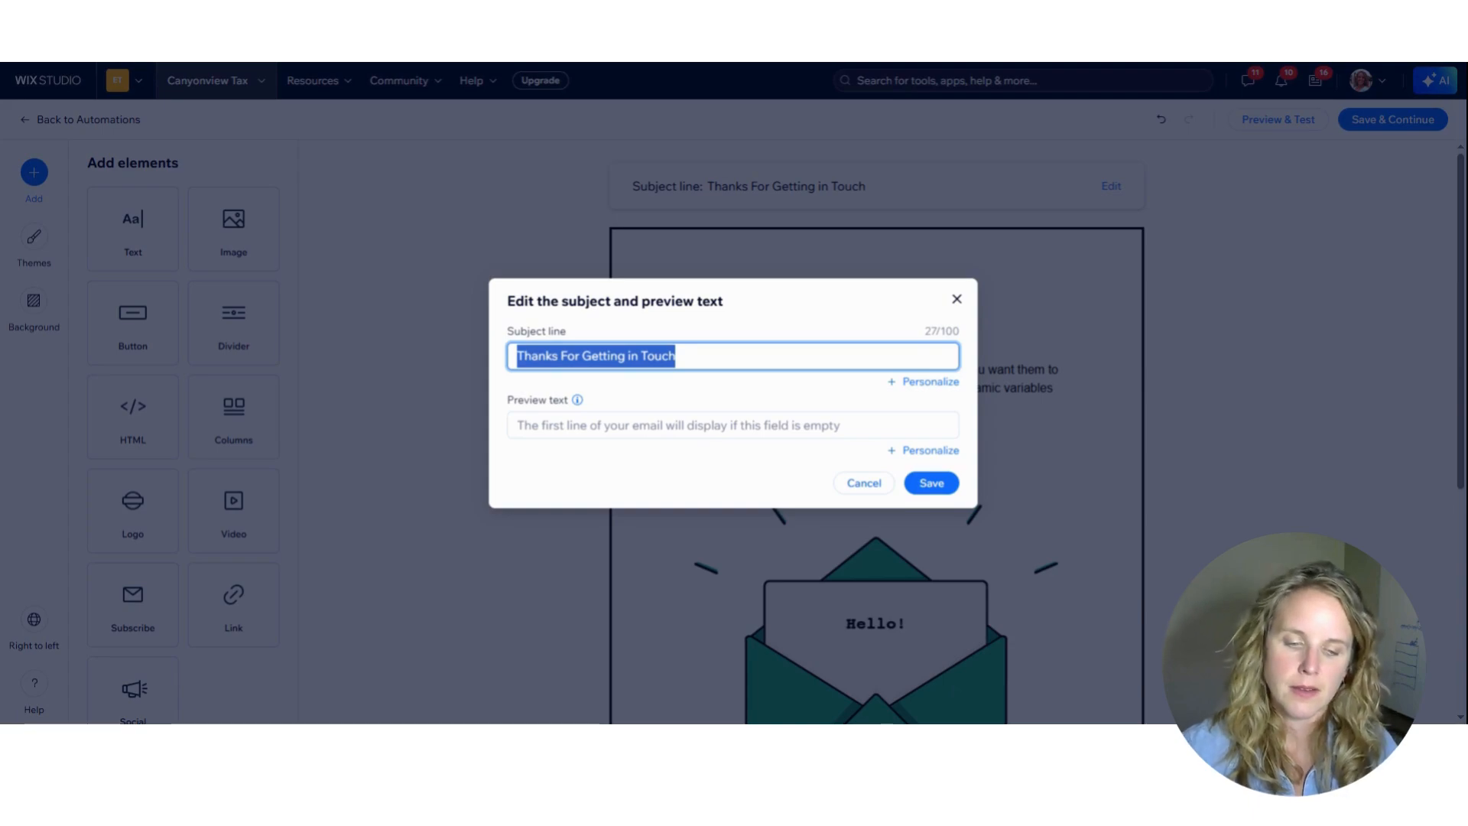
text(SUPER GREAT DEAL )
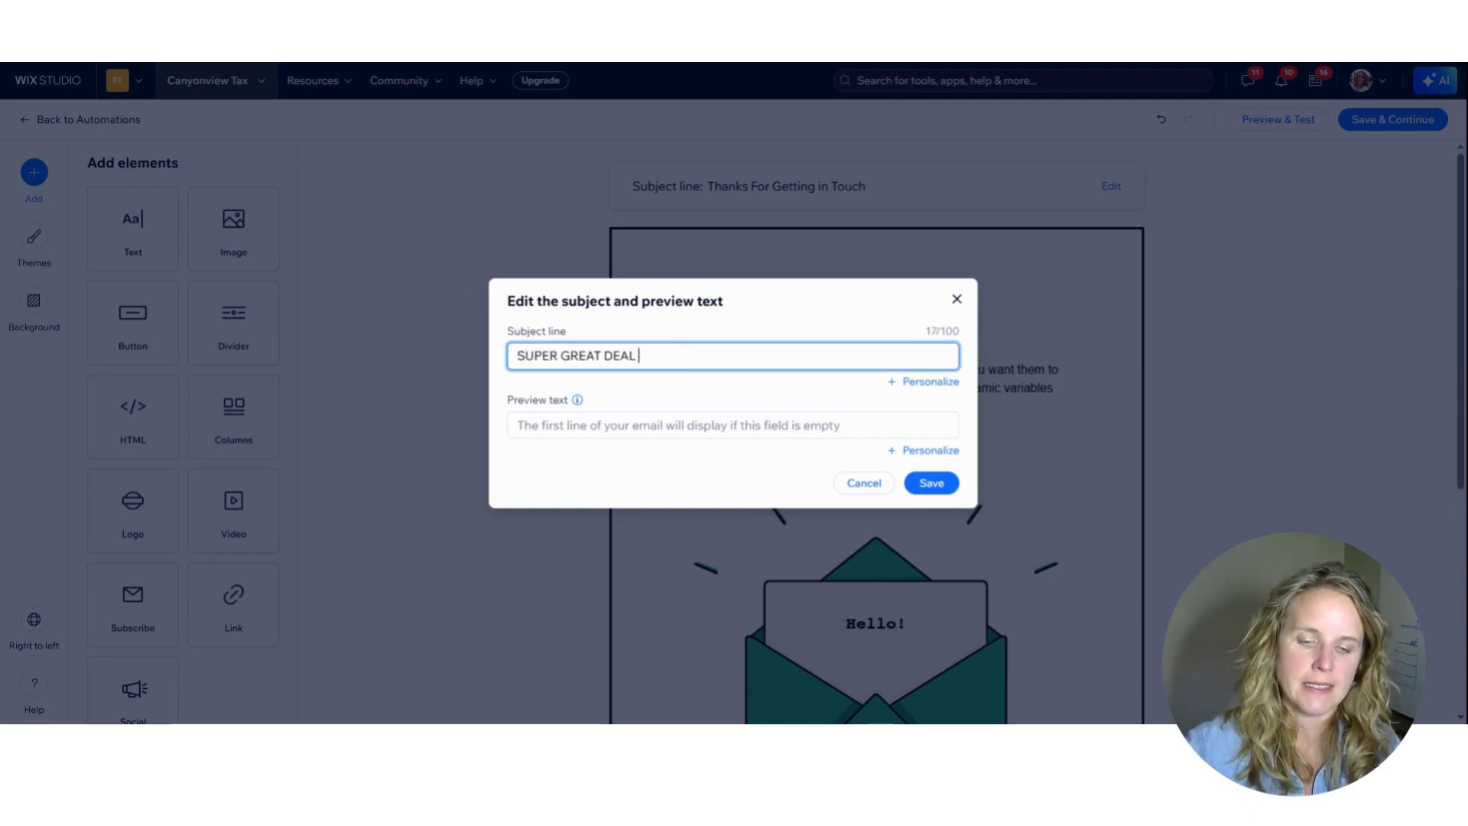
text(CUPON!!)
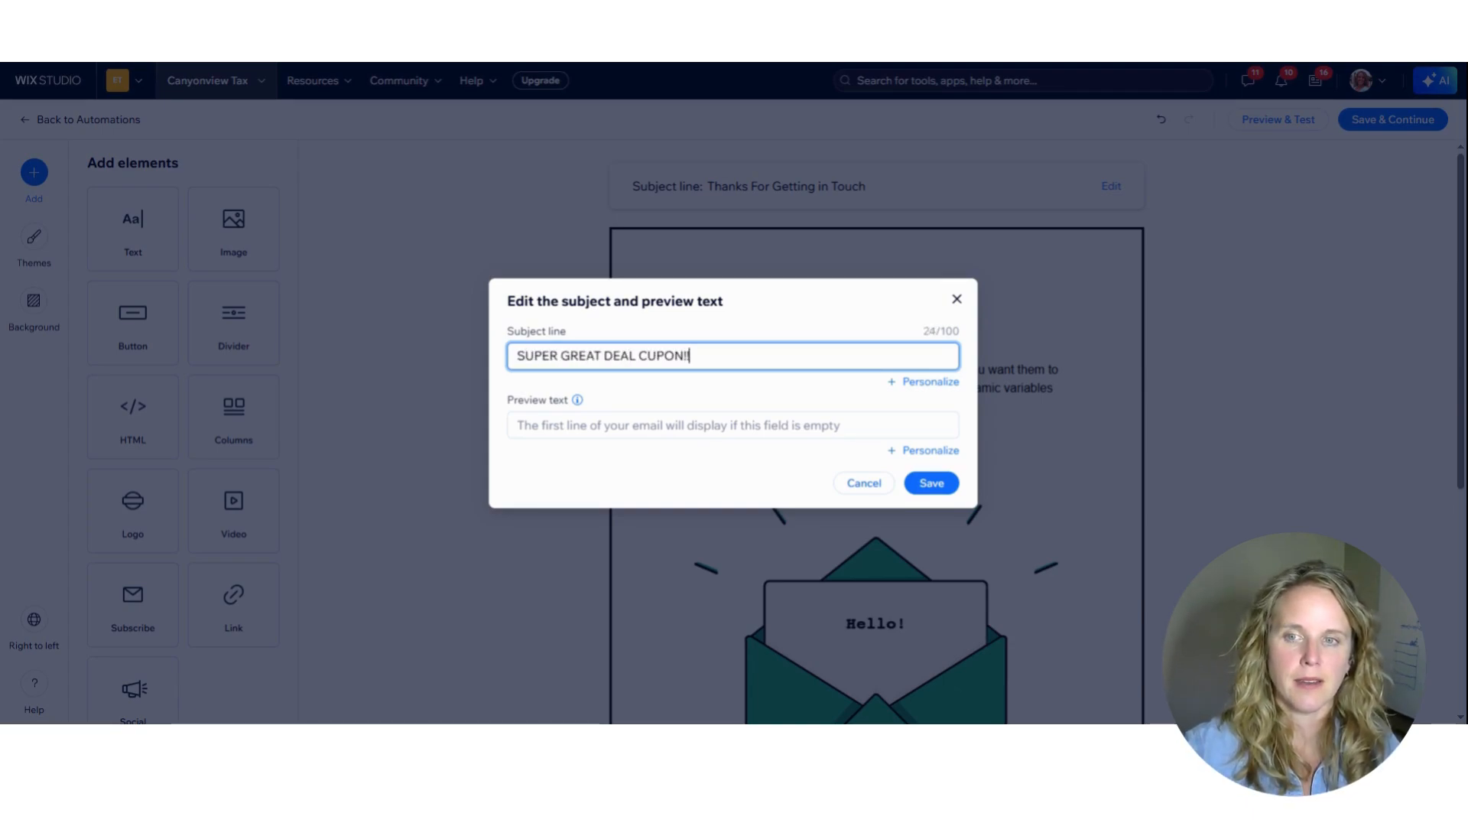
click(931, 482)
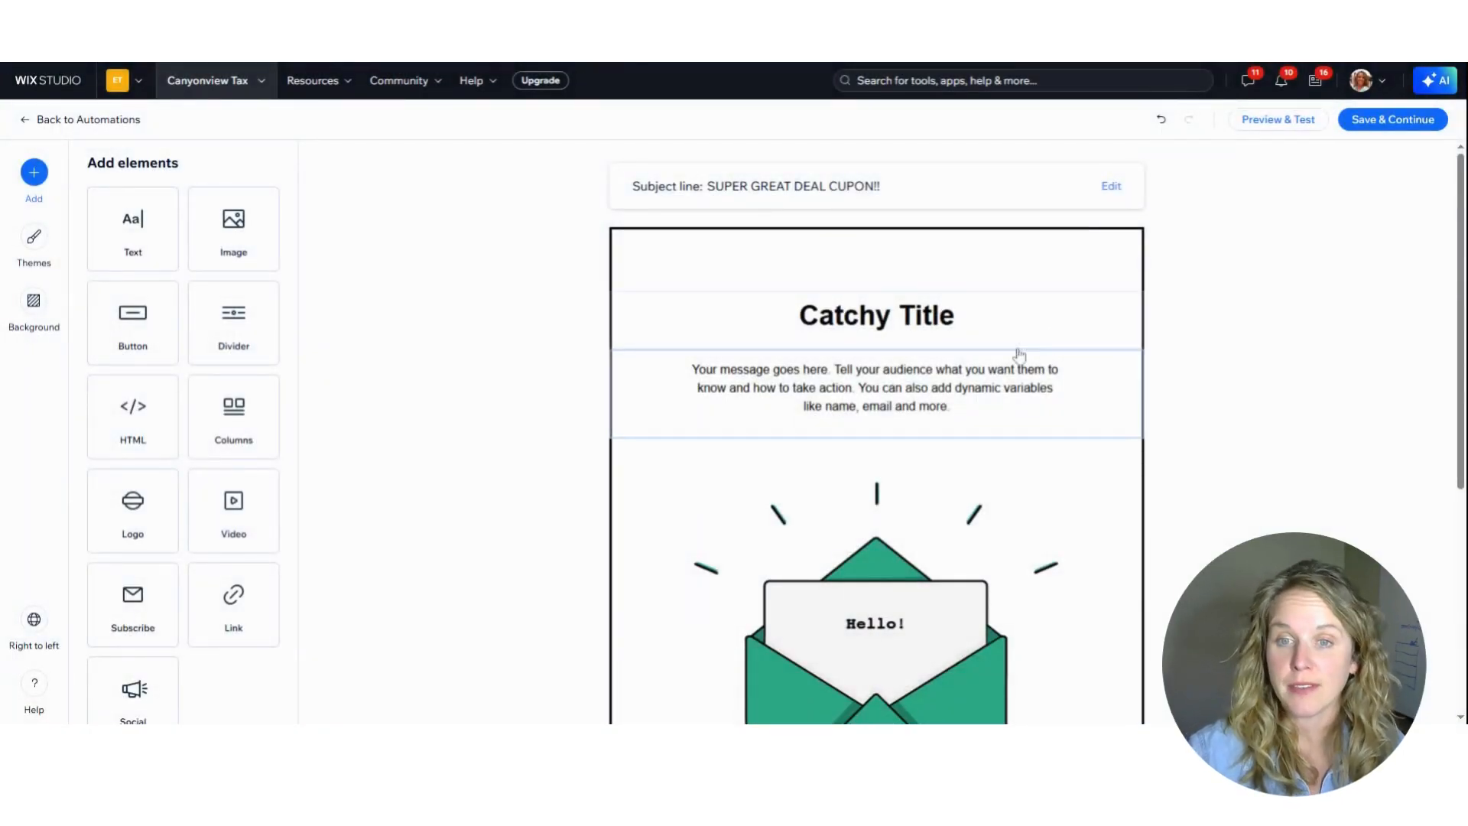
Try left alignment, numbered and bulleted list styles, and increased indentation on the message paragraph below the title
click(996, 411)
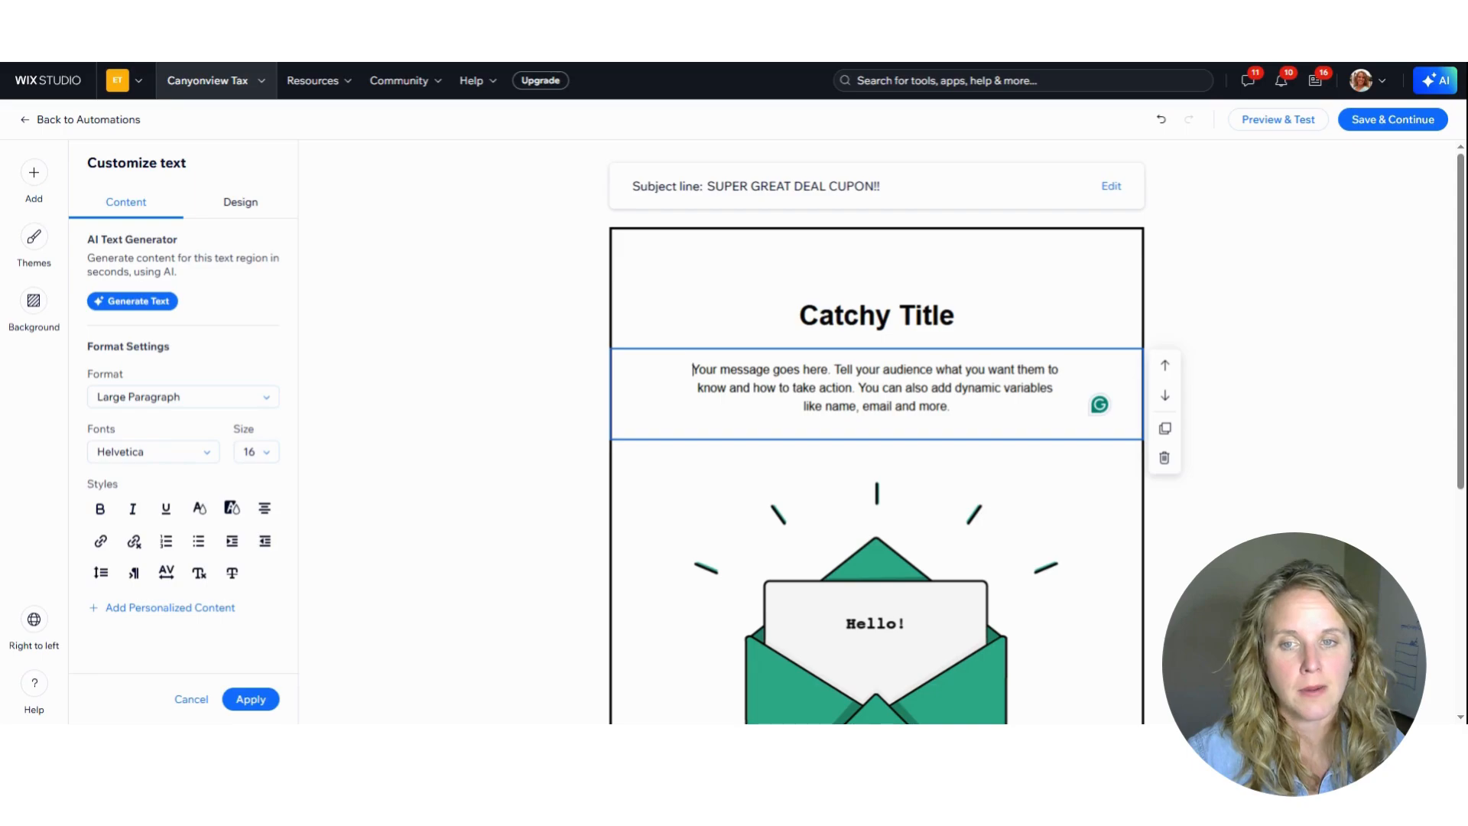
drag(692, 369, 994, 417)
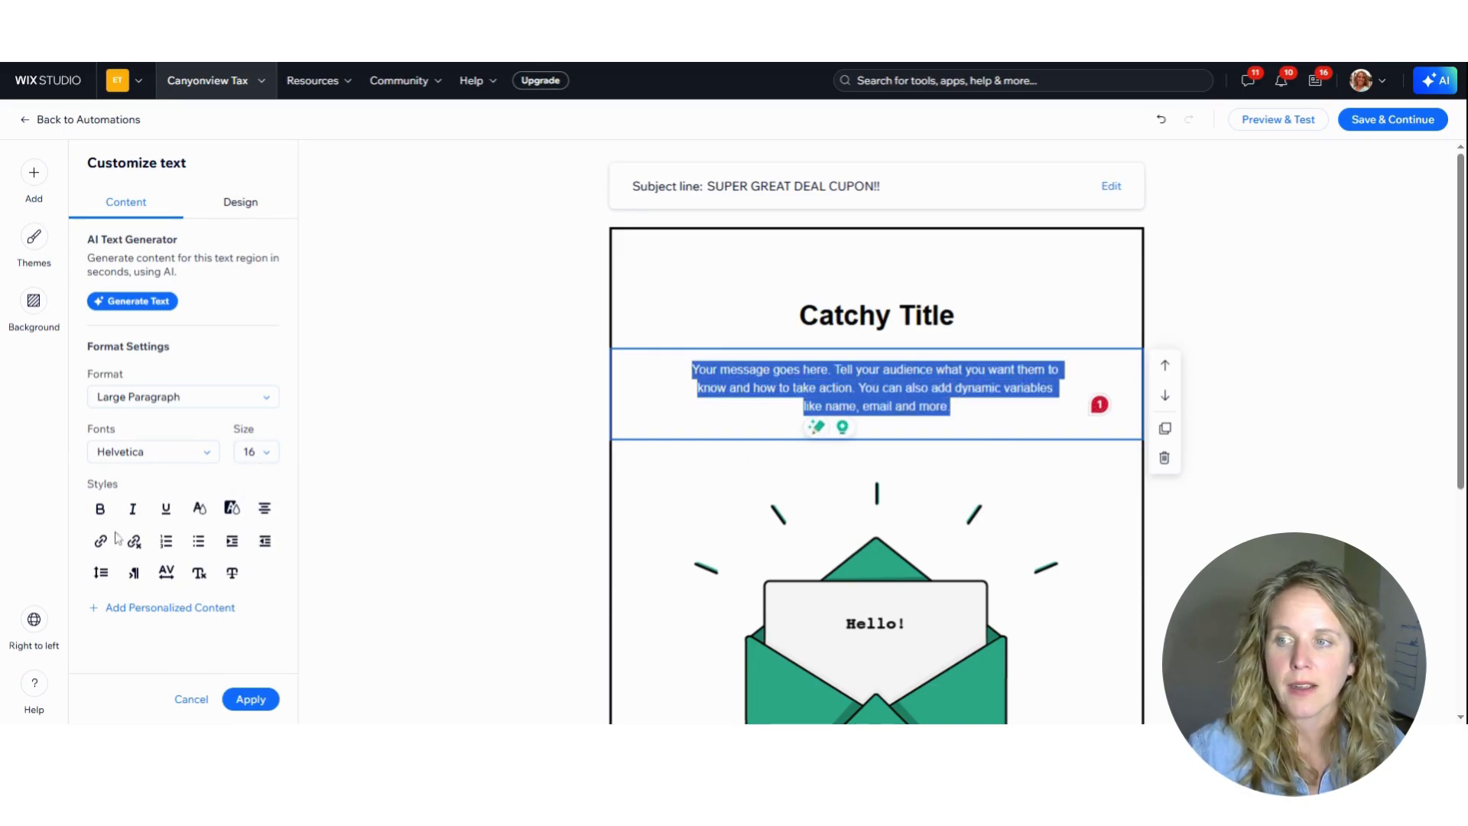
click(265, 509)
click(277, 557)
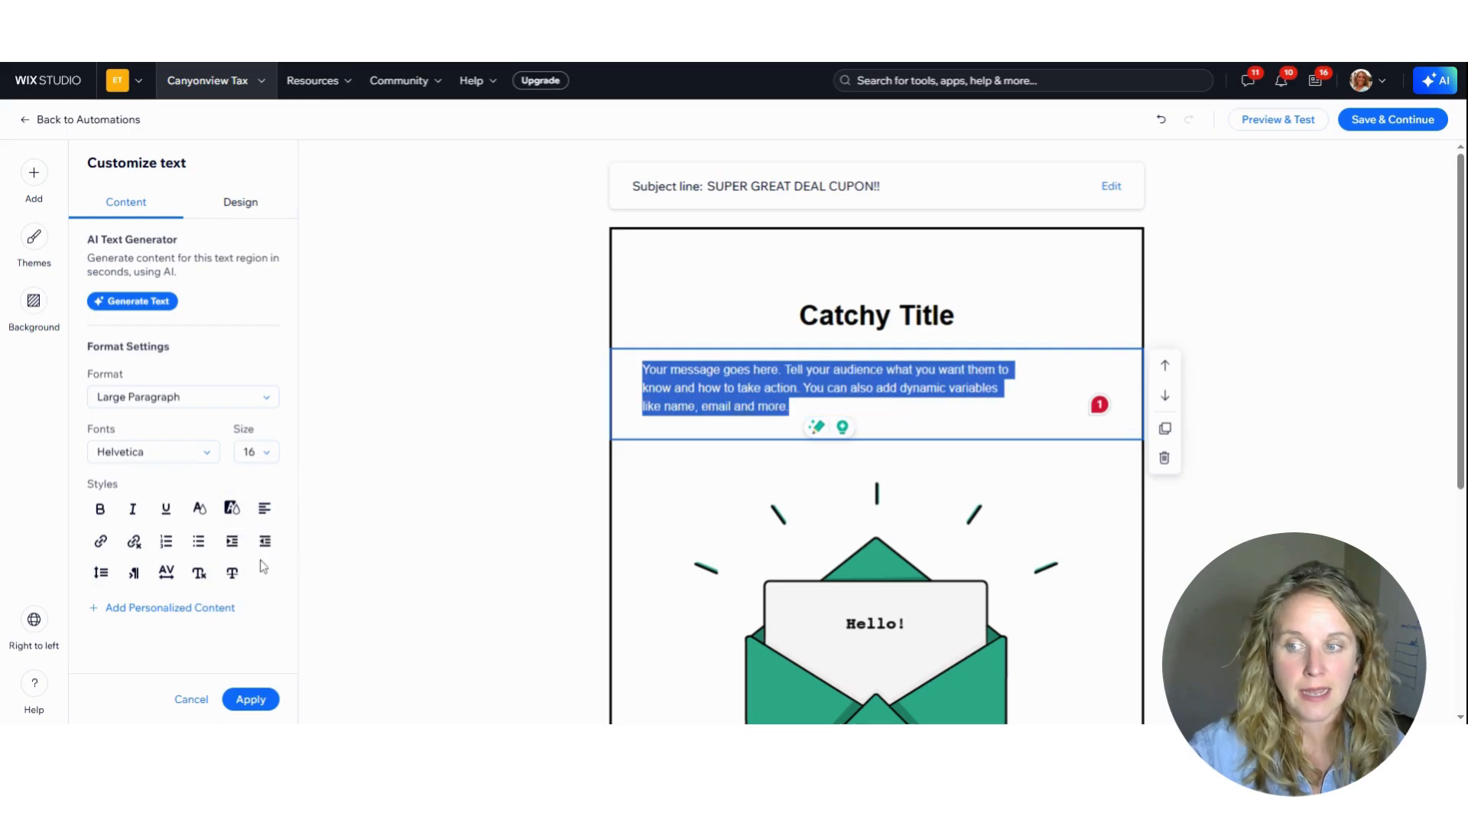
click(166, 544)
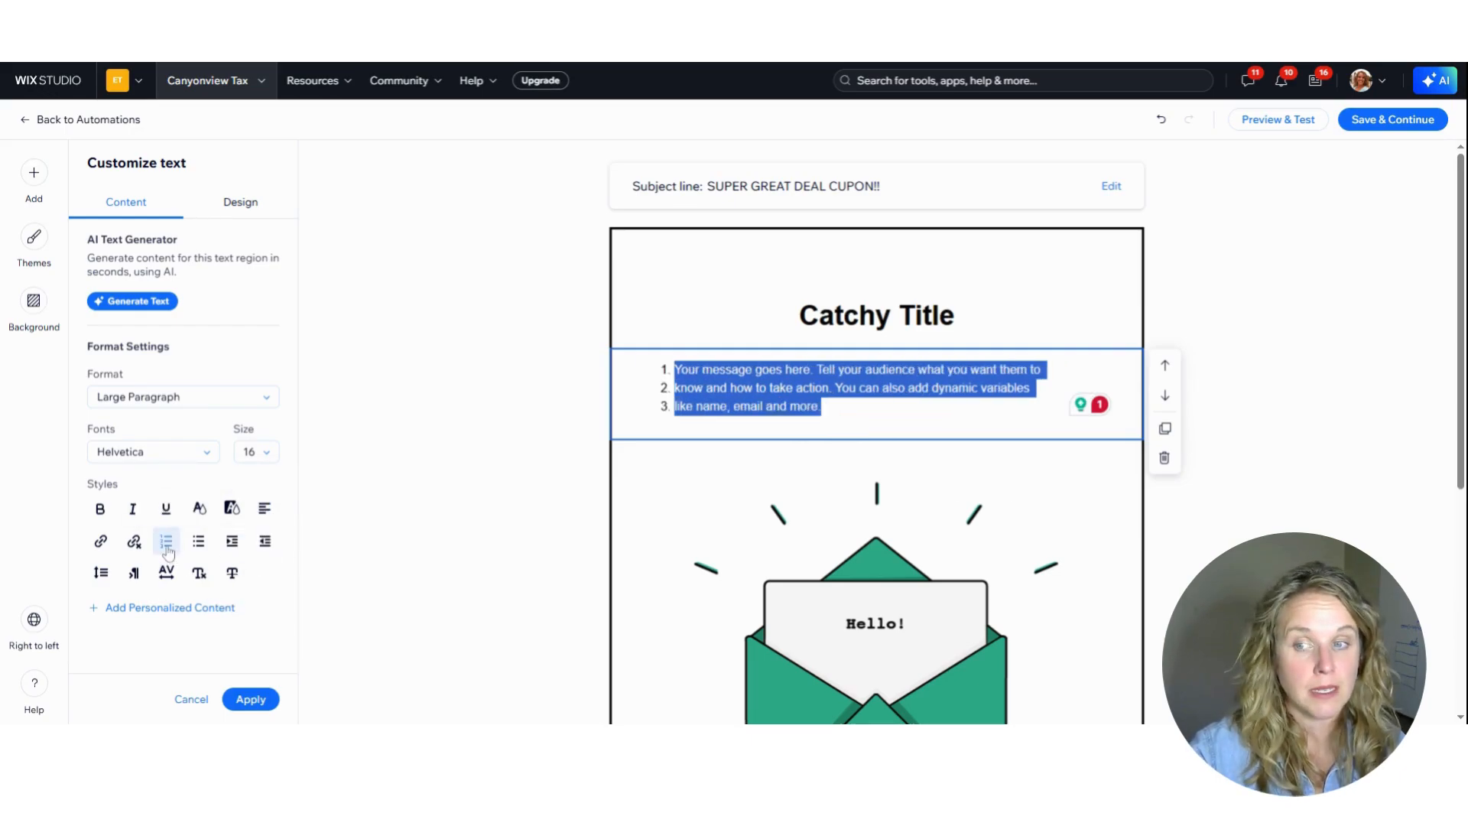
click(197, 542)
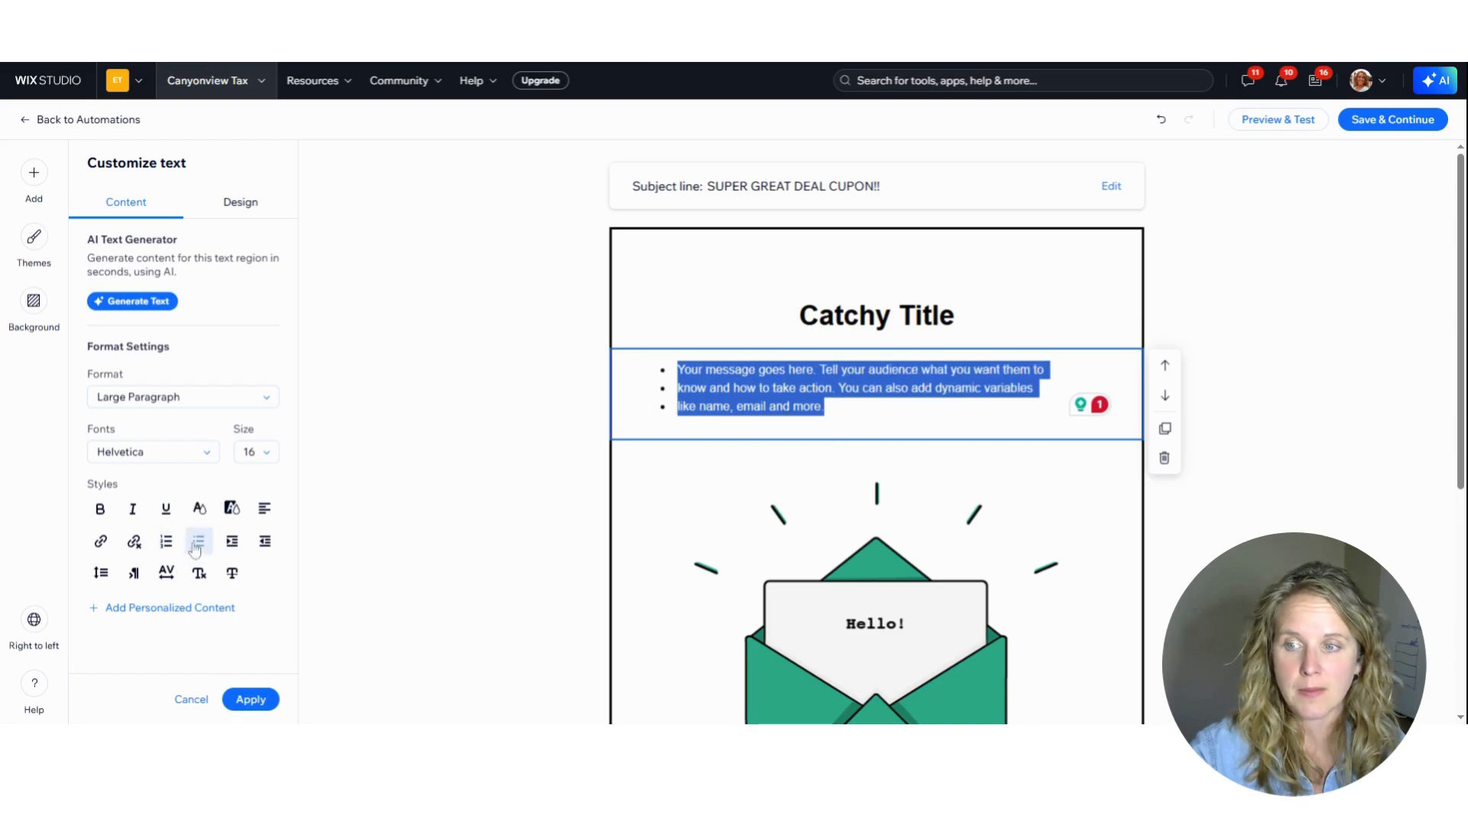
click(166, 541)
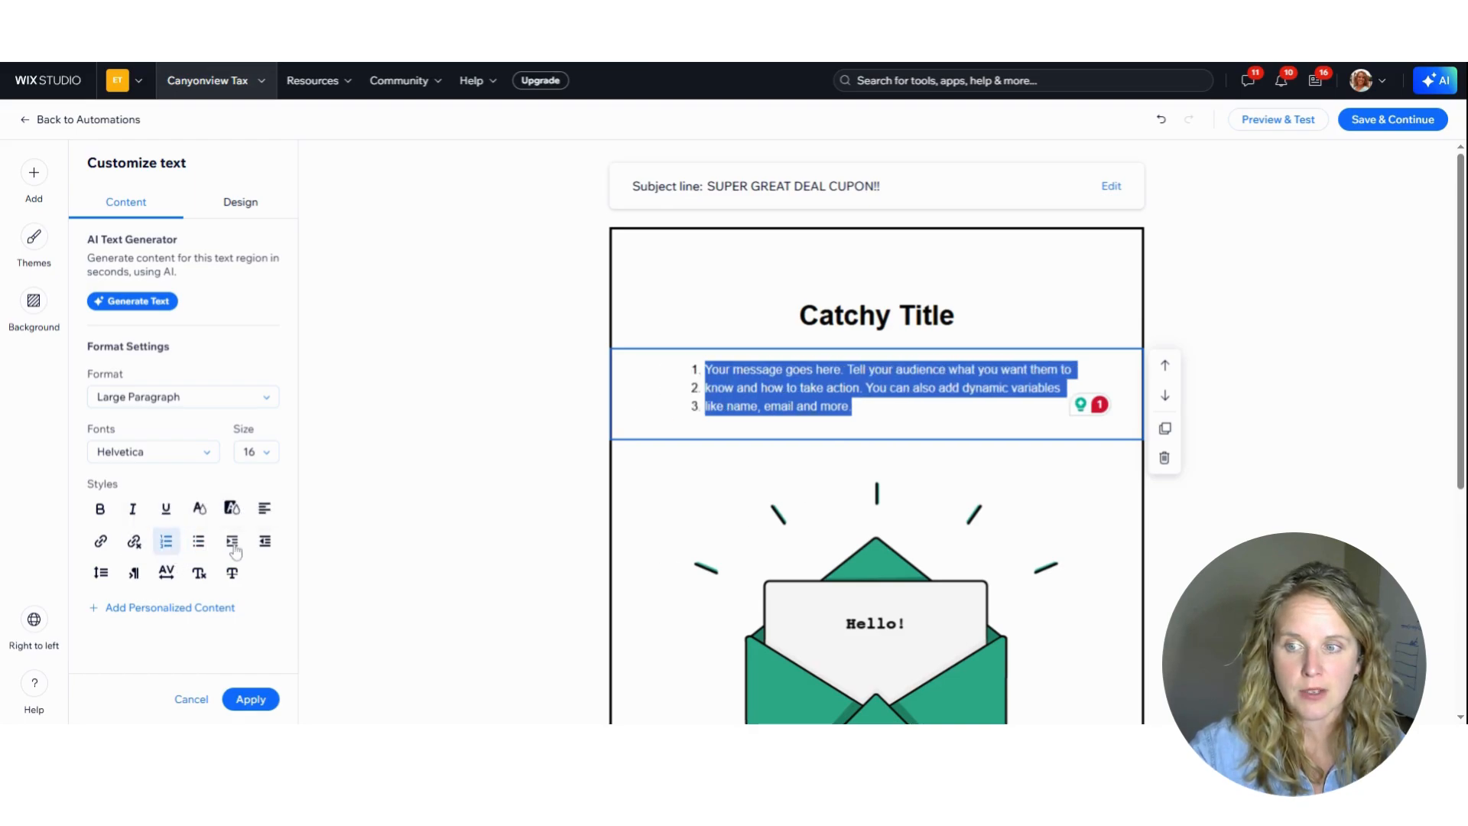
click(232, 543)
click(232, 543)
click(234, 544)
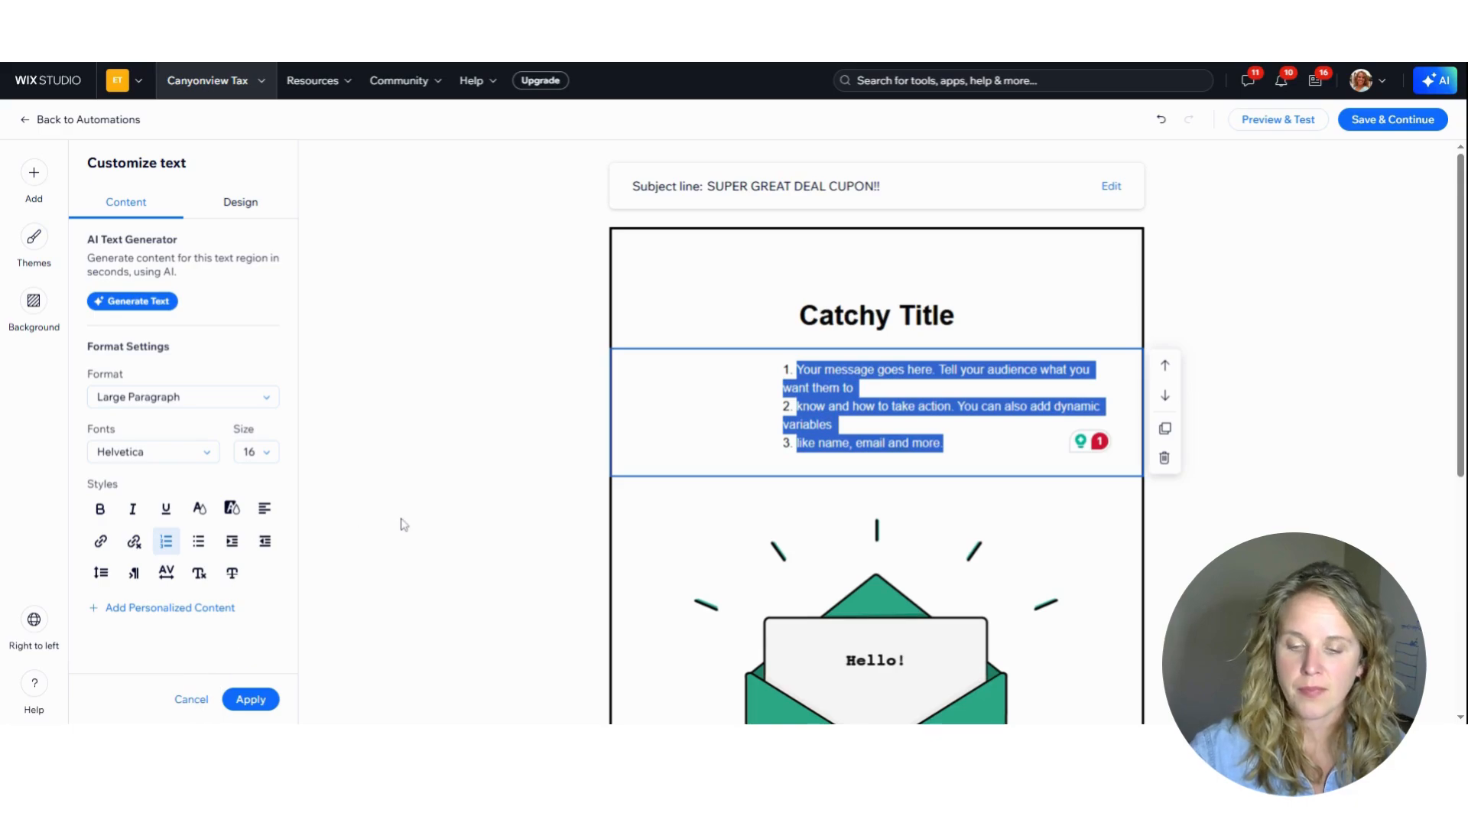
Undo the alignment, list and indentation changes on the message paragraph
key(ctrl+z)
key(ctrl+z)
key(ctrl+z)
key(ctrl+z)
key(ctrl+z)
key(ctrl+z)
key(ctrl+z)
key(ctrl+z)
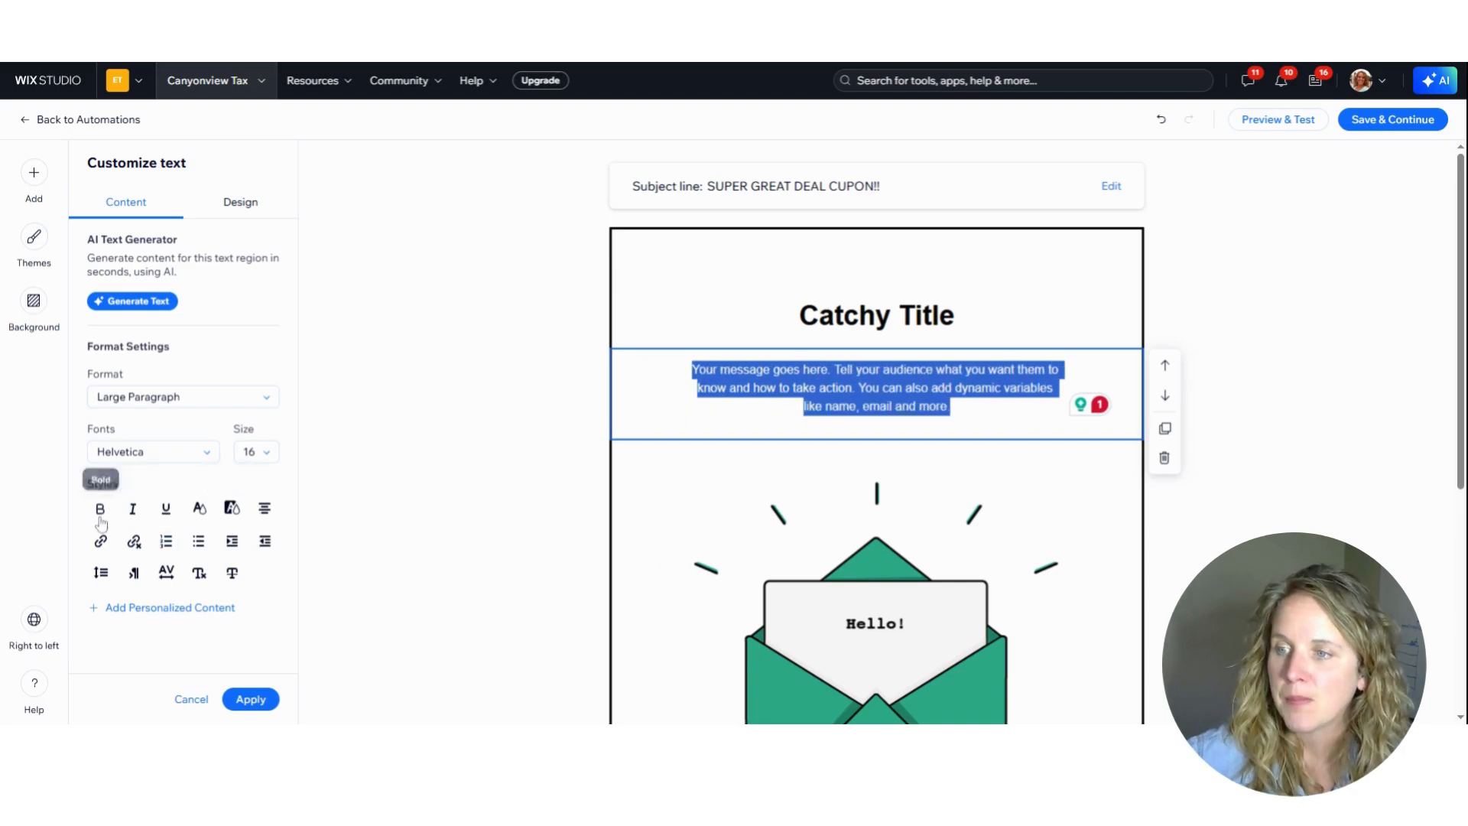
Make the letters "ake" of "take" in the message paragraph bold and highlight them with yellow #E2E95C
drag(795, 388, 819, 387)
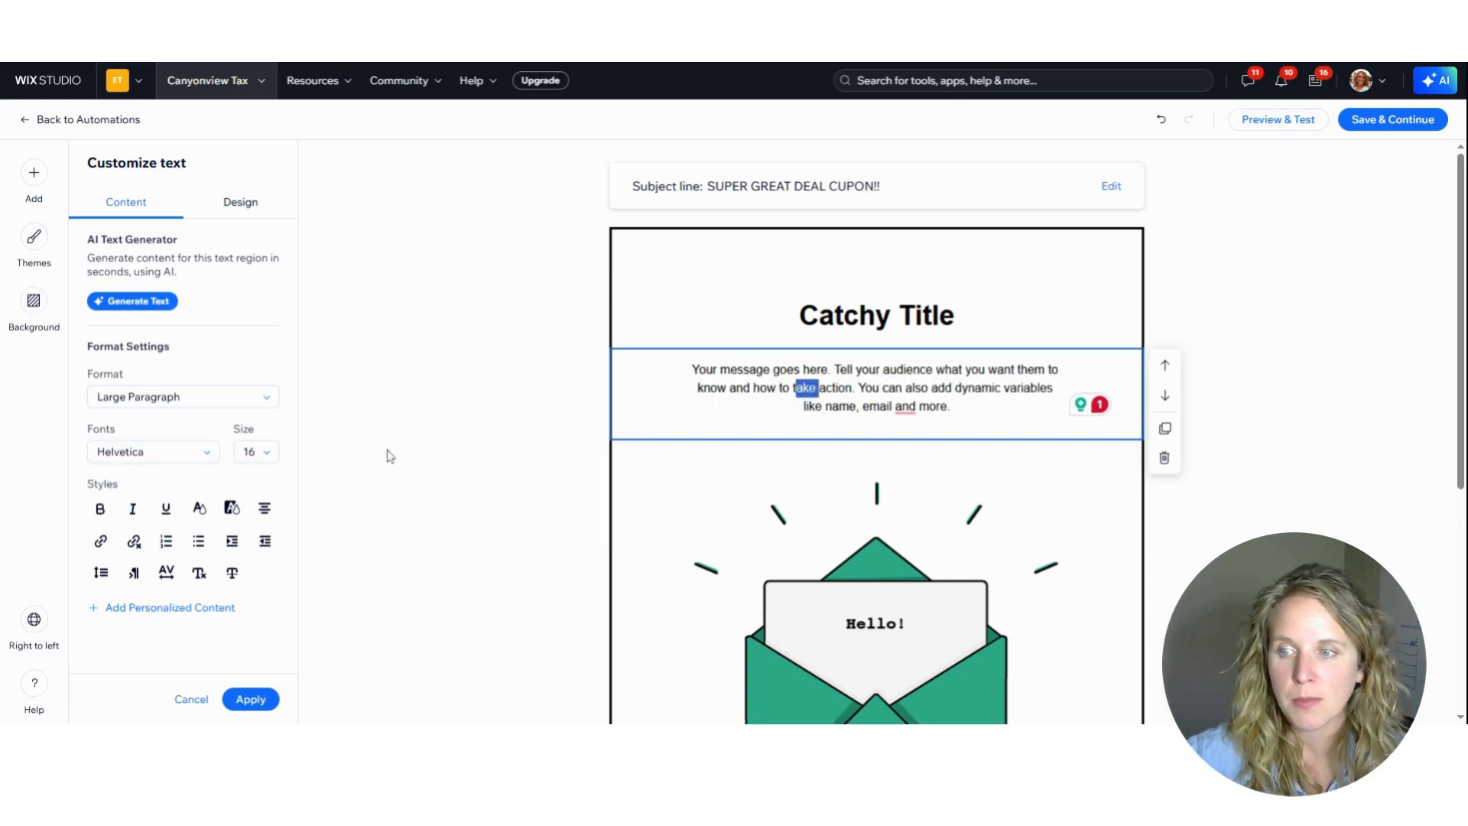
click(100, 508)
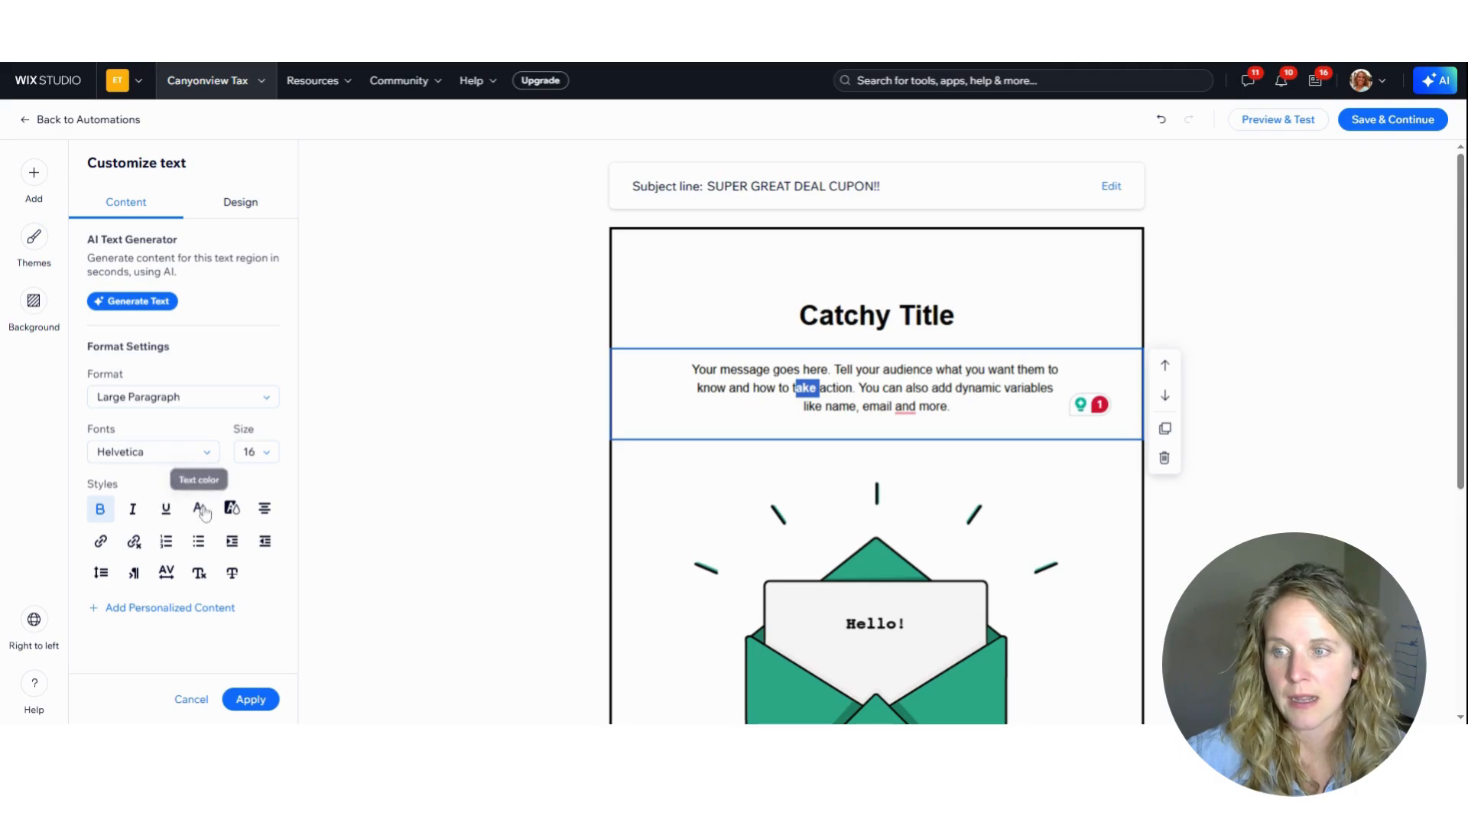
click(232, 509)
click(288, 490)
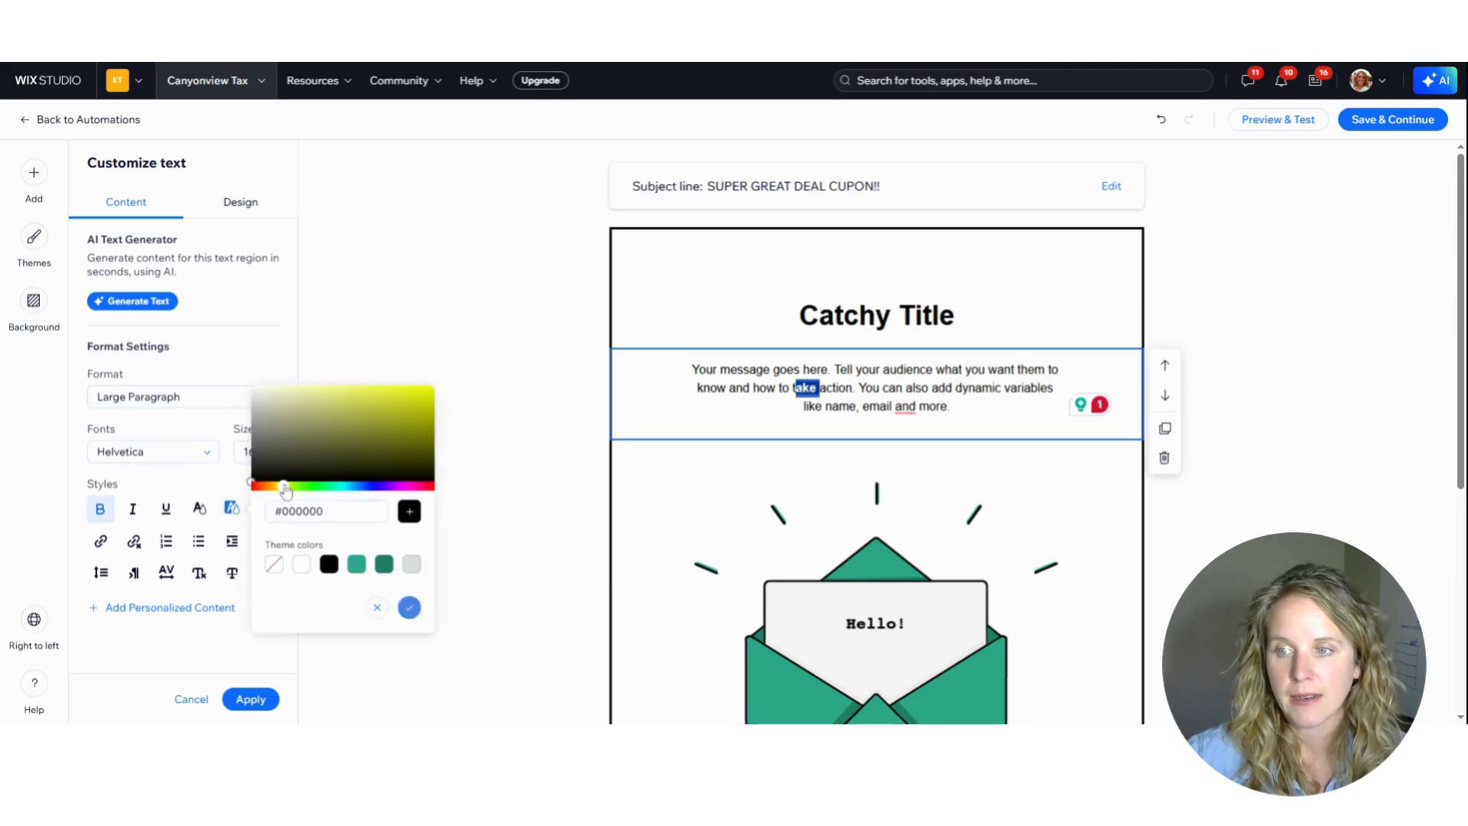
click(361, 394)
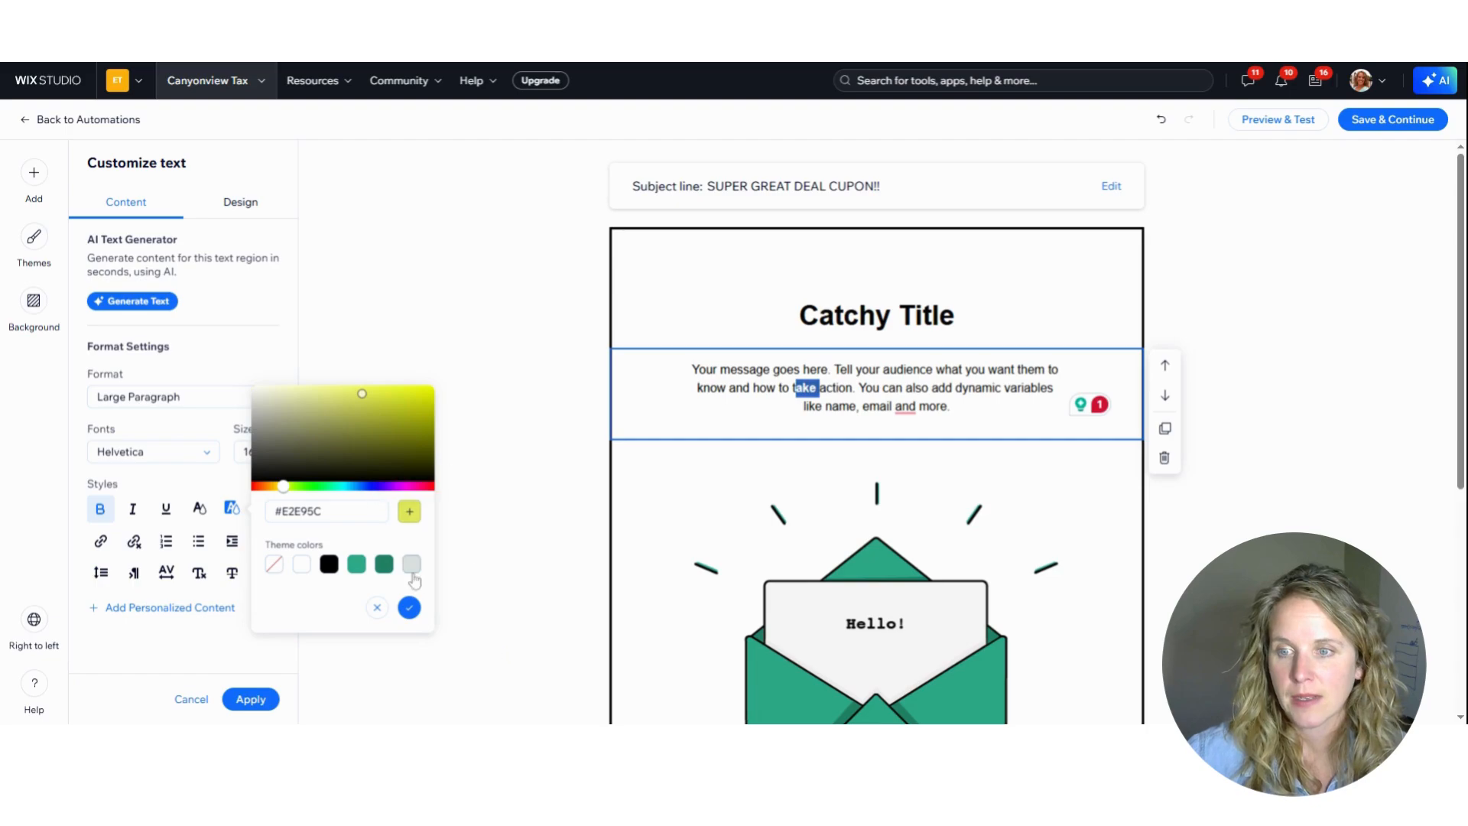
click(409, 607)
click(946, 317)
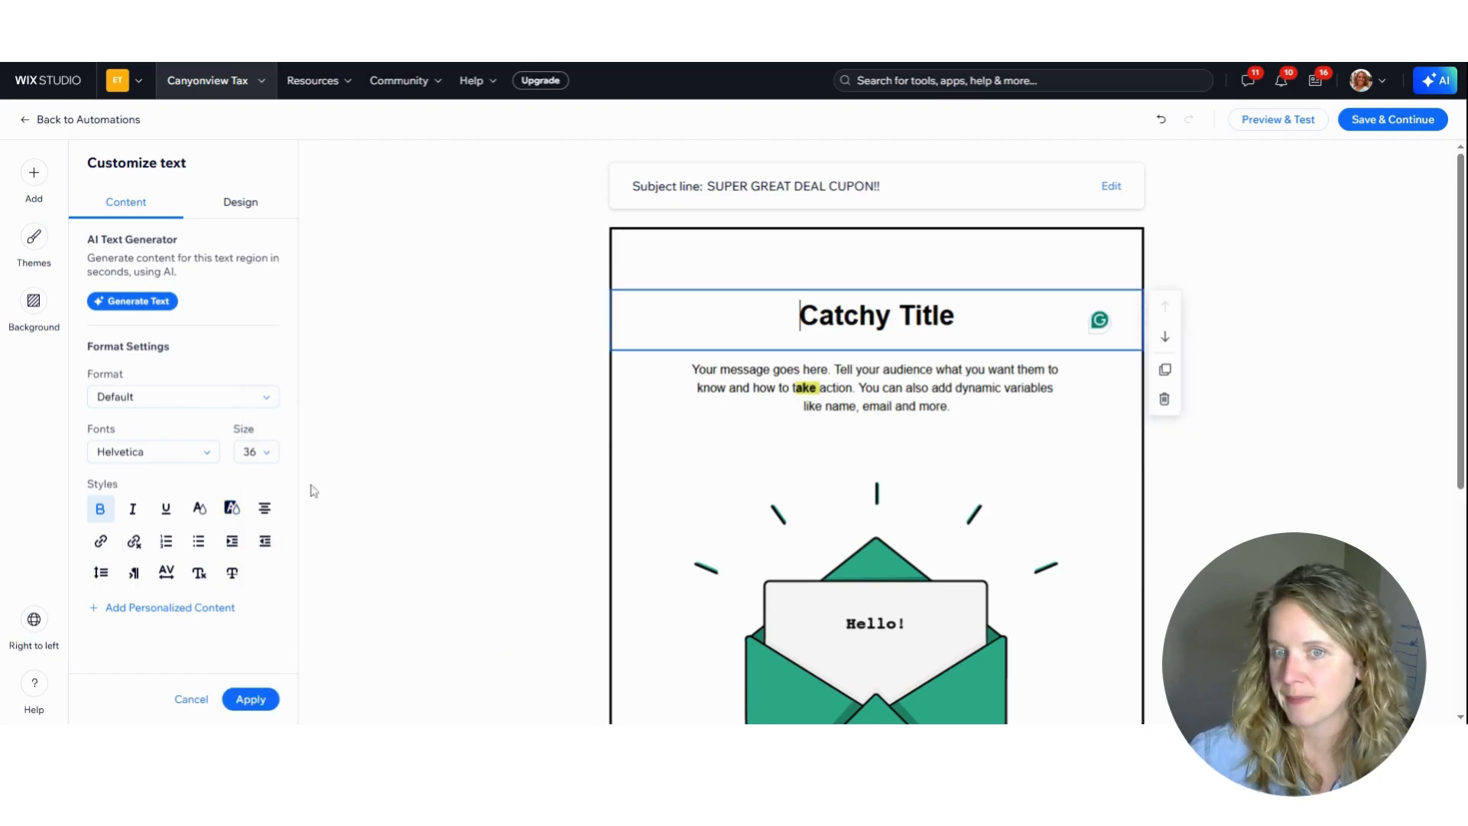
Replace the envelope image with the yellow-orange toy octopus from Media from Wix, searching for "octopus"
scroll(854, 466, down, 3)
click(855, 467)
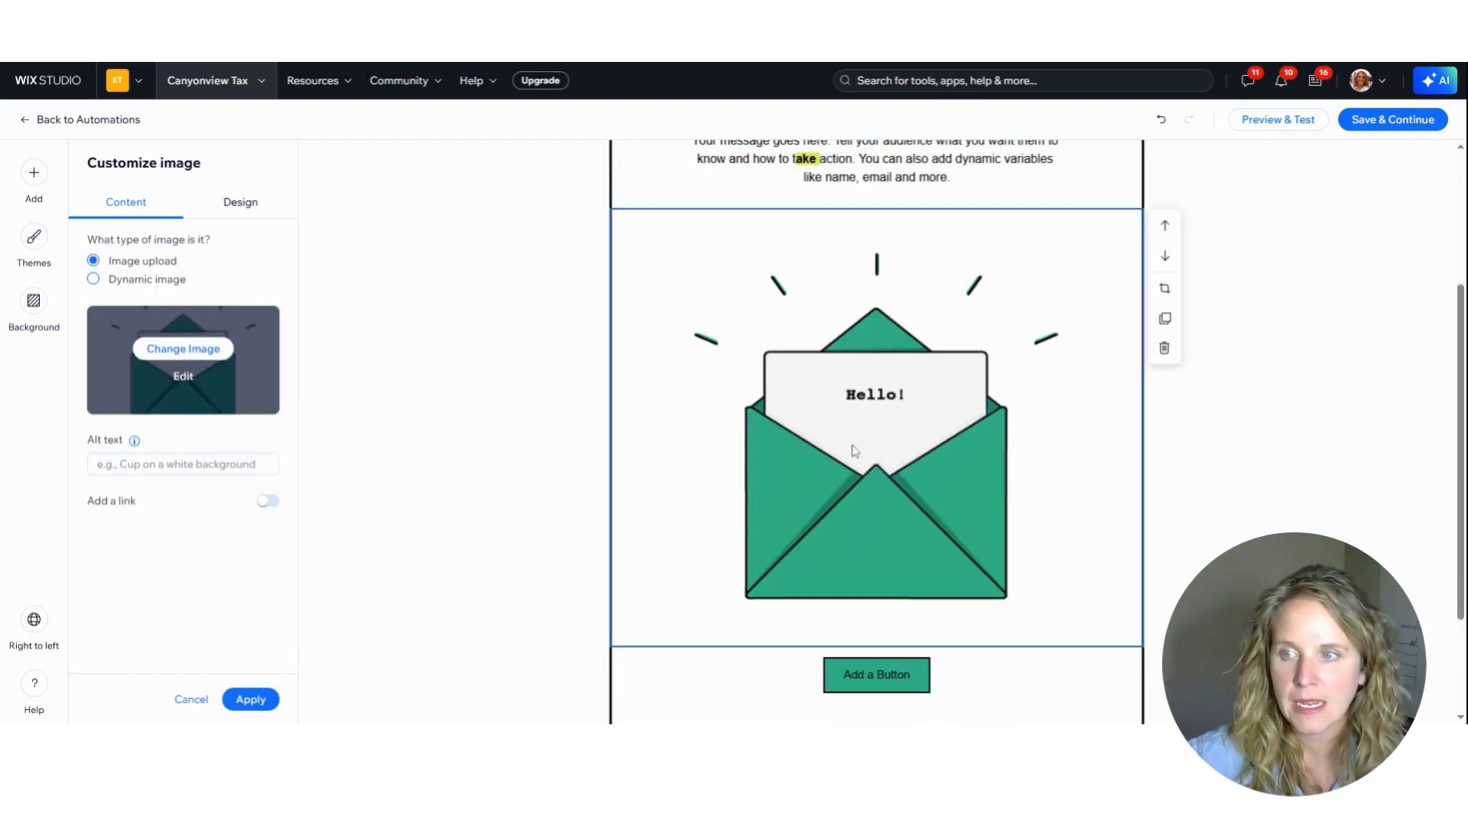
click(182, 353)
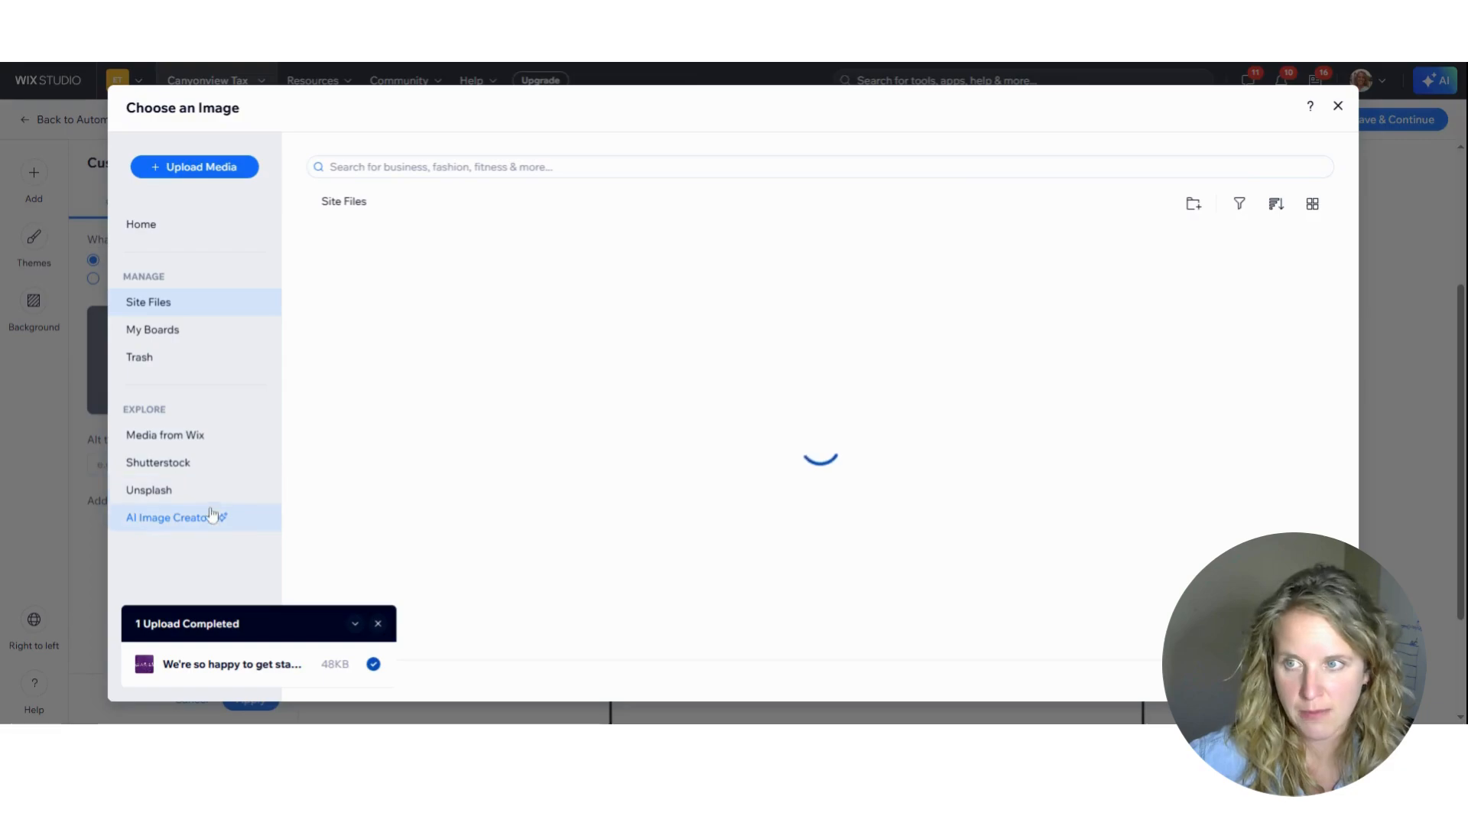
click(178, 444)
click(451, 166)
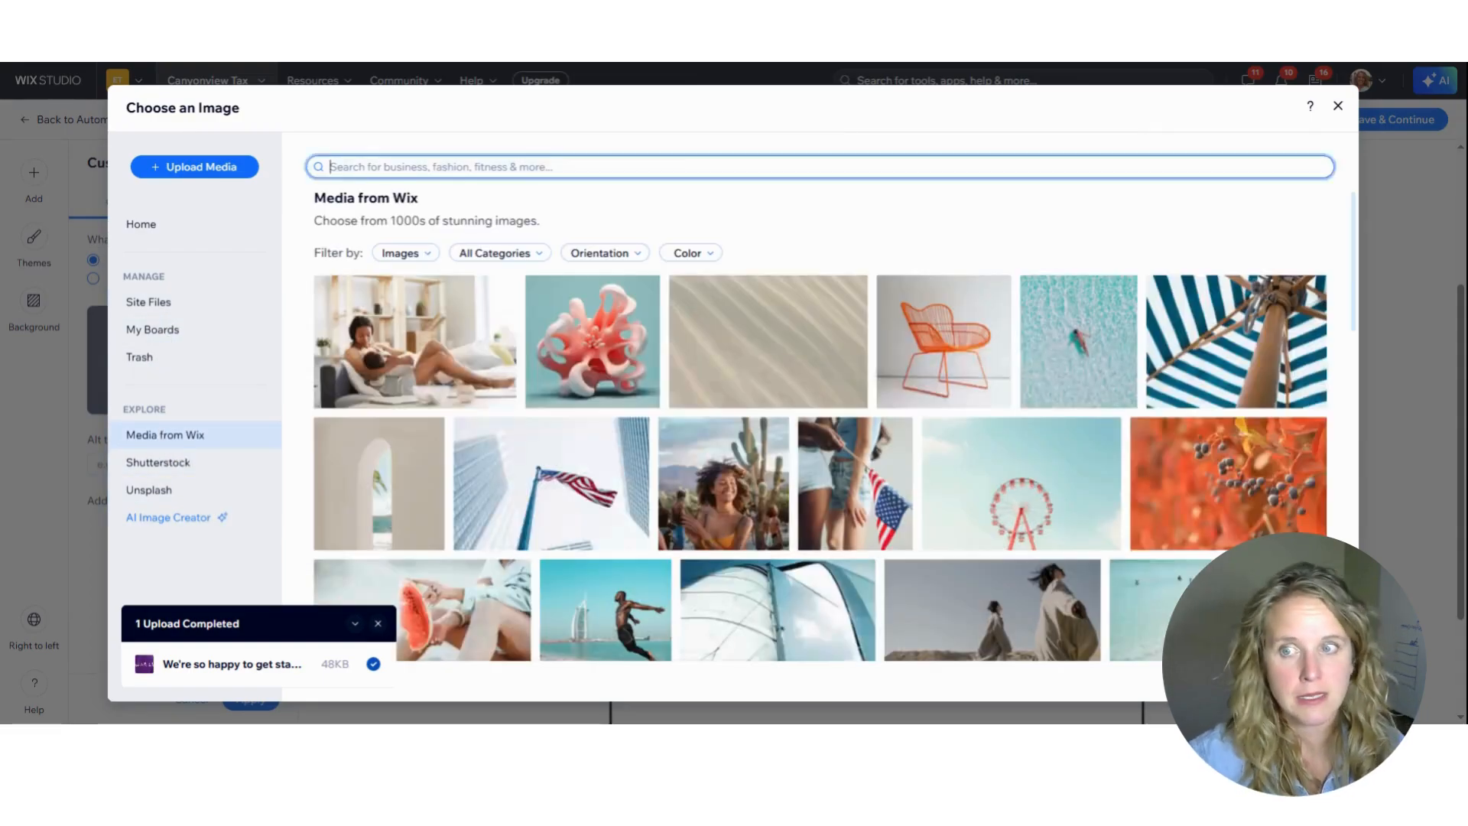
text(oc)
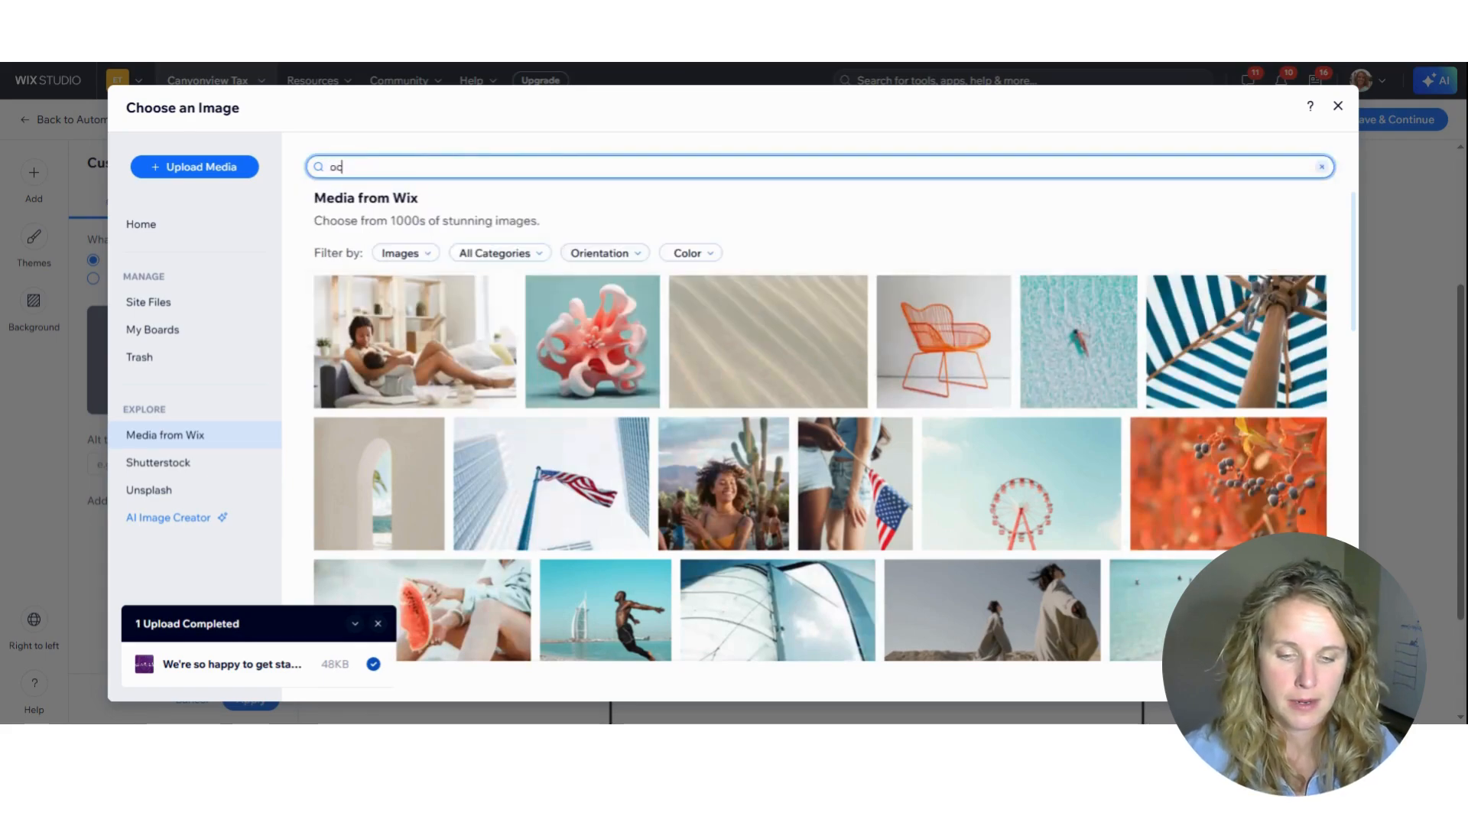
text(topu)
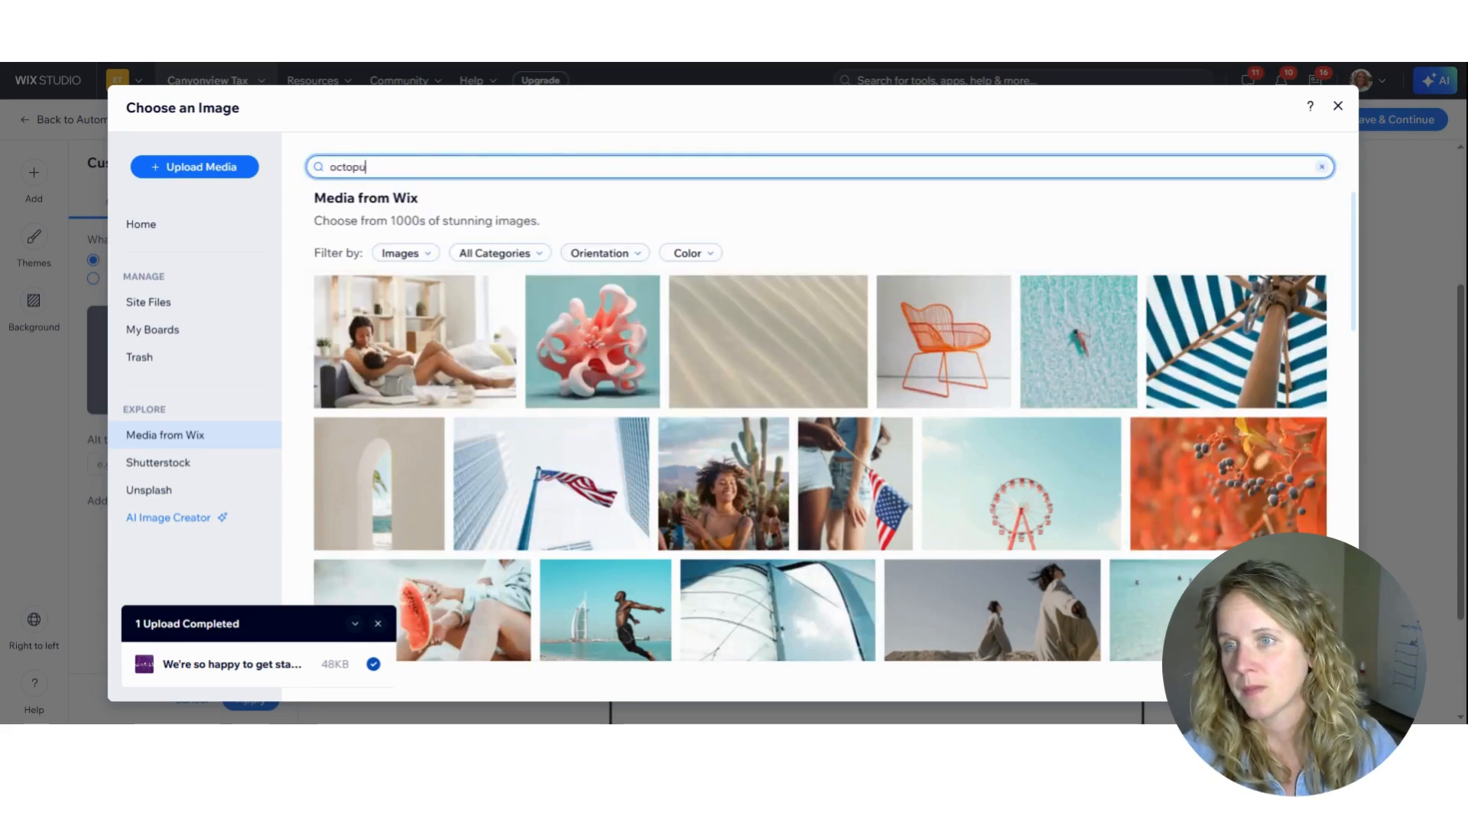
text(s)
key(Return)
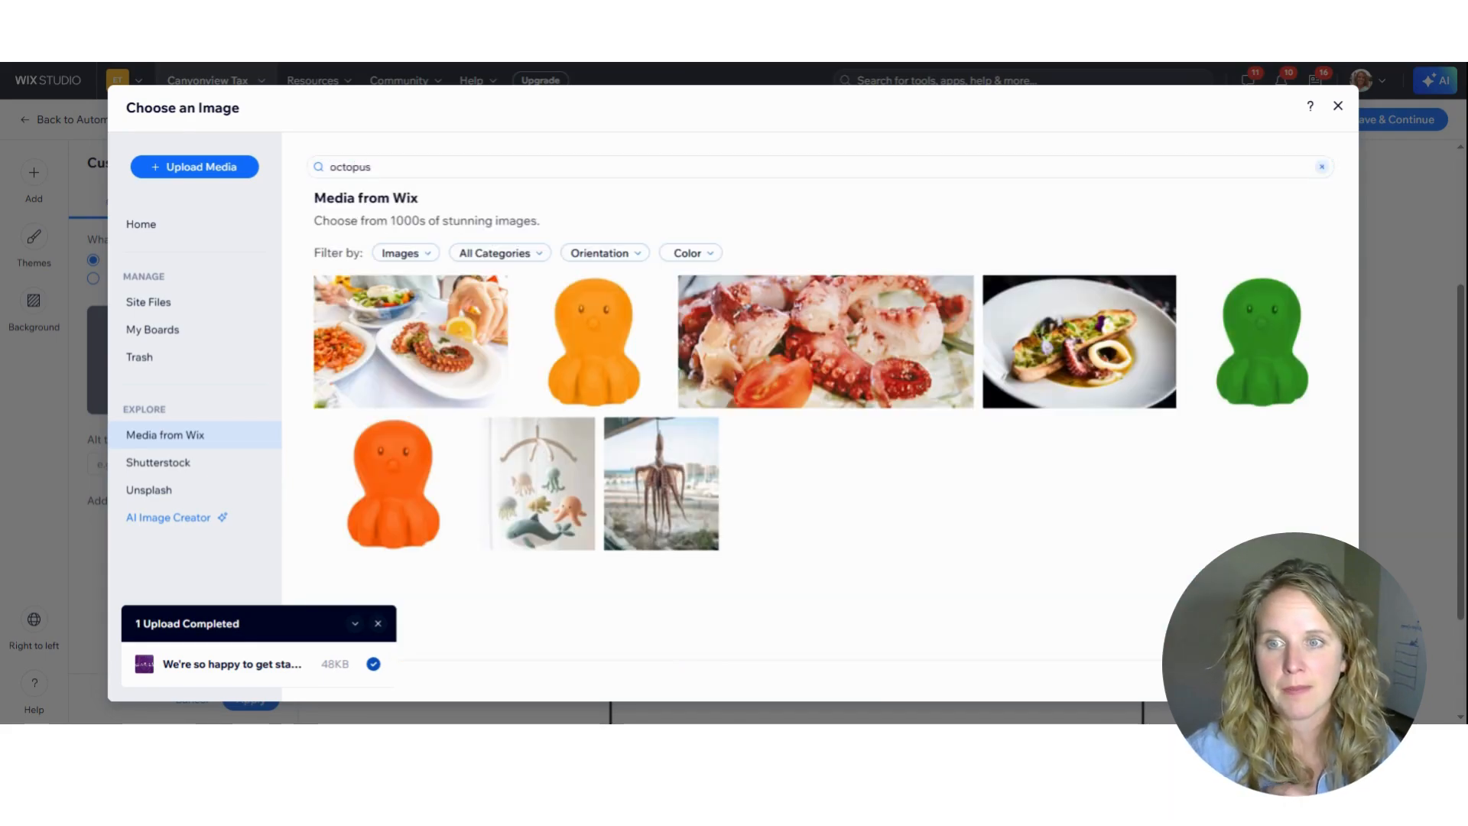
click(601, 390)
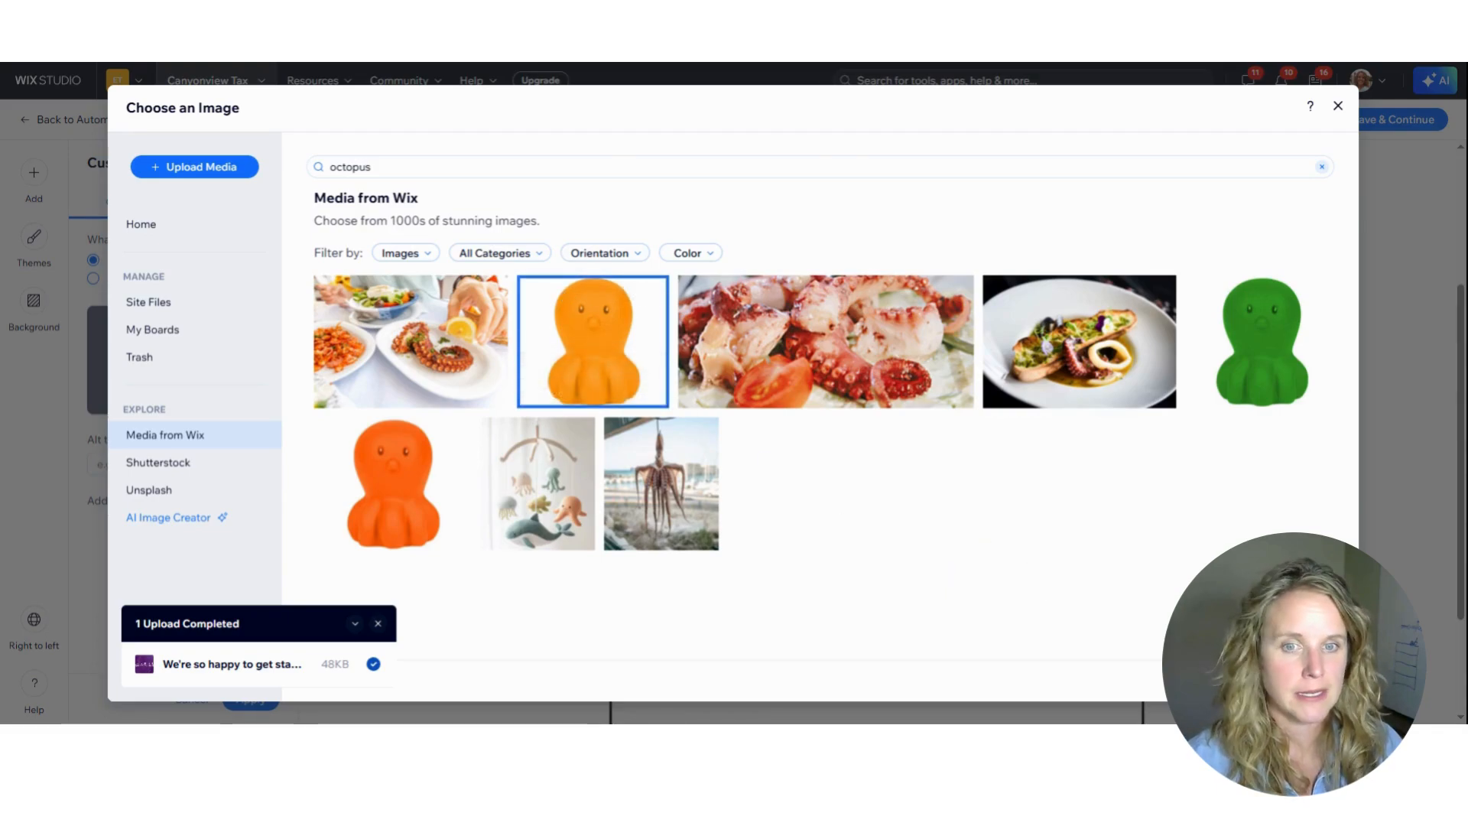
click(1292, 680)
click(995, 699)
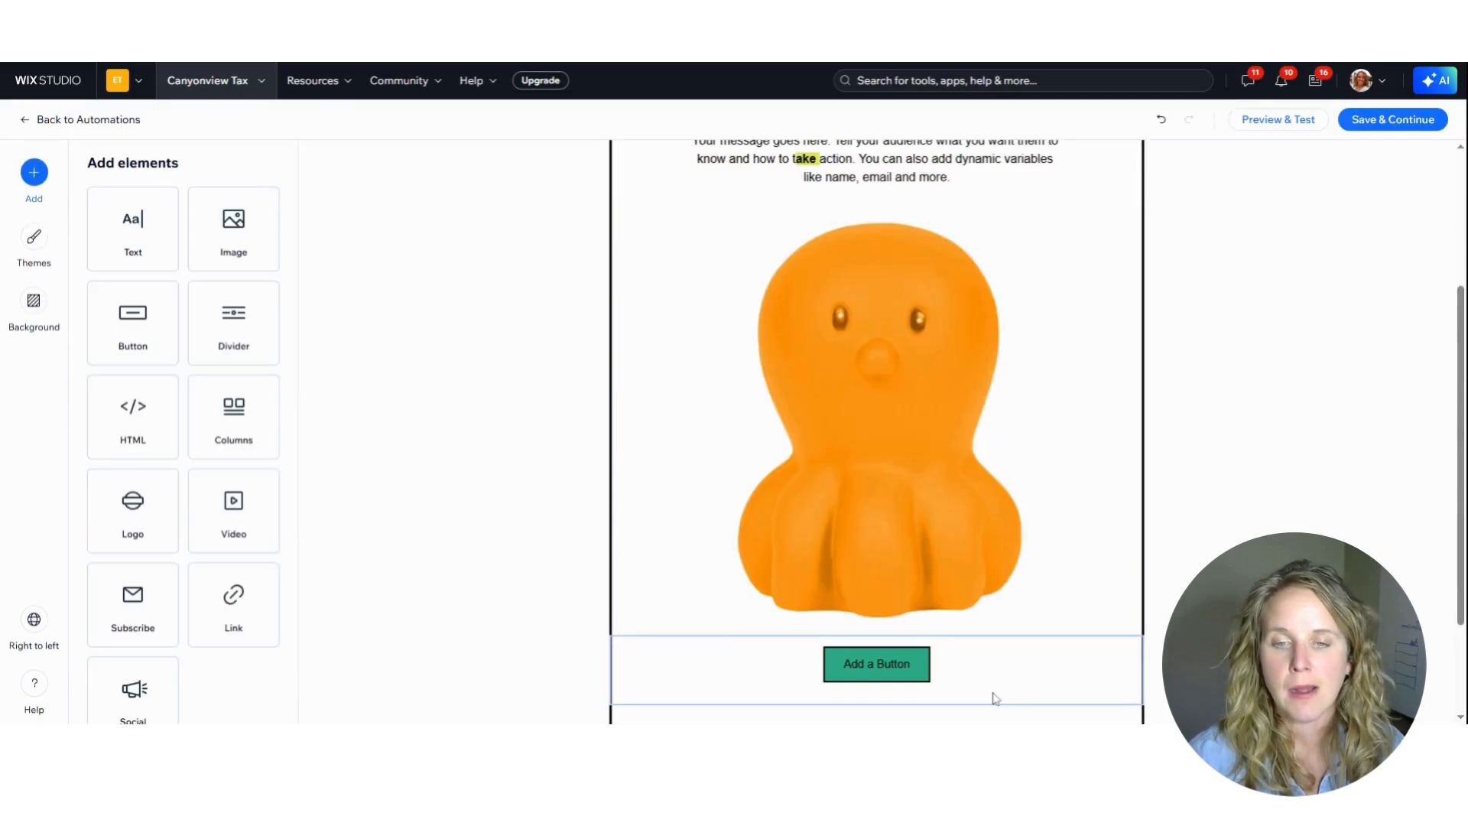
Try to connect the email's button to a document and discard the button edits
click(901, 669)
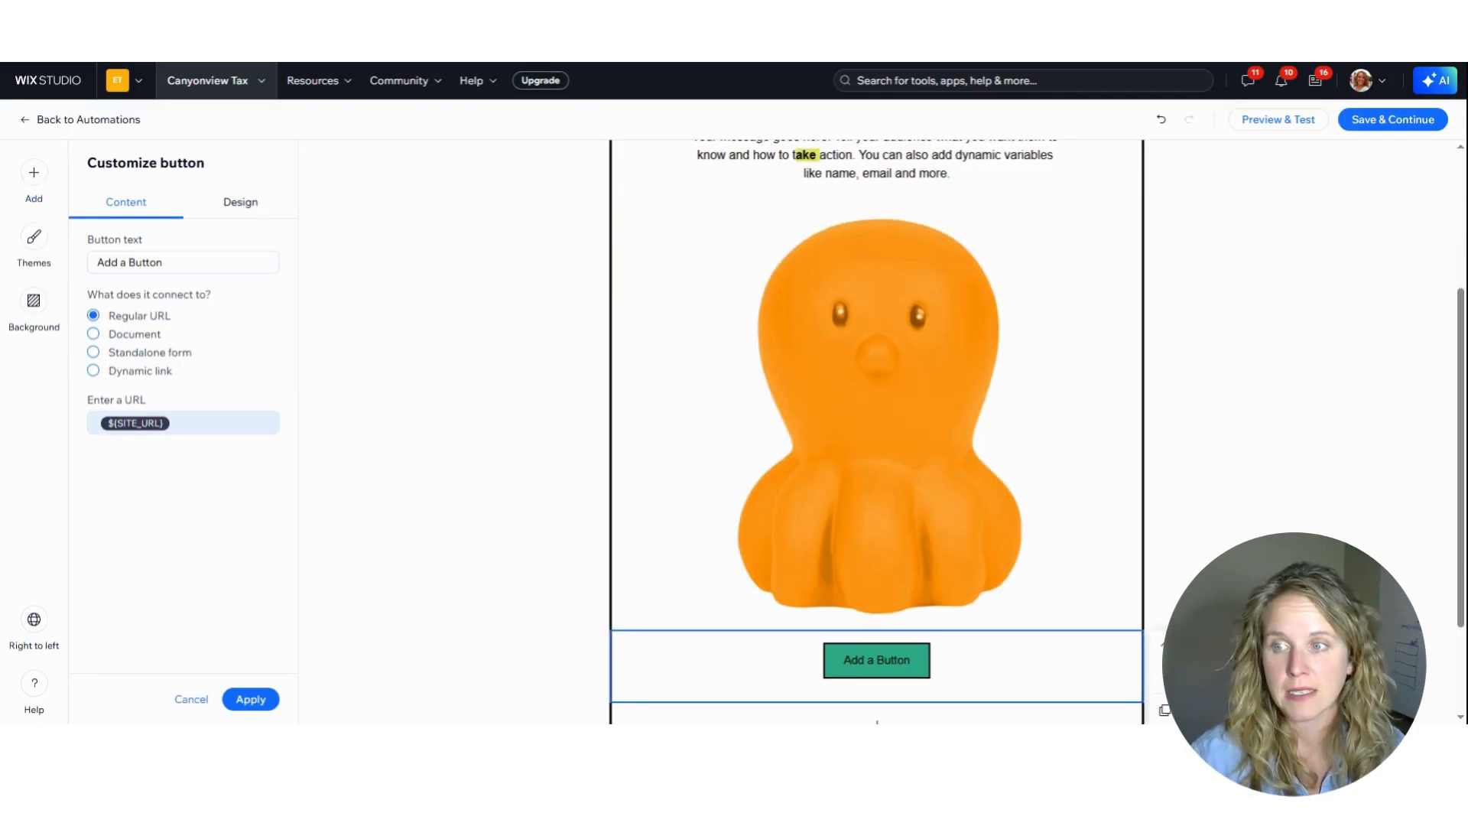
click(93, 333)
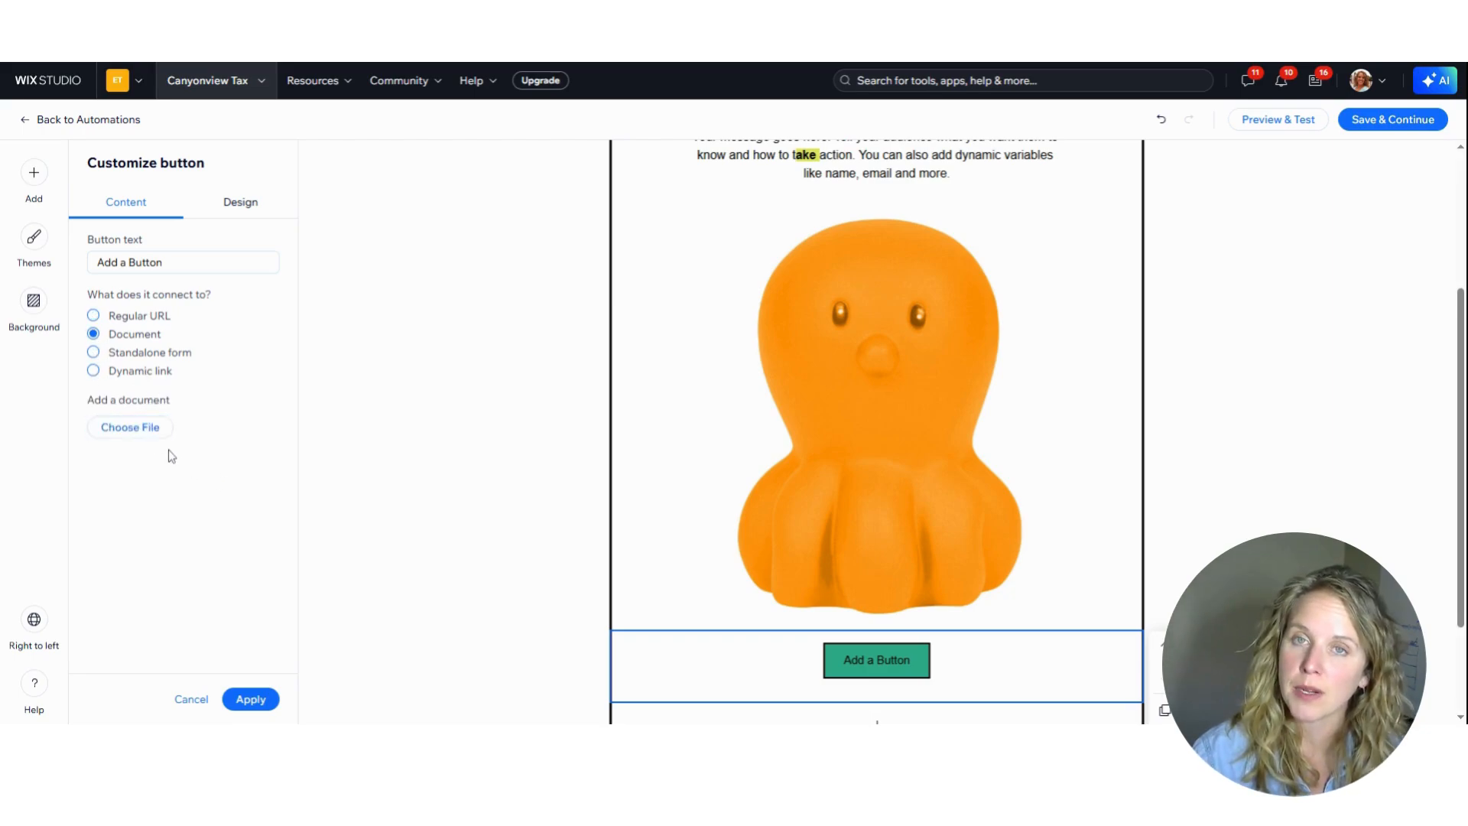
click(29, 183)
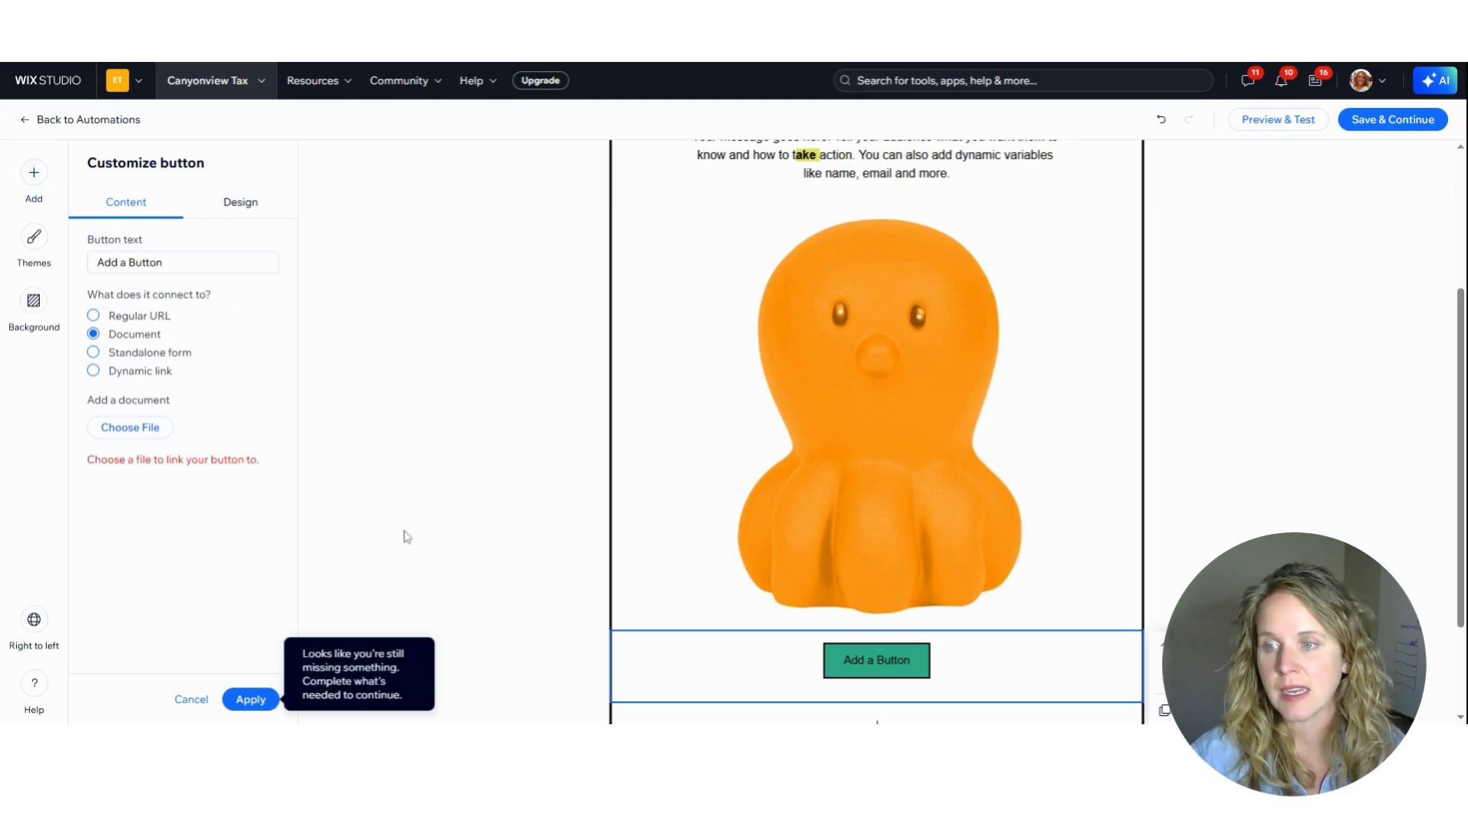
click(195, 701)
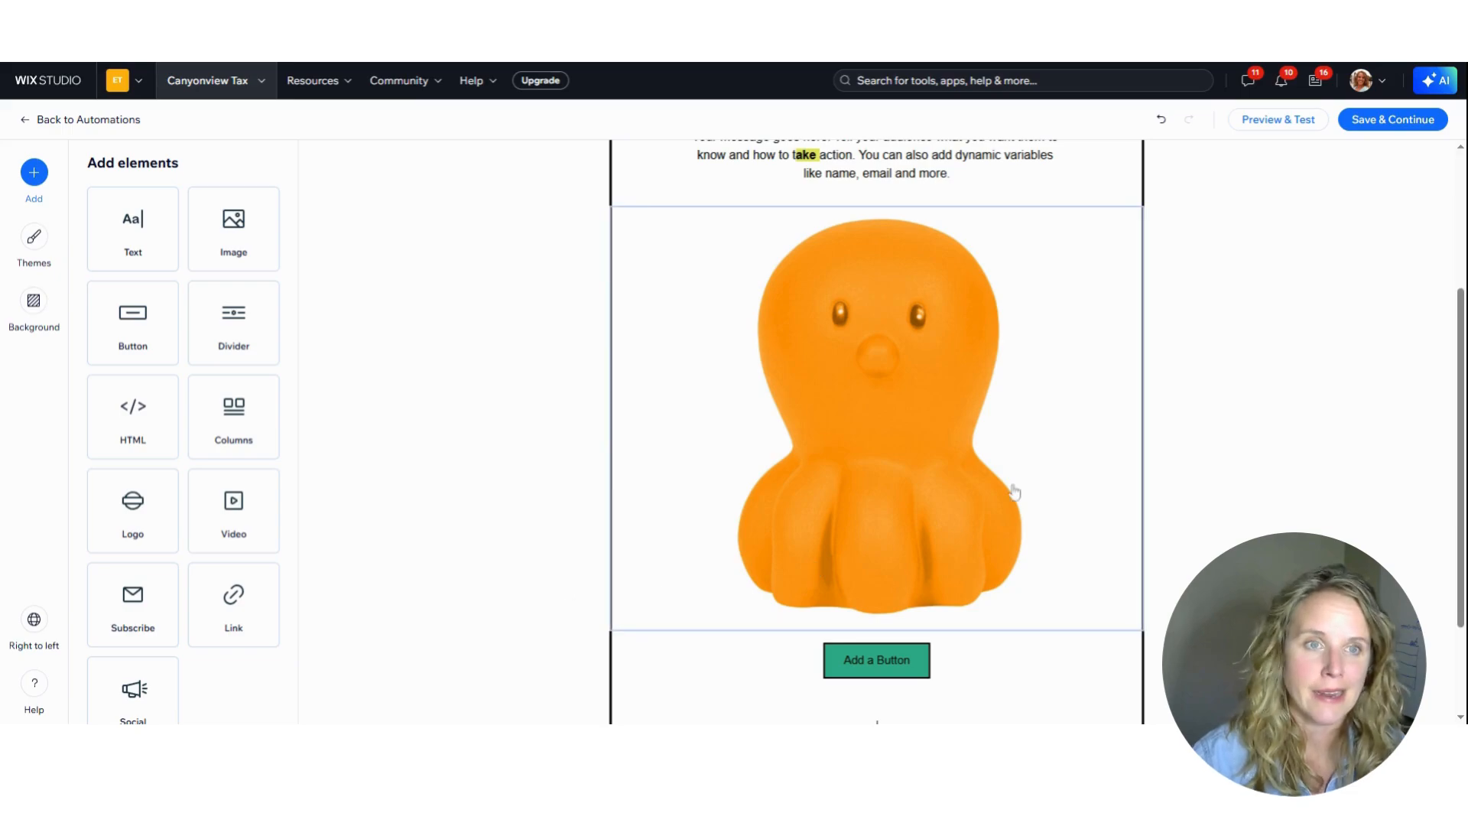
scroll(1109, 427, down, 2)
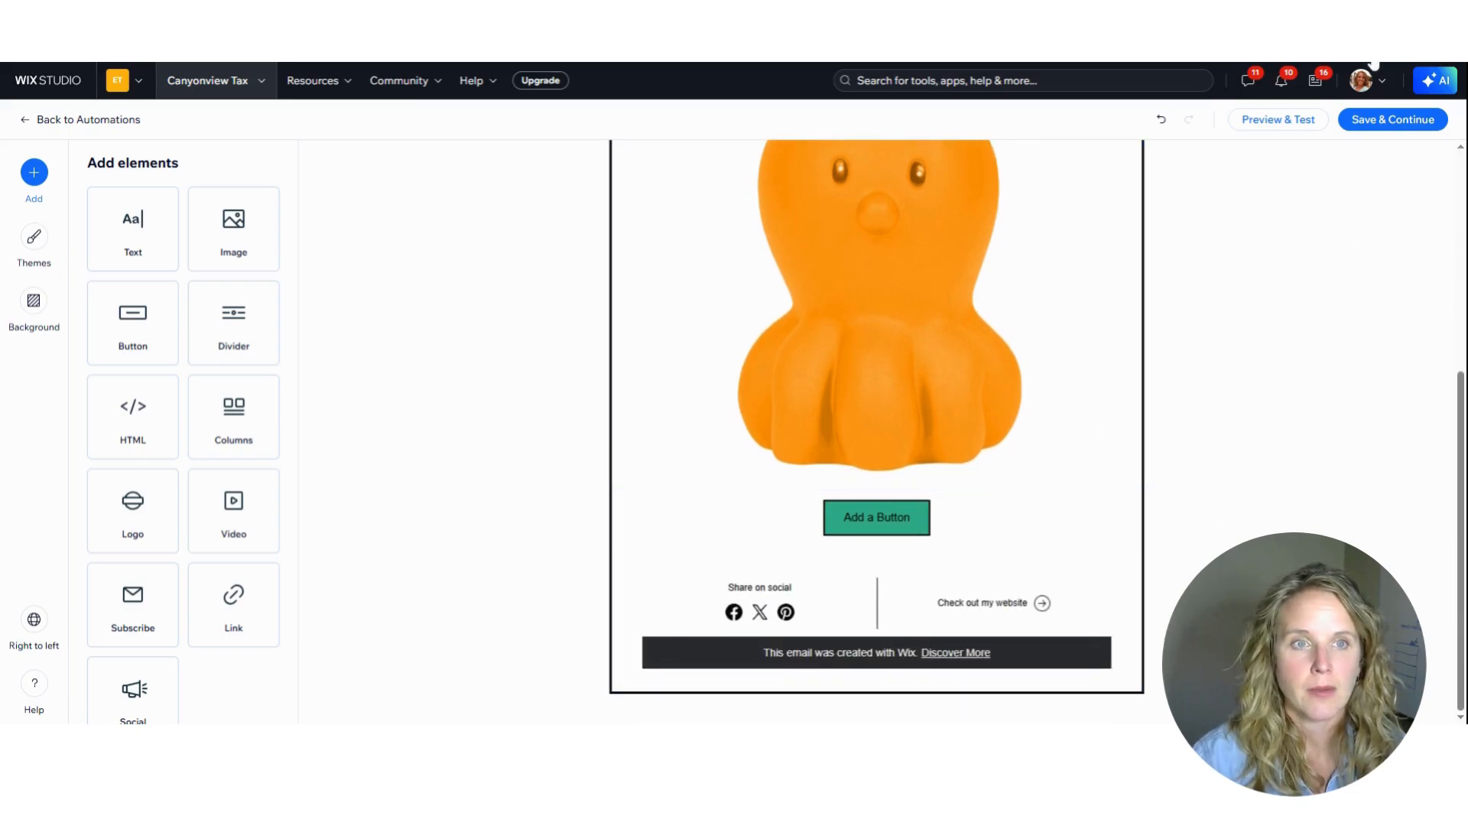